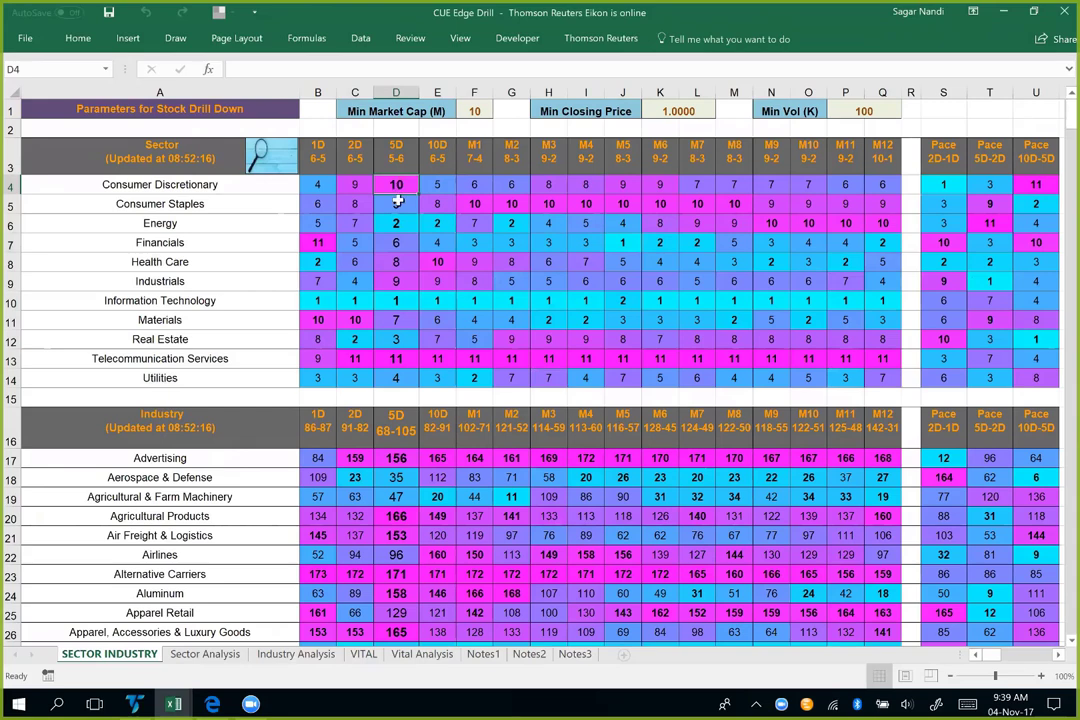
# Step: Compare the 5D ranks of the sectors, checking Information Technology, Telecommunication Services and Energy
pyautogui.click(398, 302)
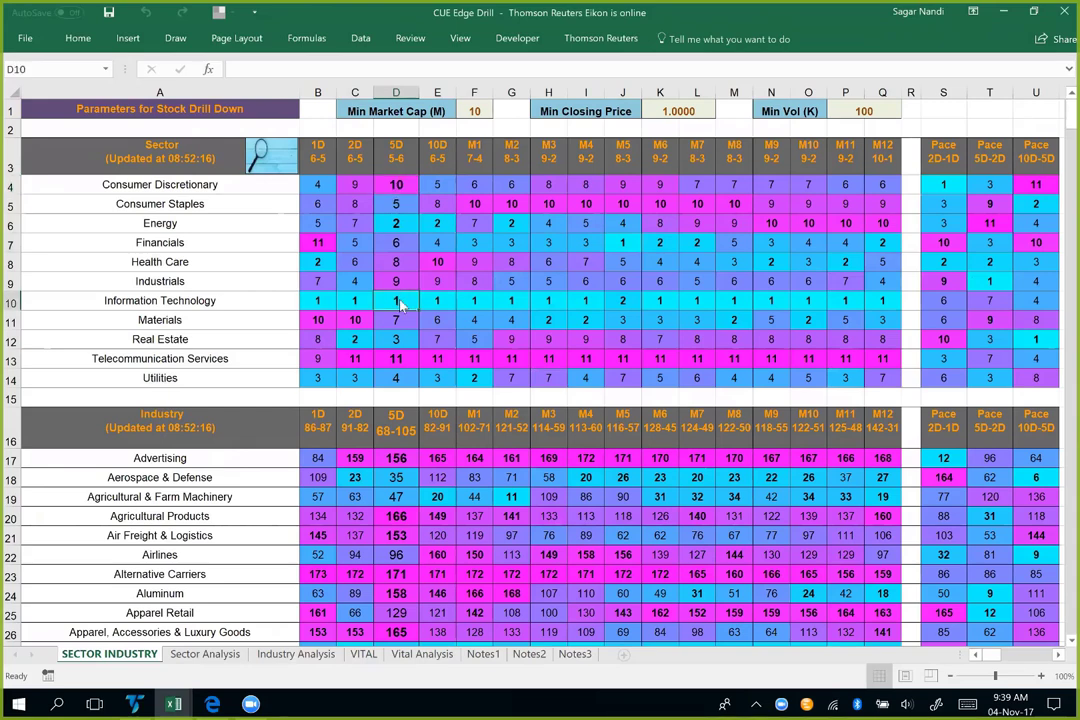
pyautogui.click(400, 360)
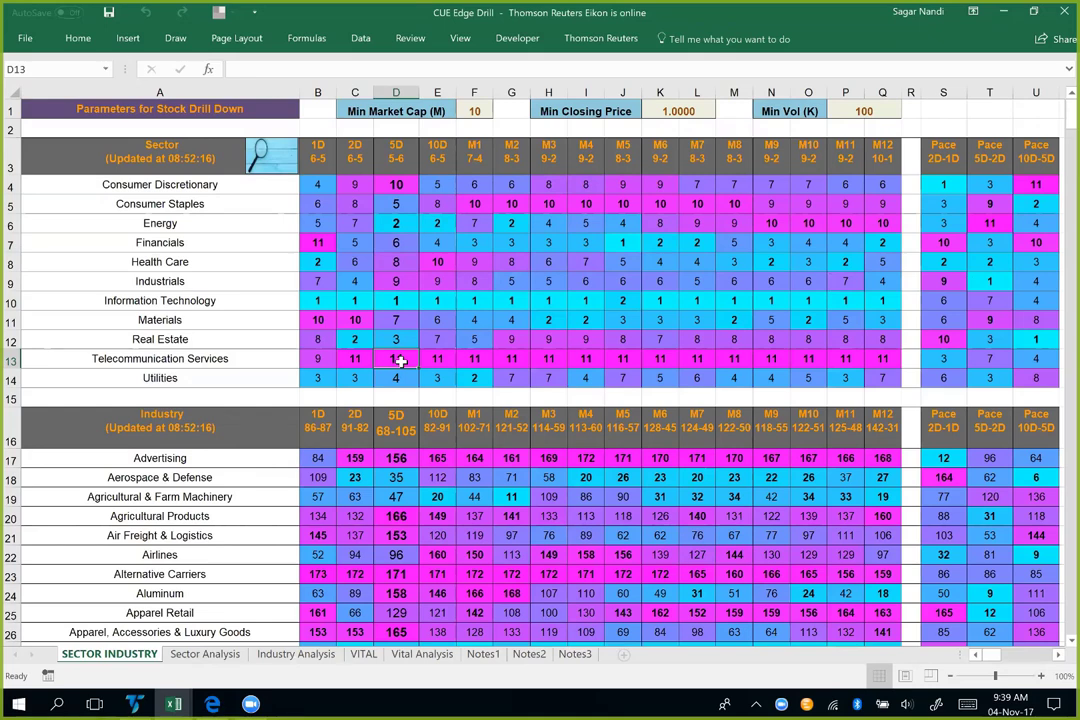
pyautogui.click(400, 302)
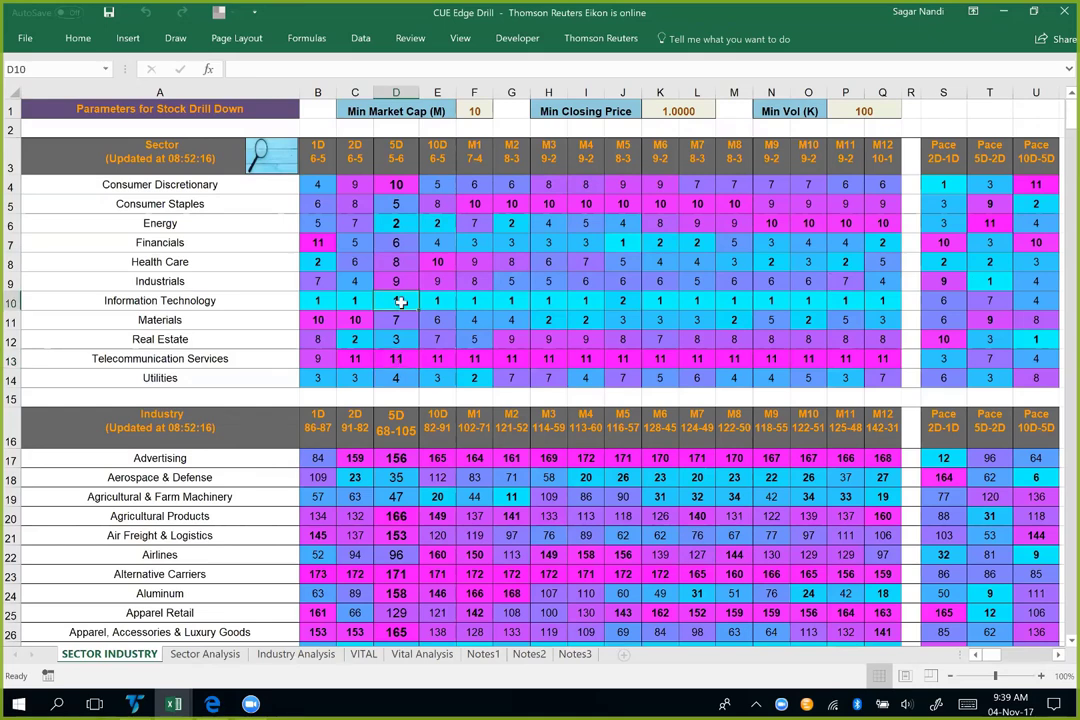
pyautogui.click(405, 358)
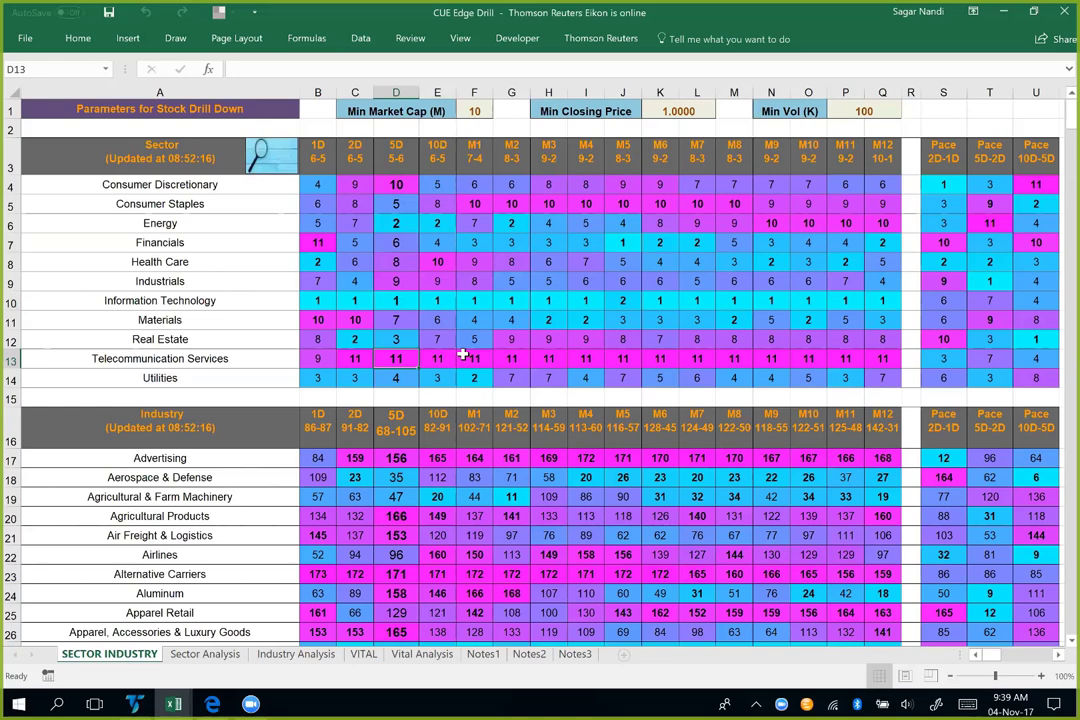
pyautogui.moveTo(396, 158); pyautogui.dragTo(388, 545)
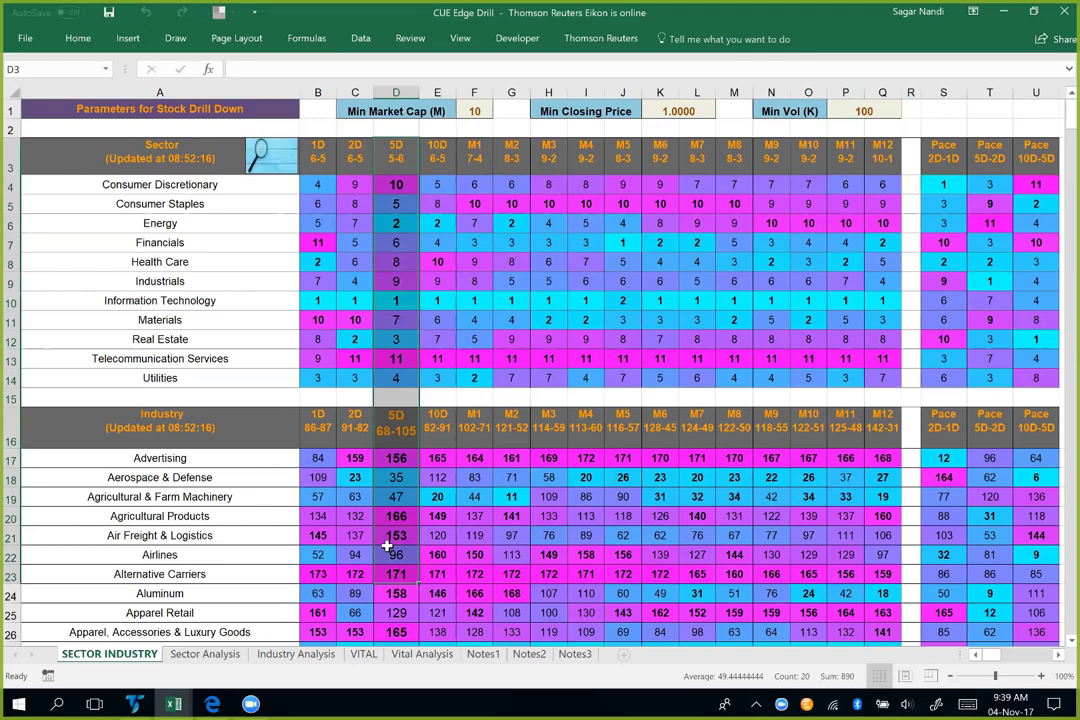
pyautogui.click(397, 223)
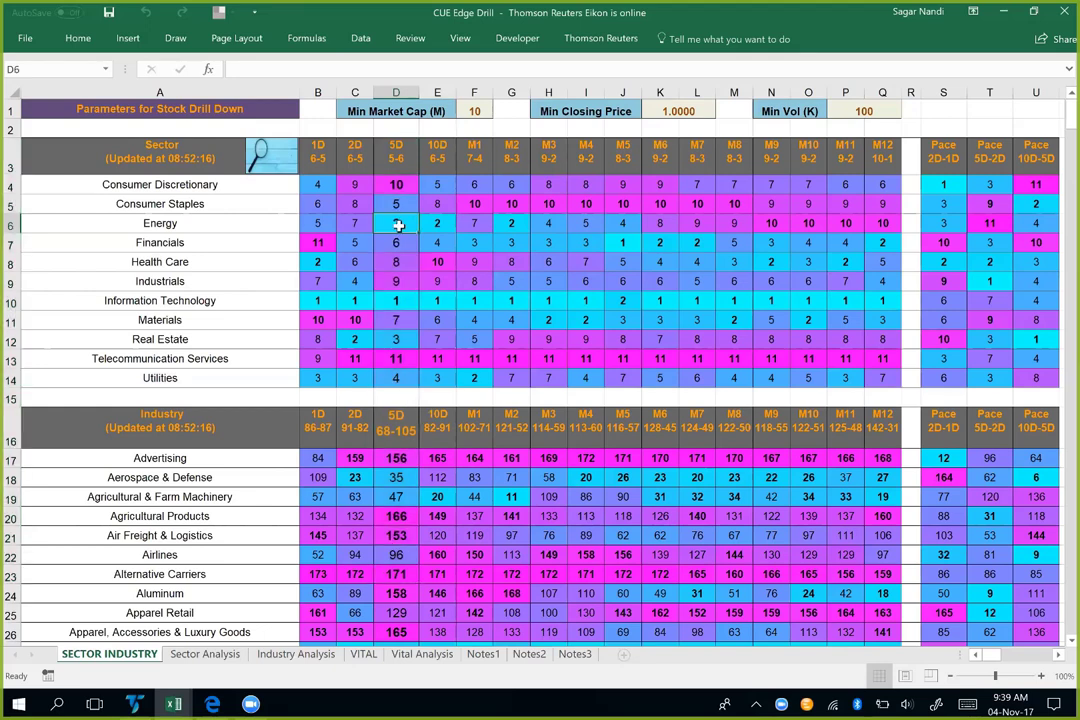
pyautogui.click(395, 304)
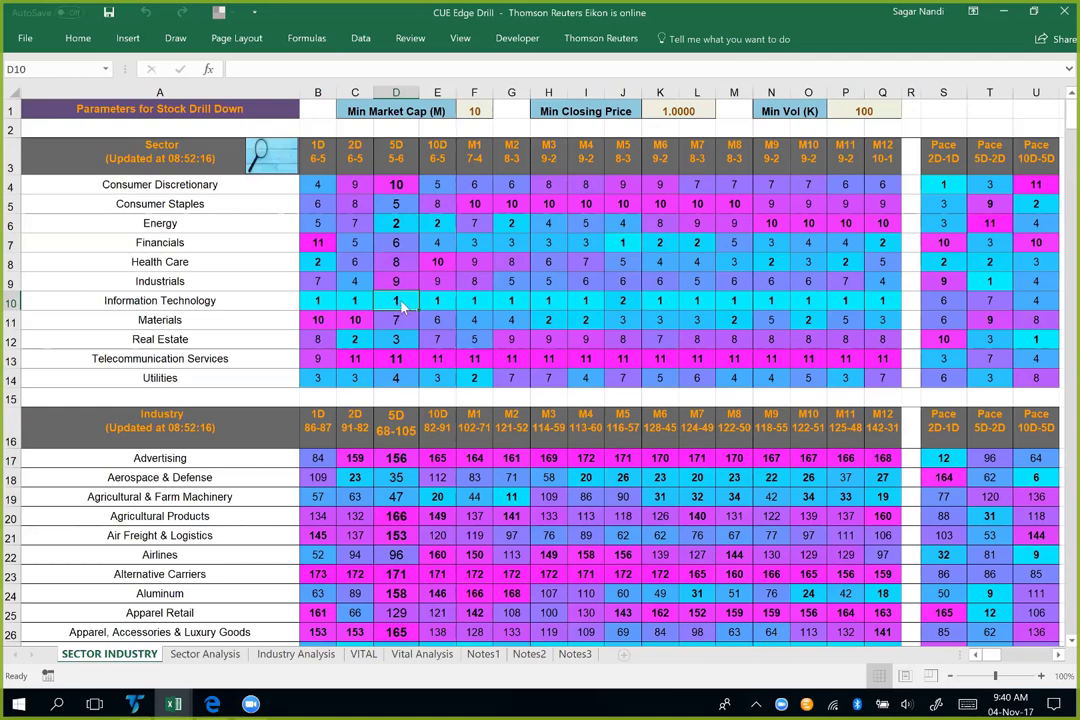
# Step: Review the Energy sector's ranks across the periods from M12 to 5D
pyautogui.click(394, 224)
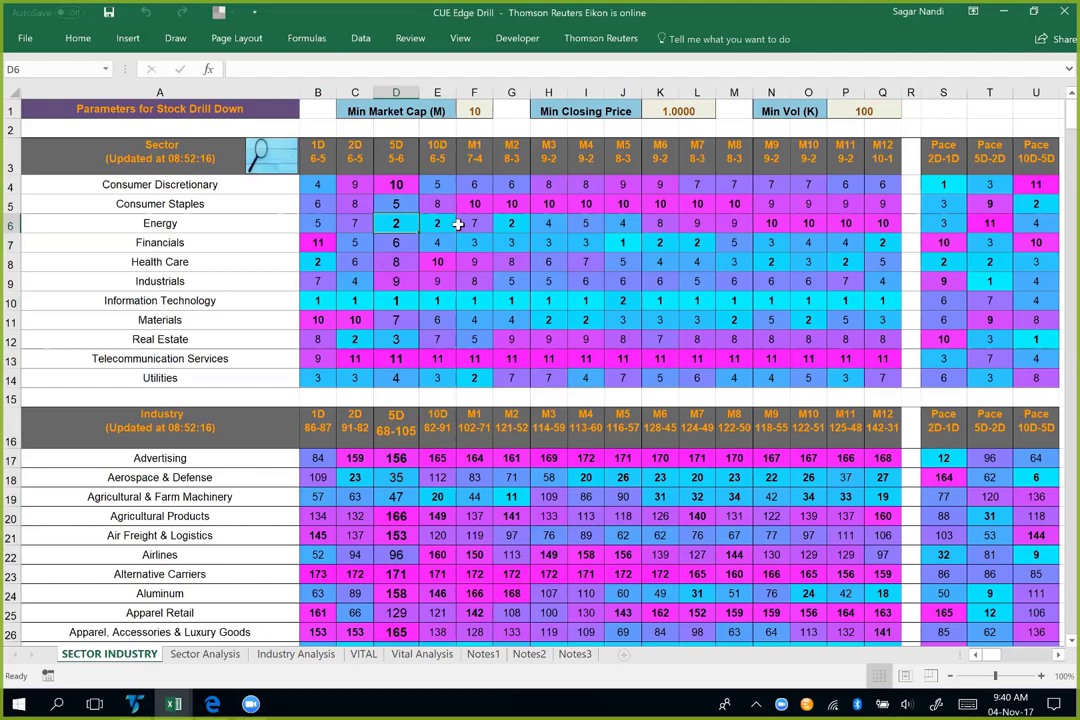
pyautogui.moveTo(884, 223); pyautogui.dragTo(402, 223)
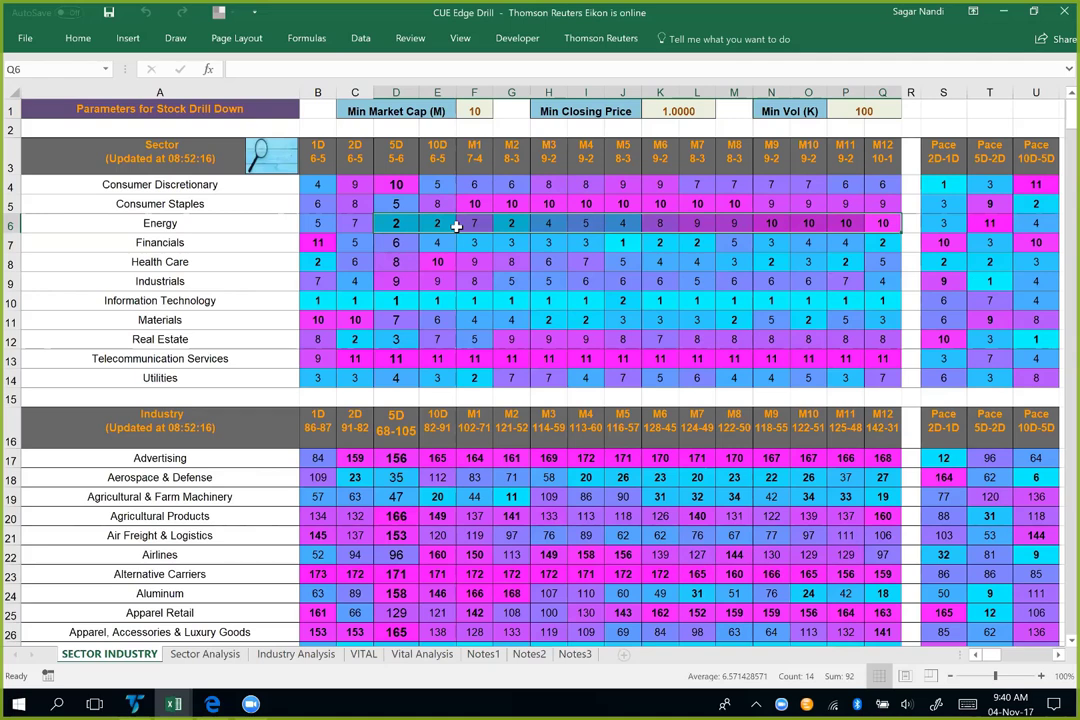
pyautogui.click(385, 223)
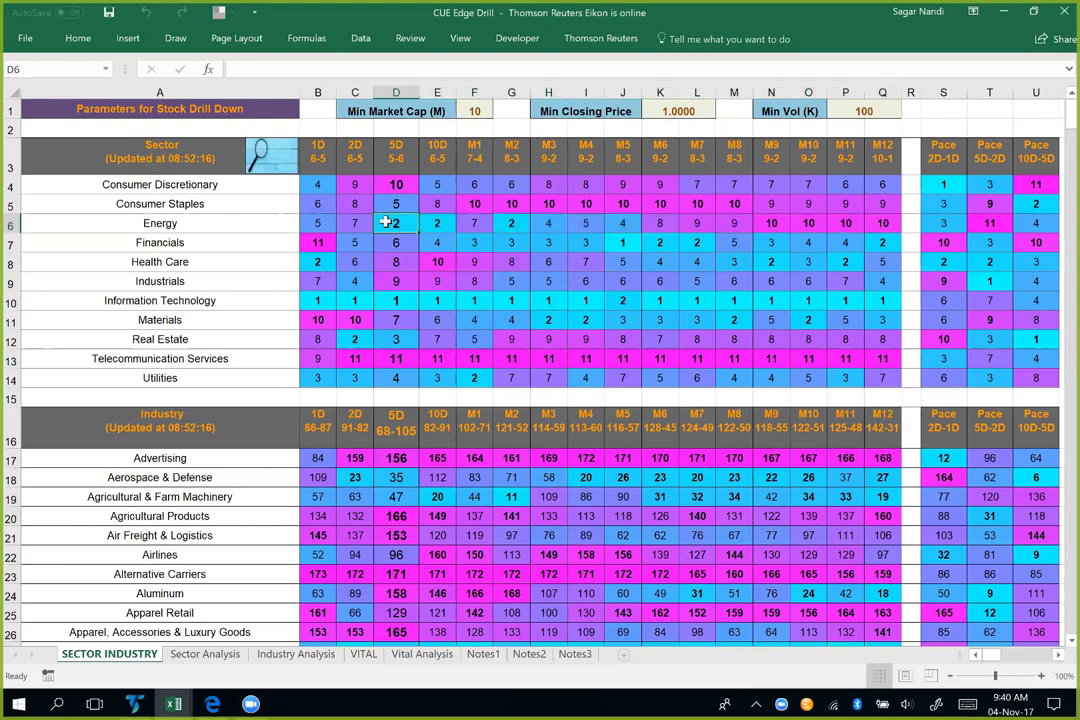
pyautogui.click(203, 225)
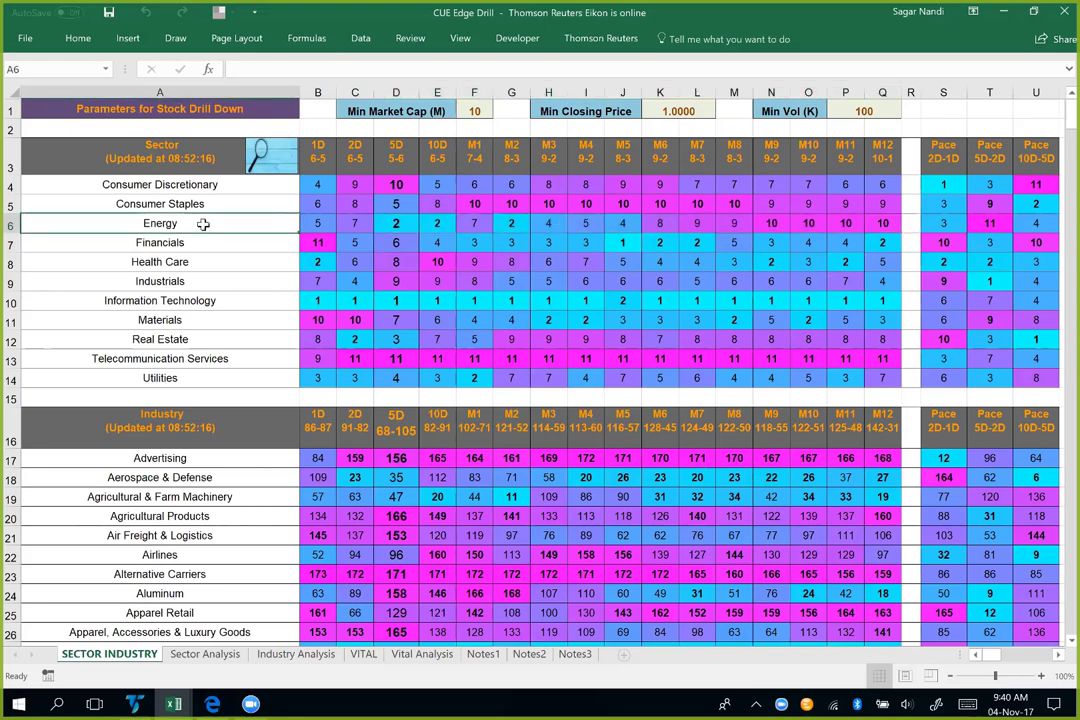
# Step: Drill down into the Energy sector from the Sector Analysis sheet to filter its industries
pyautogui.click(210, 655)
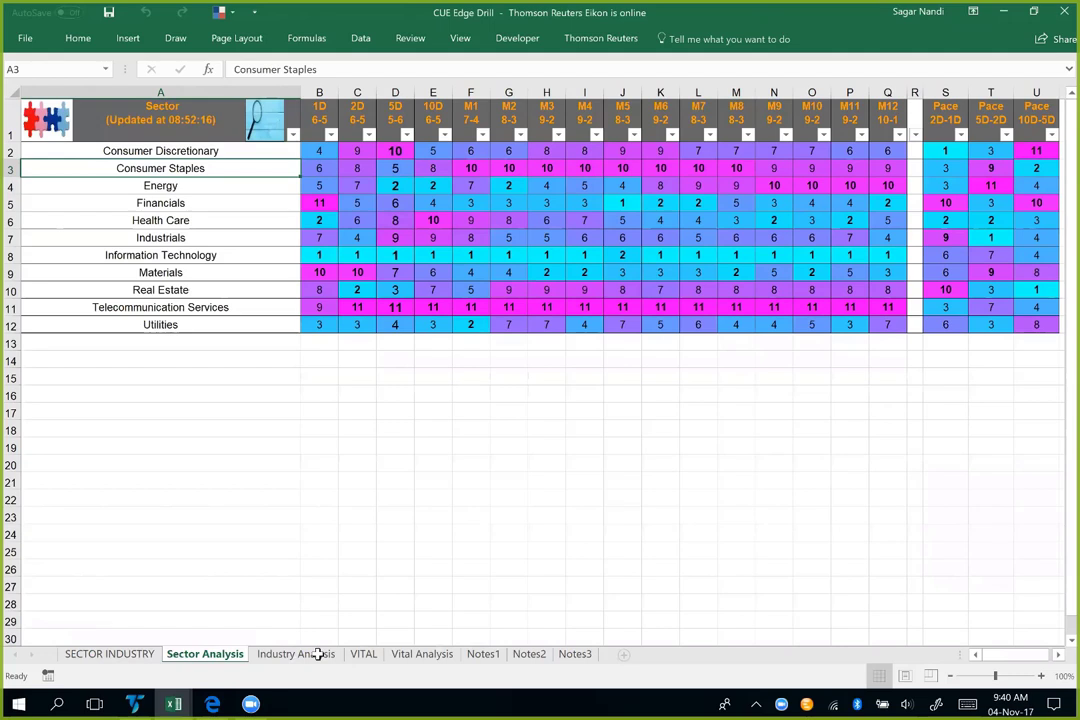
pyautogui.click(200, 187)
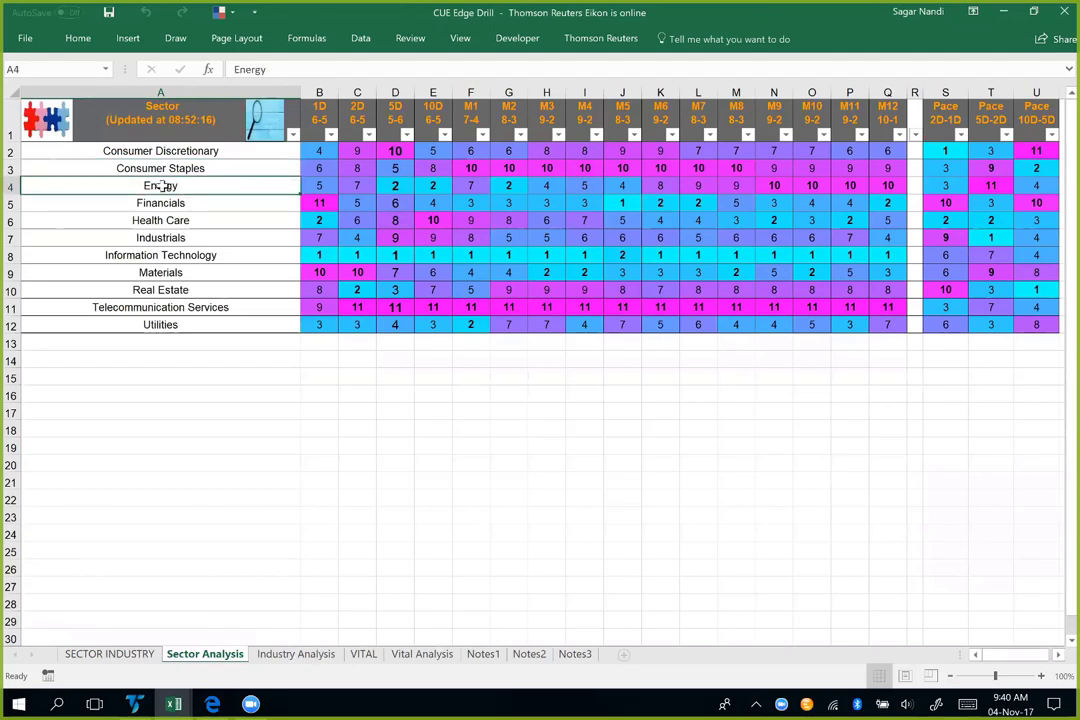
pyautogui.click(51, 121)
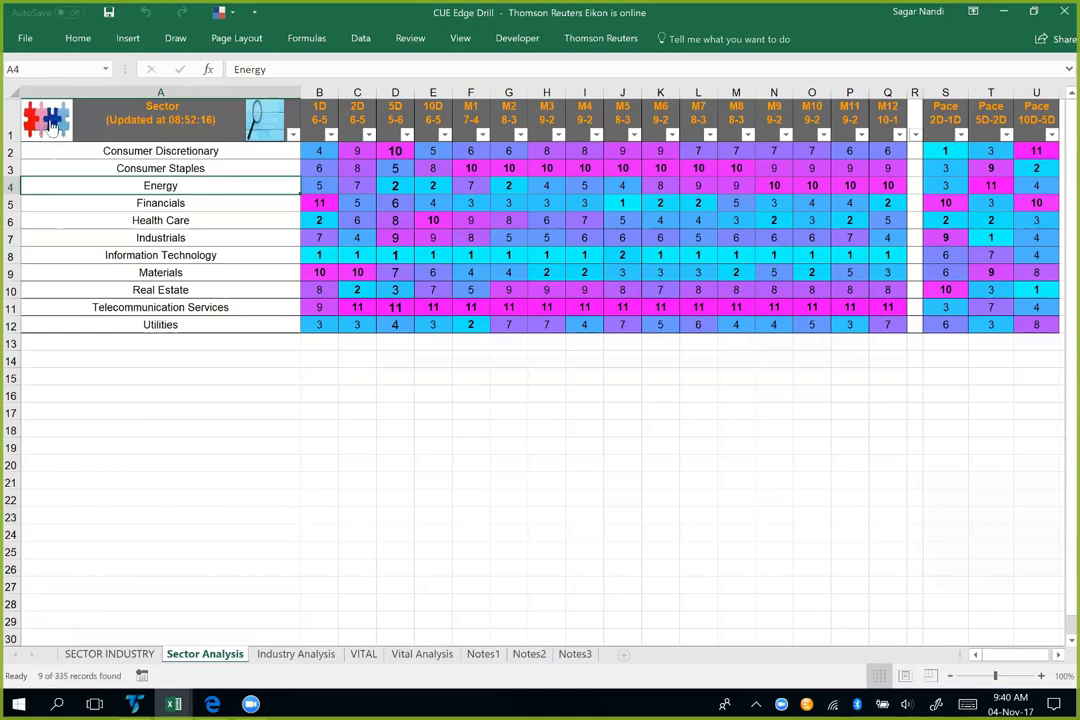
# Step: Sort the filtered Energy industries on the Industry Analysis sheet by 5D rank, smallest to largest
pyautogui.click(296, 653)
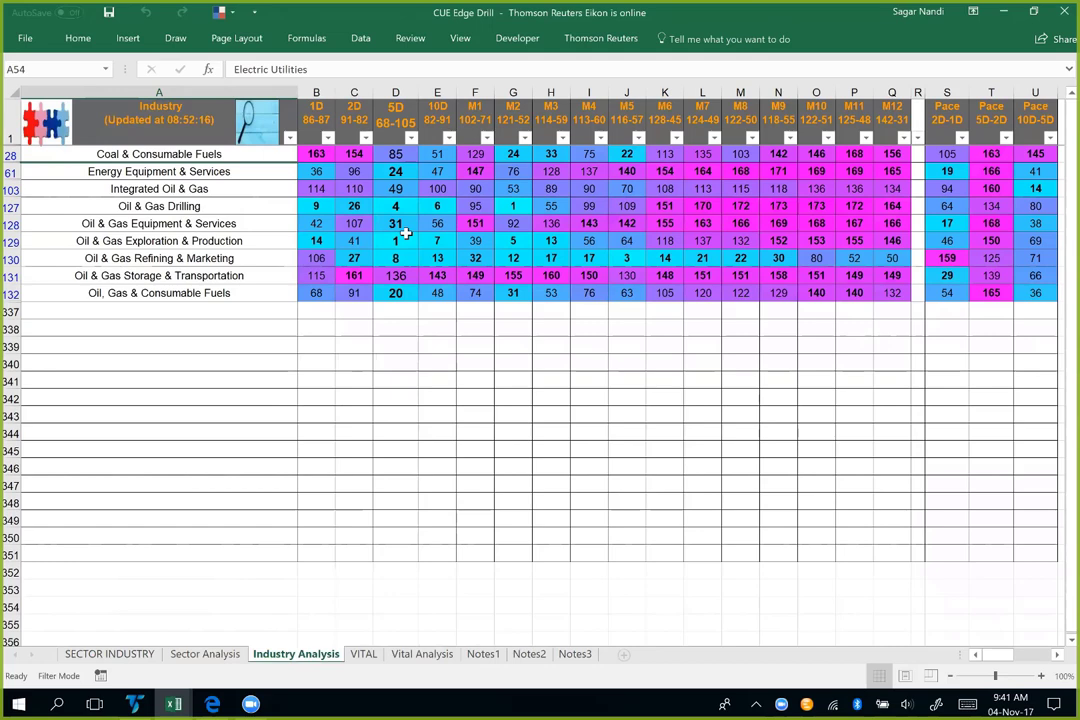
pyautogui.click(411, 138)
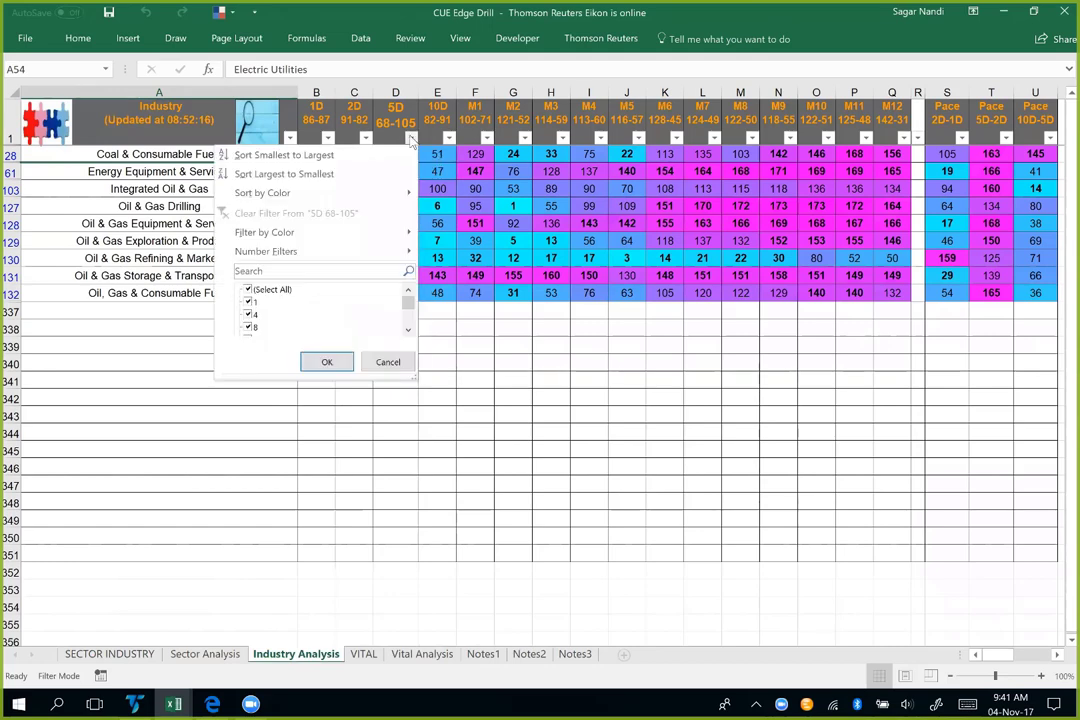
pyautogui.click(333, 160)
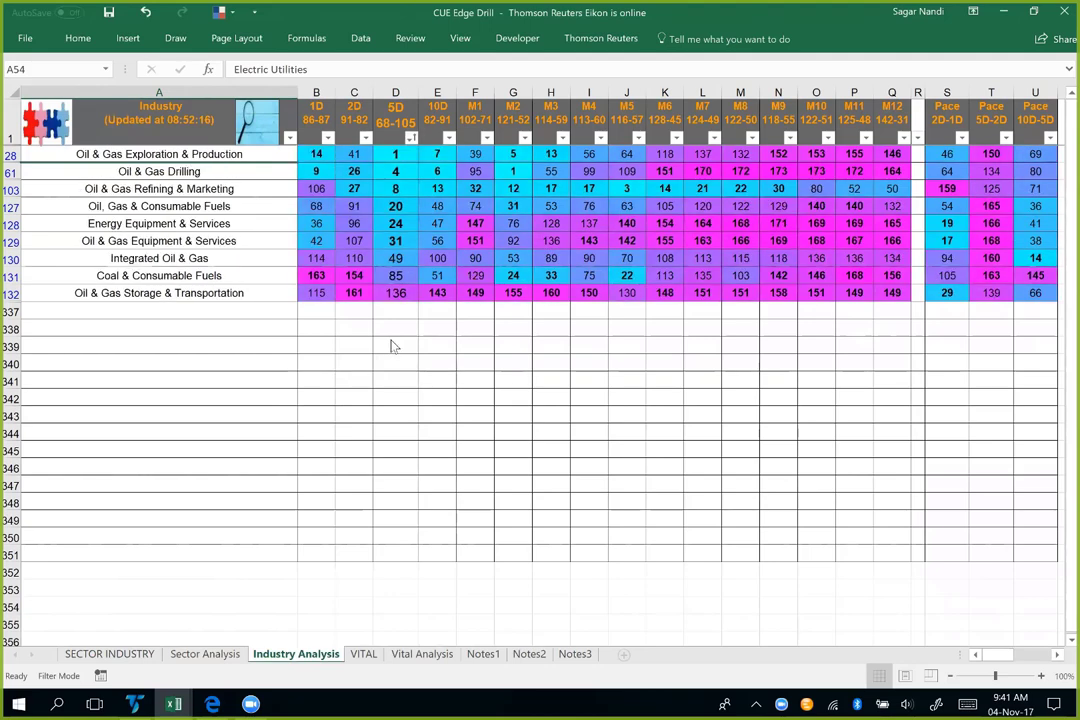
# Step: Examine the period ranks of Oil & Gas Storage & Transportation and of Oil & Gas Exploration & Production
pyautogui.moveTo(288, 294); pyautogui.dragTo(897, 306)
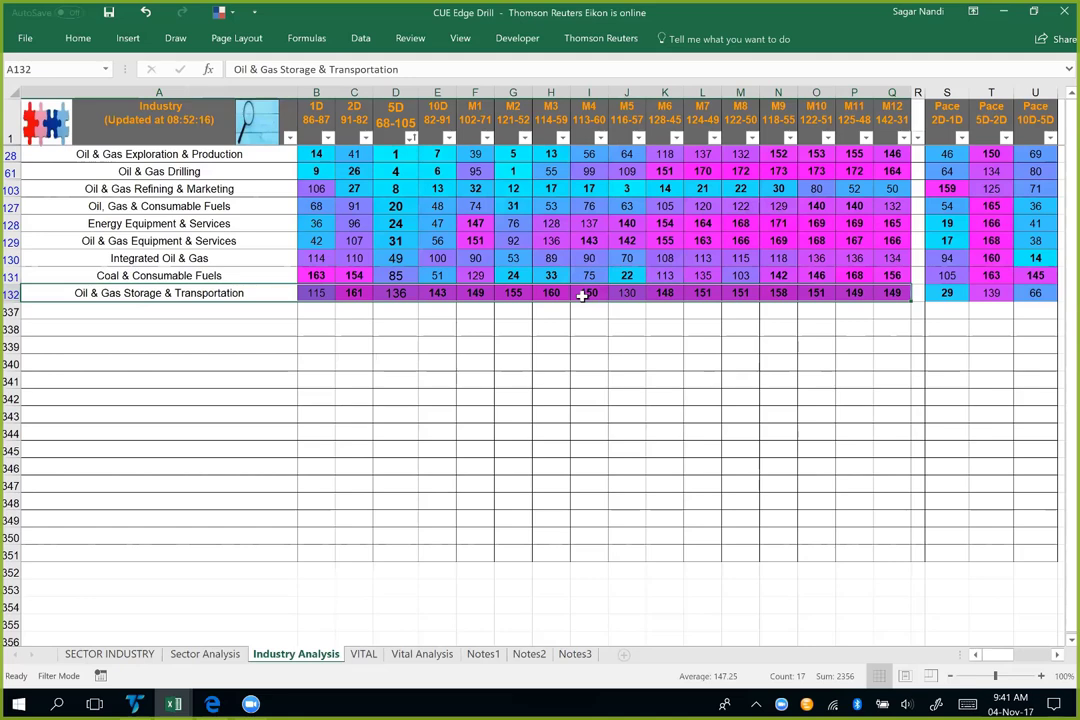
pyautogui.click(438, 344)
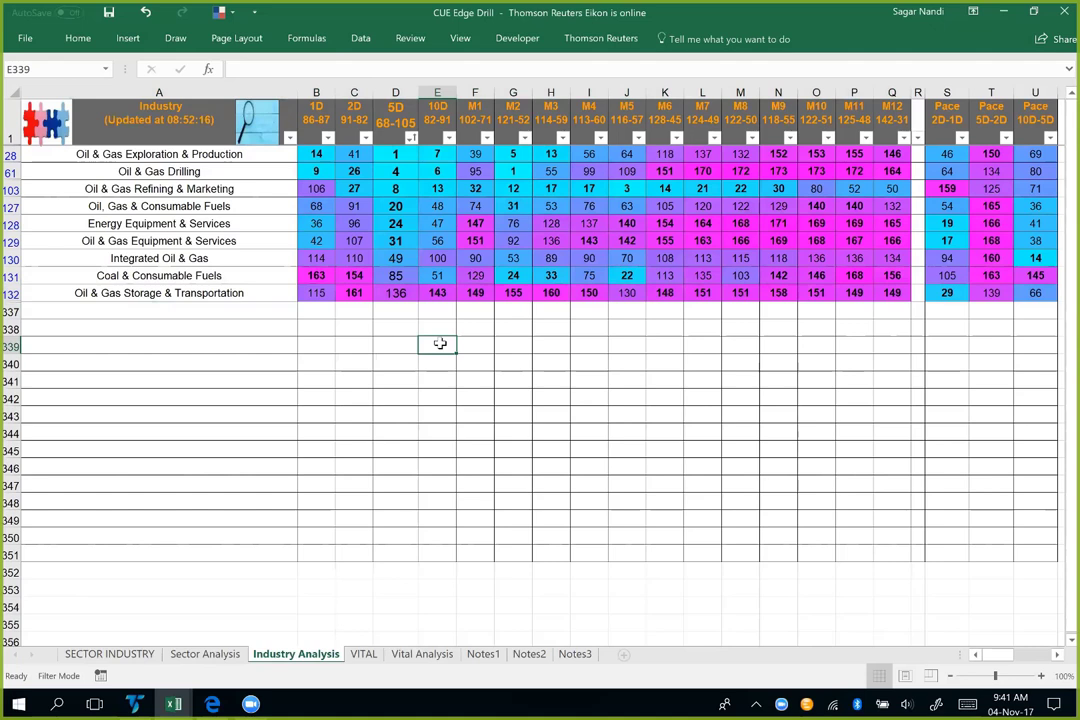
pyautogui.moveTo(892, 154); pyautogui.dragTo(441, 156)
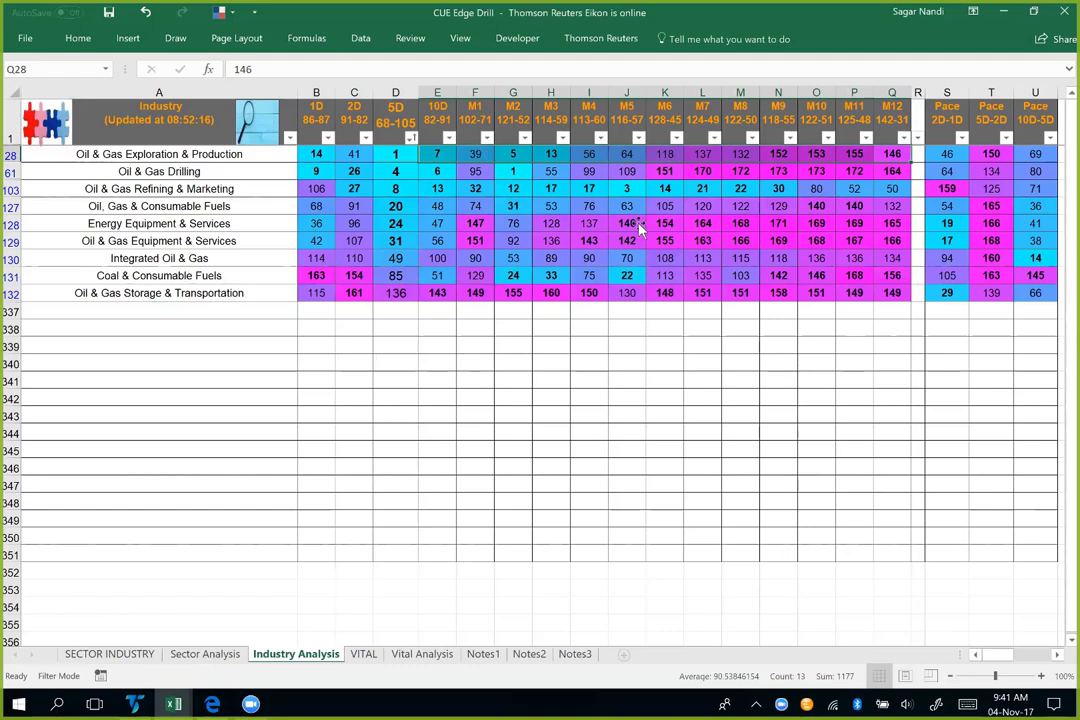
pyautogui.click(394, 155)
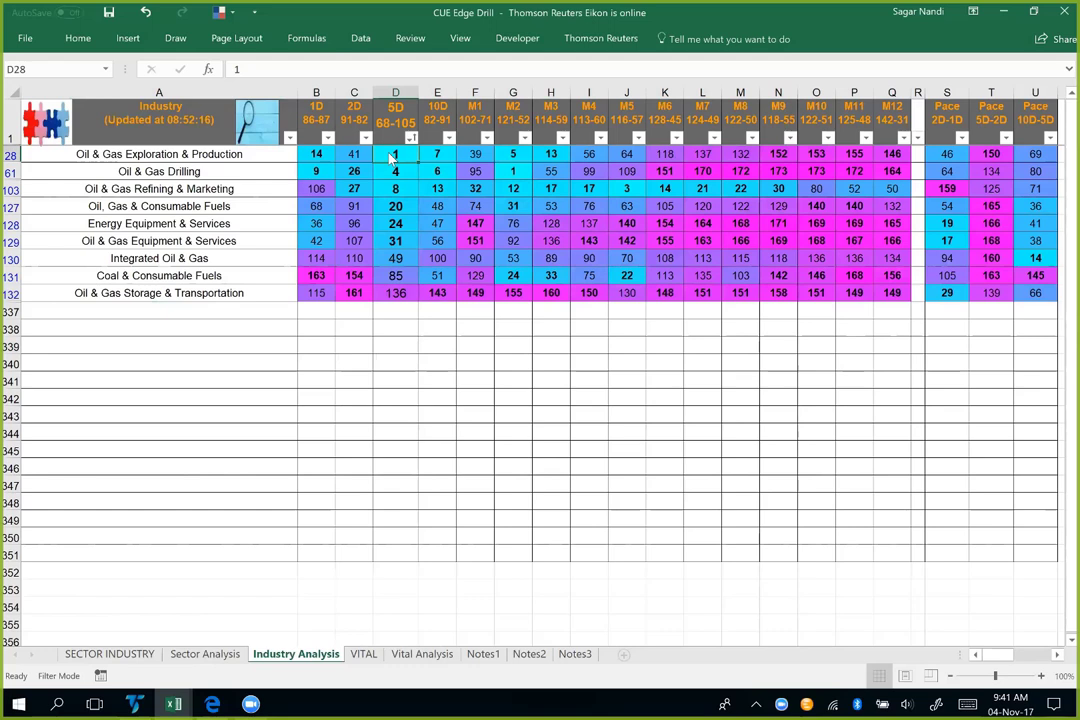
pyautogui.click(437, 155)
pyautogui.hotkey('shift', 'Right')
pyautogui.hotkey('shift', 'Right')
pyautogui.hotkey('shift', 'Right')
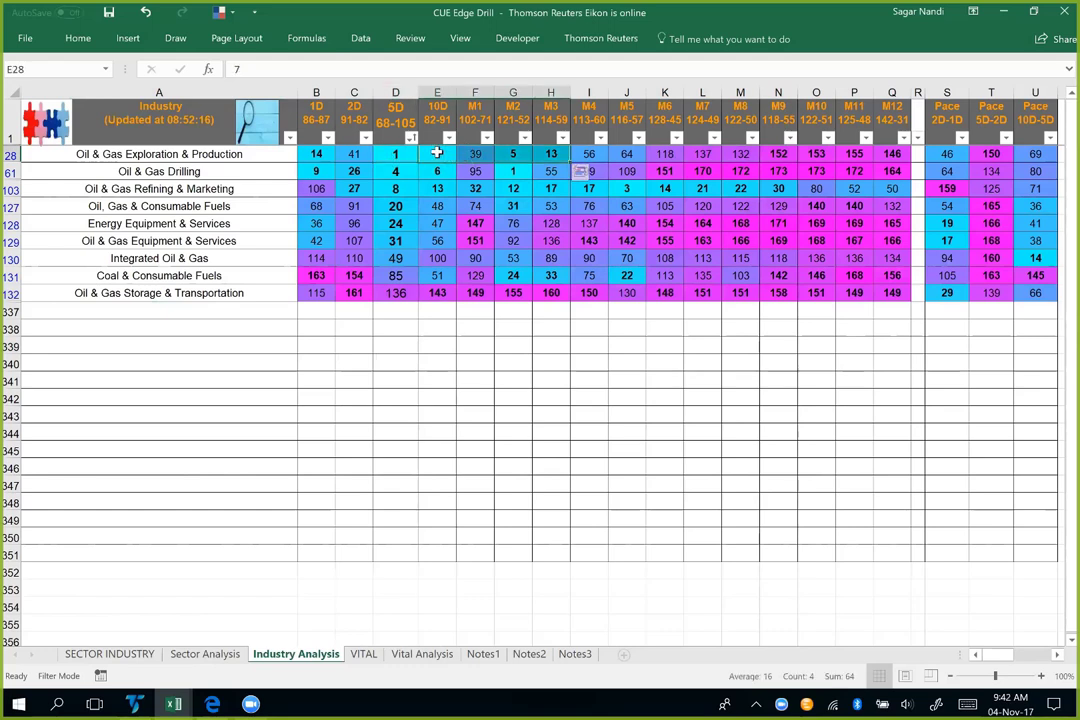
pyautogui.moveTo(440, 155); pyautogui.dragTo(550, 152)
# Step: Drill down into Oil & Gas Exploration & Production and open its stock list on the VITAL sheet
pyautogui.click(267, 155)
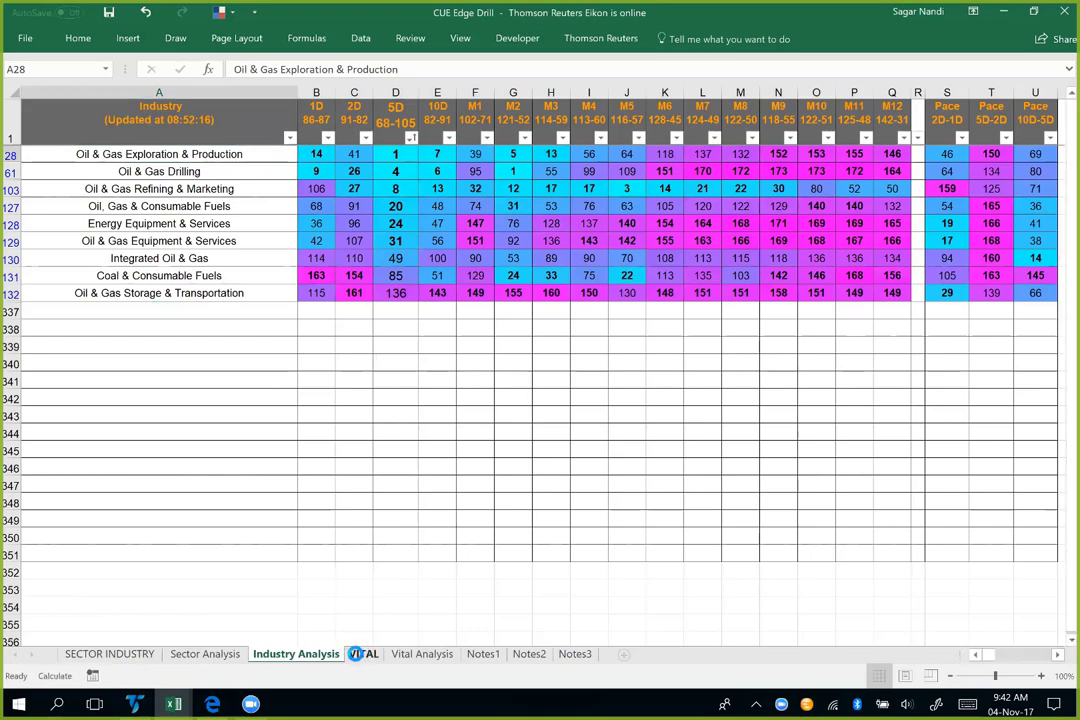
pyautogui.click(358, 654)
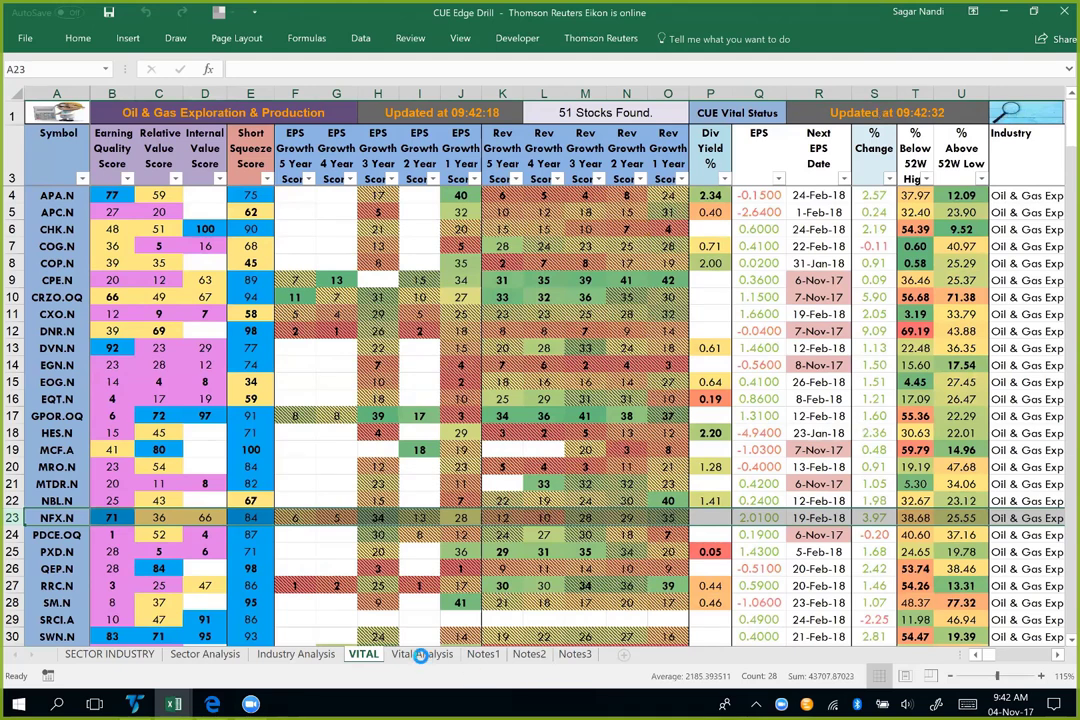
# Step: Sort the stocks on the Vital Analysis sheet by % Change 5 Day in the Performance section, largest to smallest
pyautogui.click(420, 655)
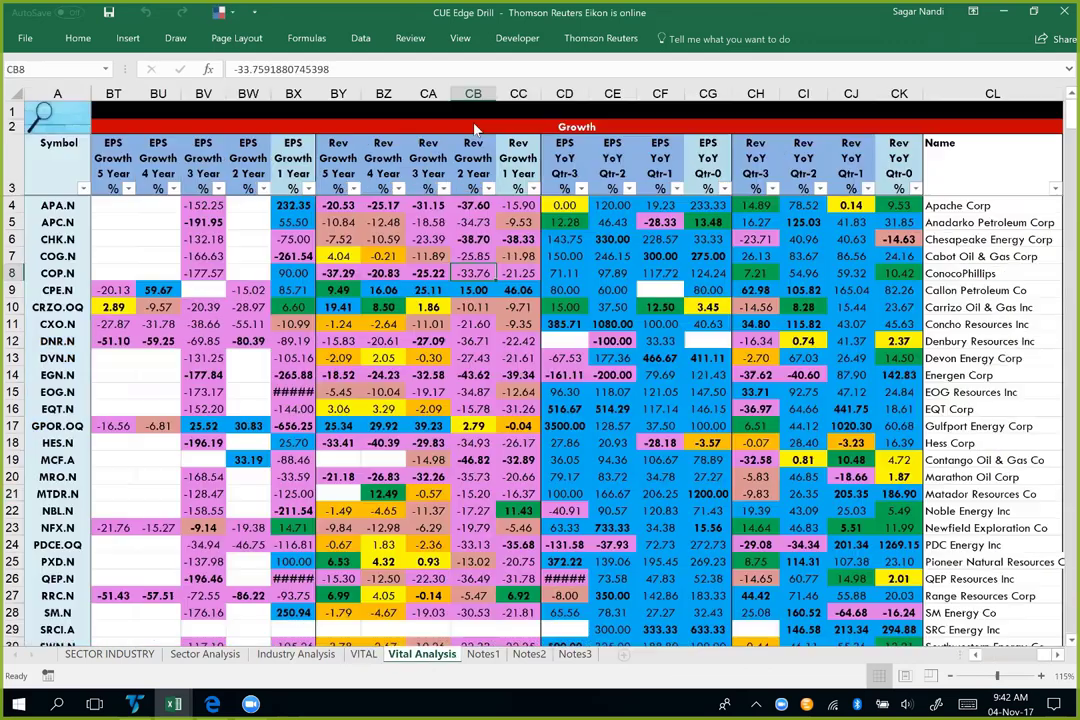
pyautogui.click(480, 132)
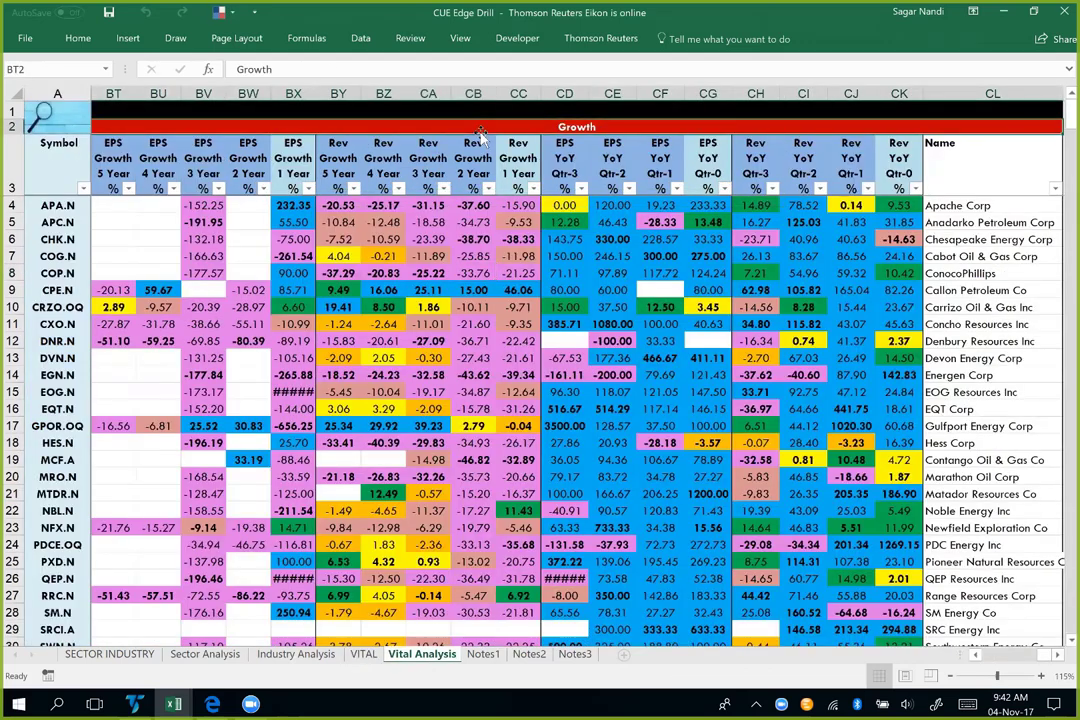
pyautogui.press('Left')
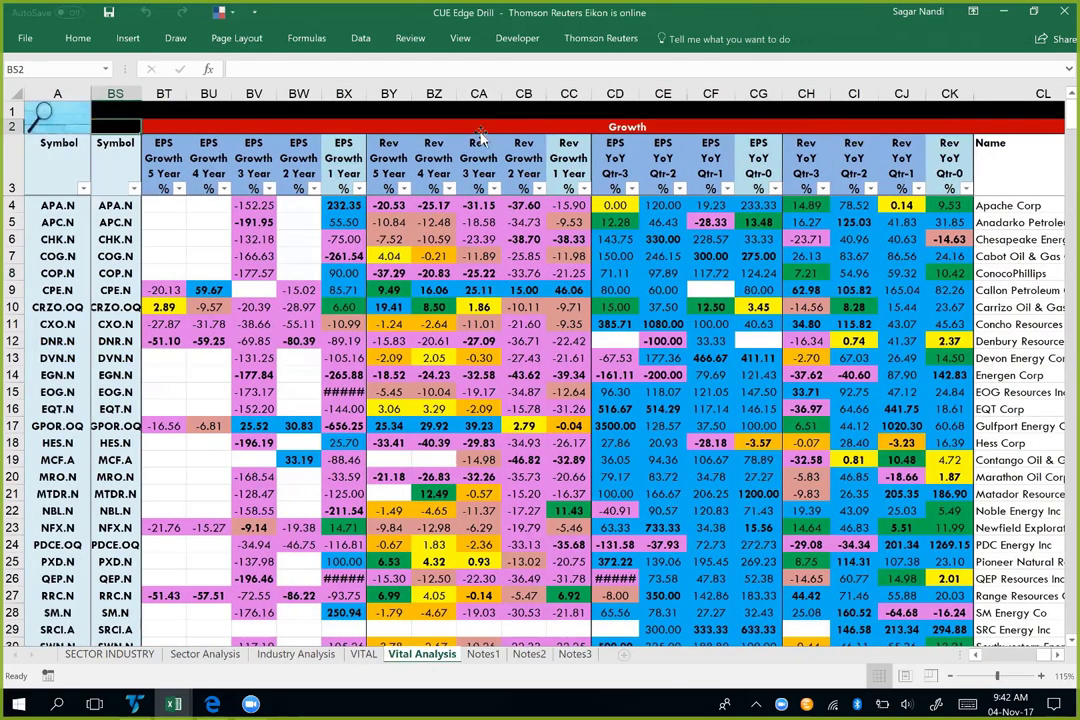
pyautogui.hotkey('ctrl', 'Left')
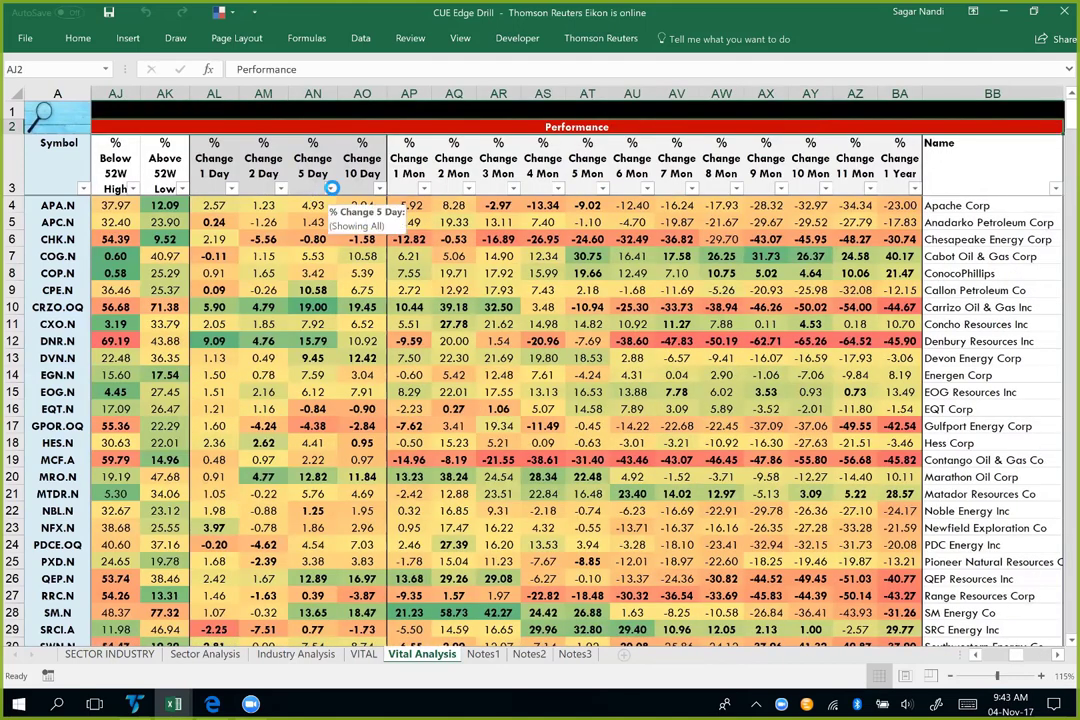
pyautogui.click(331, 189)
pyautogui.click(290, 225)
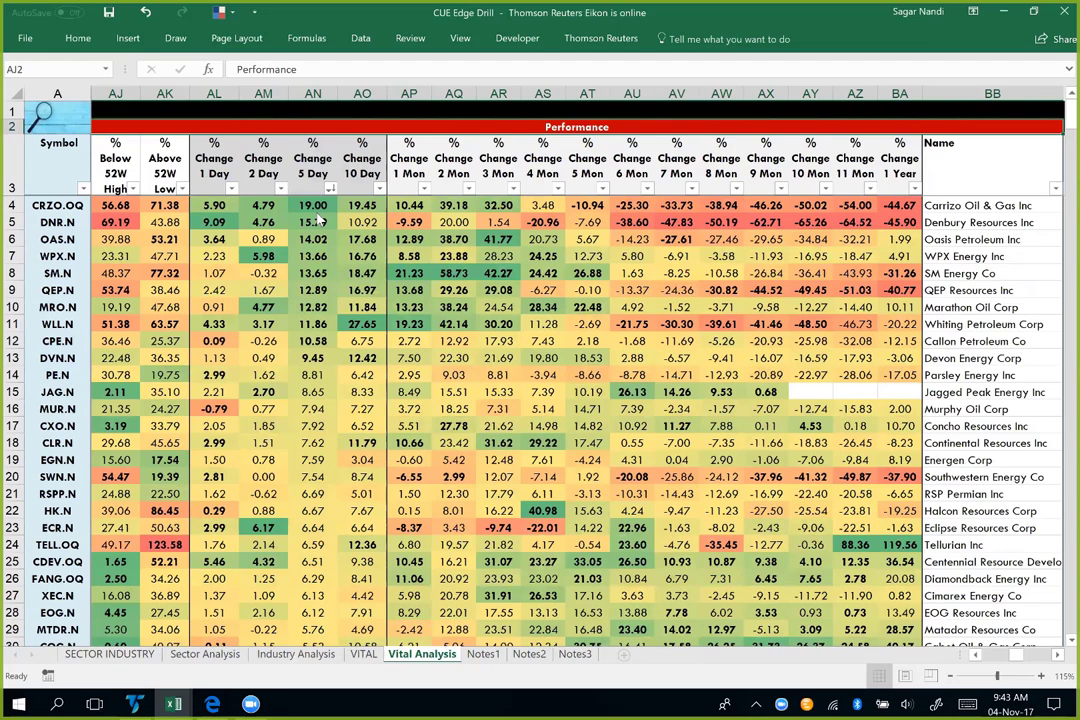
# Step: Review the ten strongest 5-day gainers, including the CRZO.OQ and DNR.N stocks
pyautogui.moveTo(313, 205); pyautogui.dragTo(313, 358)
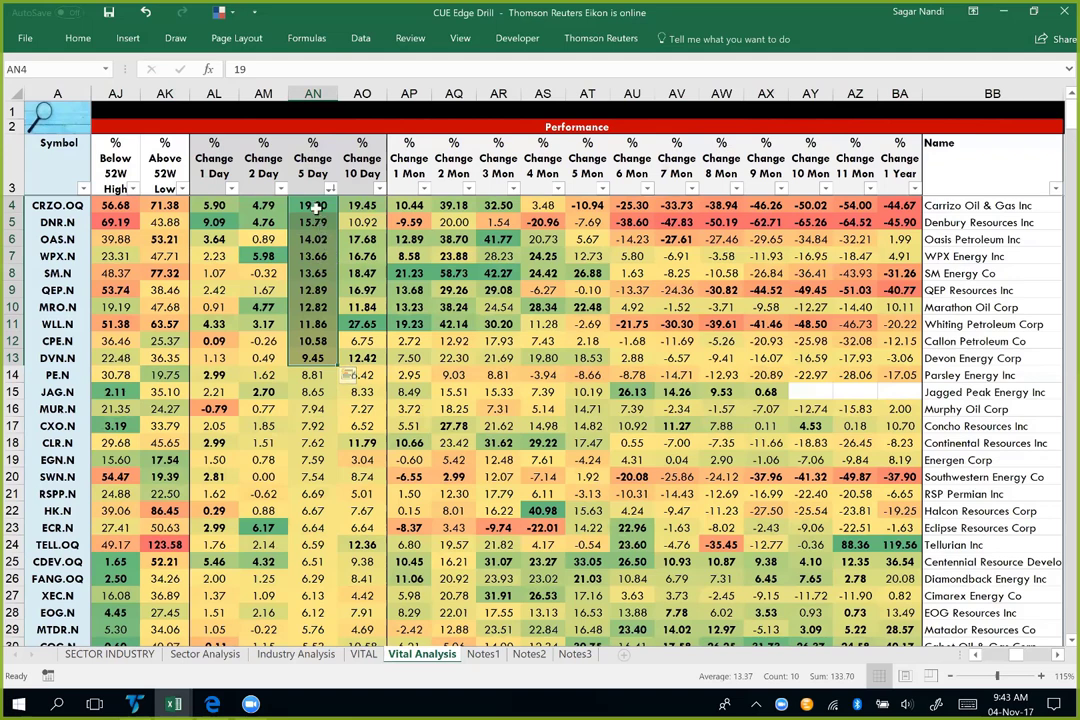
pyautogui.click(62, 205)
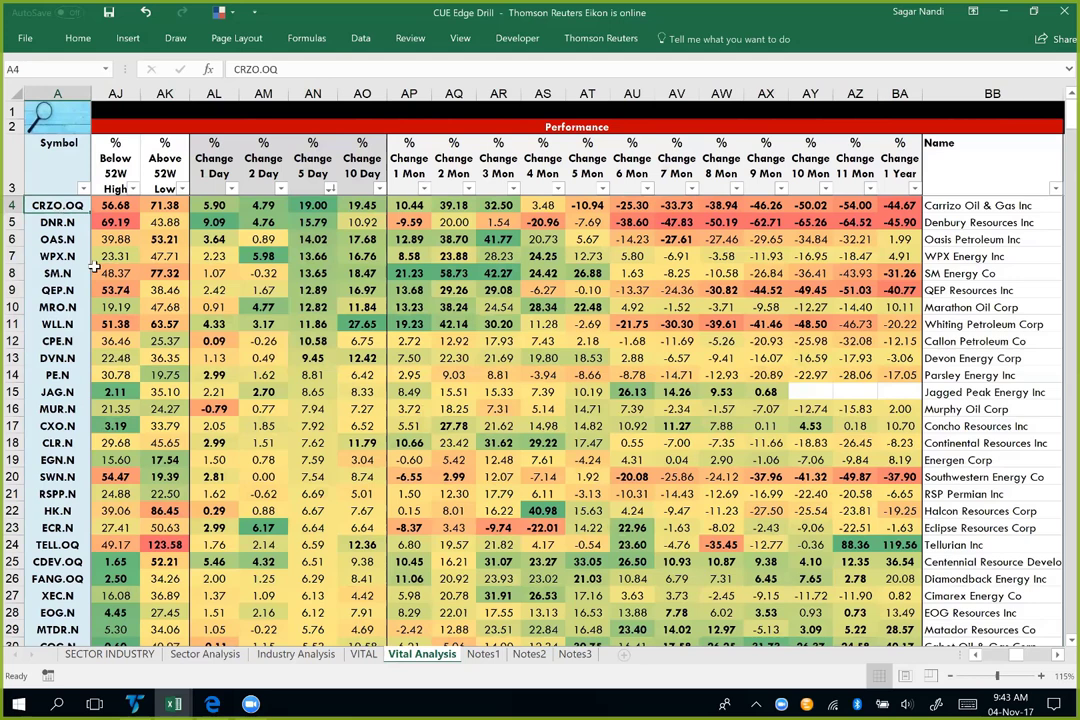
pyautogui.click(12, 222)
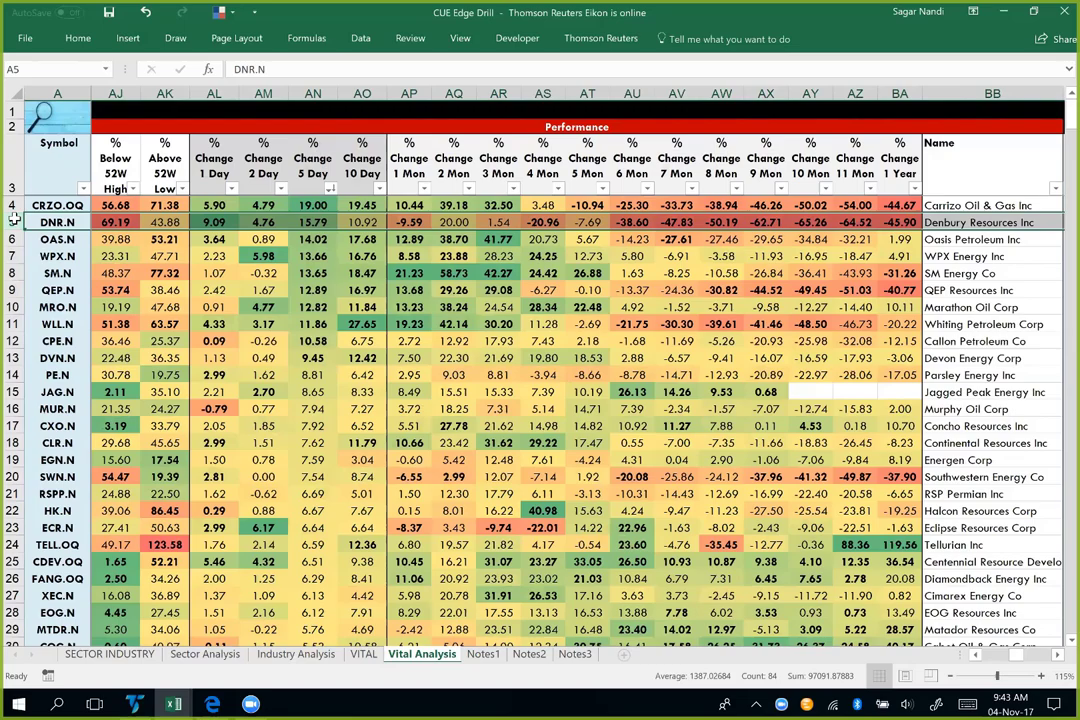
# Step: Switch to TradeStation and annotate the CRZO weekly and daily charts with arrows marking the September rally, October pullback and weekly support level
pyautogui.hotkey('alt', 'Tab')
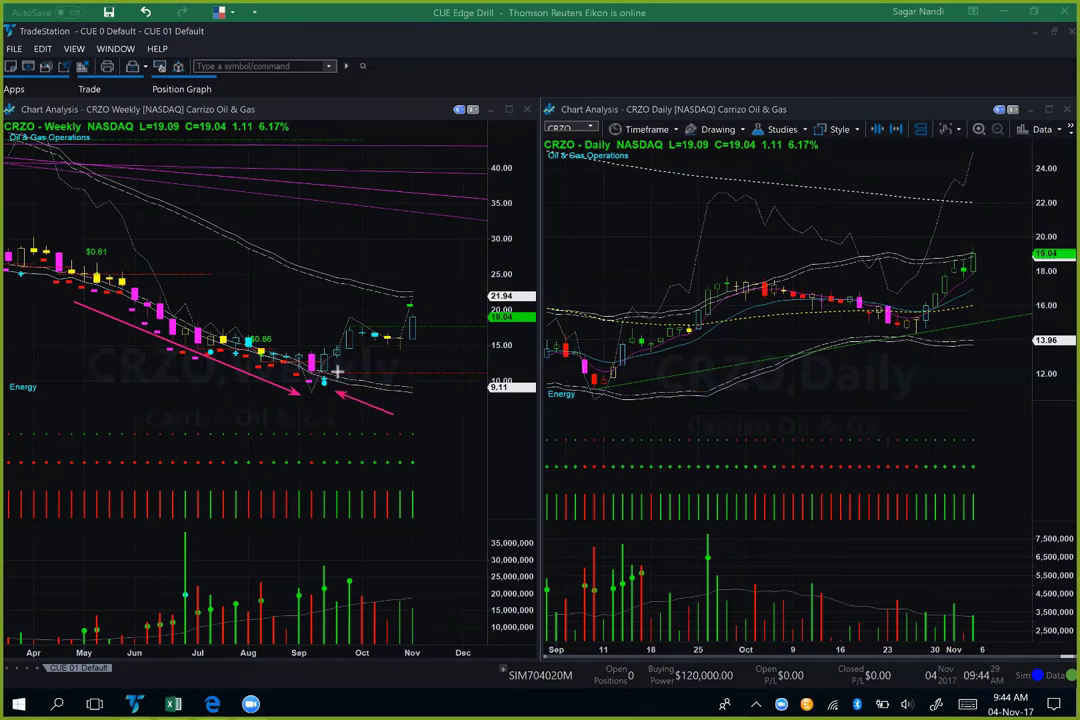
pyautogui.moveTo(340, 369)
pyautogui.mouseDown()
pyautogui.moveTo(373, 344)
pyautogui.moveTo(412, 355)
pyautogui.mouseUp()
pyautogui.moveTo(352, 348); pyautogui.dragTo(481, 349)
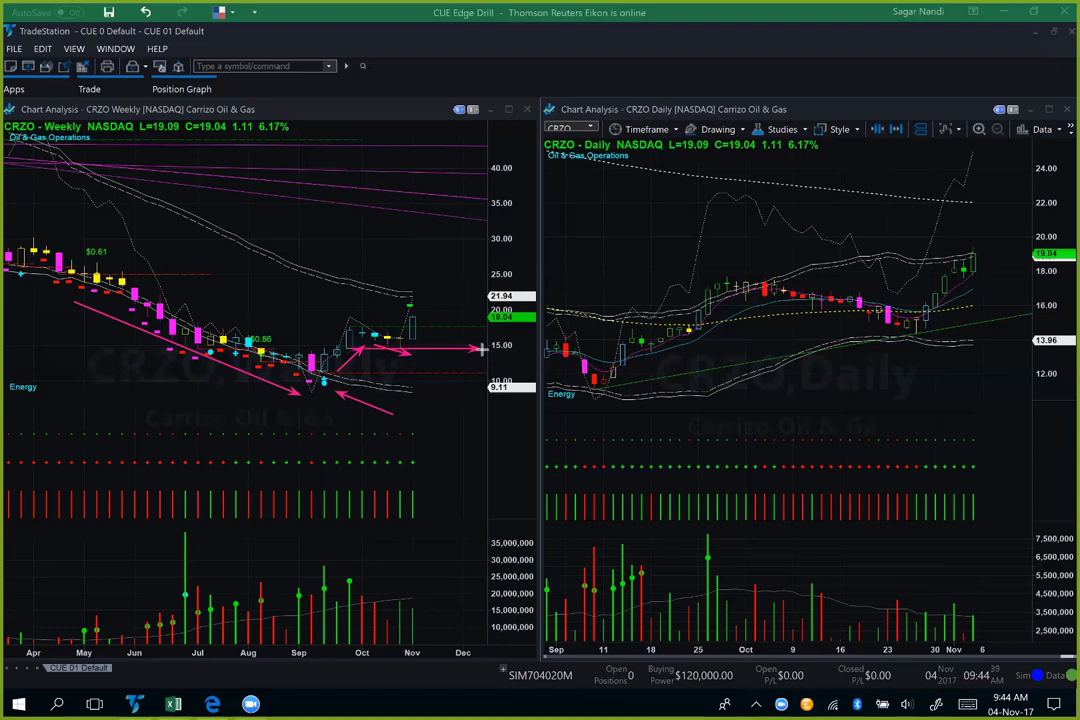
pyautogui.moveTo(306, 309); pyautogui.dragTo(344, 333)
pyautogui.moveTo(457, 291); pyautogui.dragTo(421, 318)
pyautogui.moveTo(605, 356)
pyautogui.mouseDown()
pyautogui.moveTo(733, 272)
pyautogui.moveTo(912, 304)
pyautogui.mouseUp()
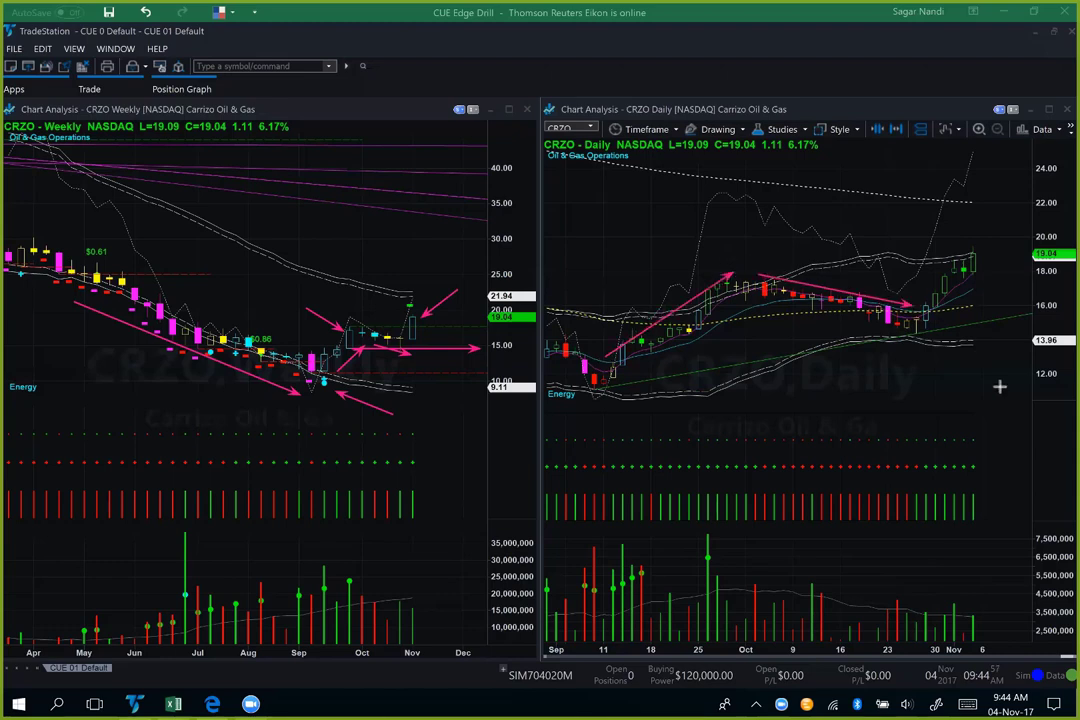
# Step: Annotate the CRZO daily chart with a rising support arrow from the September low and arrows at the late-October low, and mark the matching weekly low
pyautogui.moveTo(607, 397); pyautogui.dragTo(935, 339)
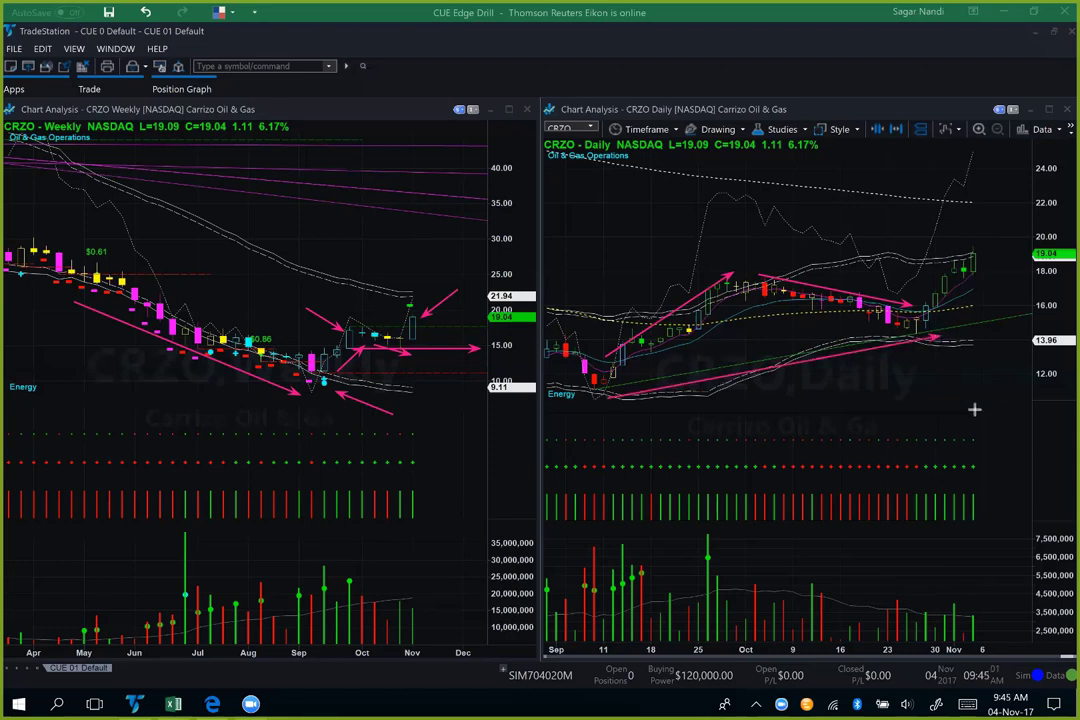
pyautogui.moveTo(974, 410); pyautogui.dragTo(918, 338)
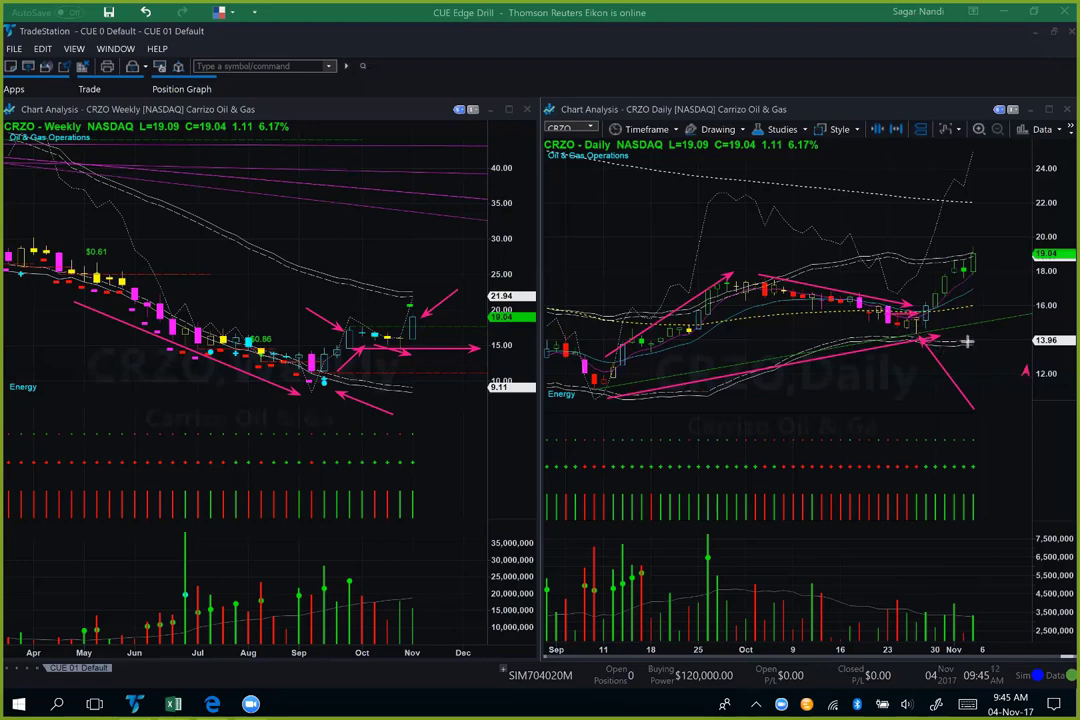
pyautogui.moveTo(930, 318); pyautogui.dragTo(984, 364)
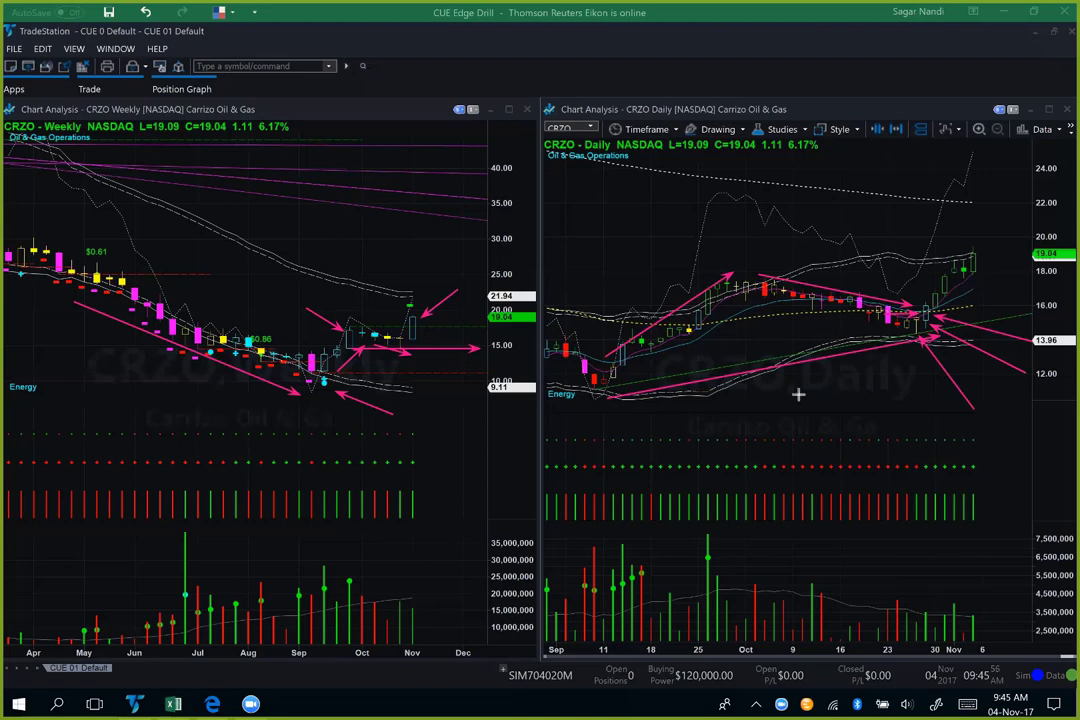
pyautogui.moveTo(954, 355); pyautogui.dragTo(930, 328)
pyautogui.moveTo(446, 393); pyautogui.dragTo(405, 357)
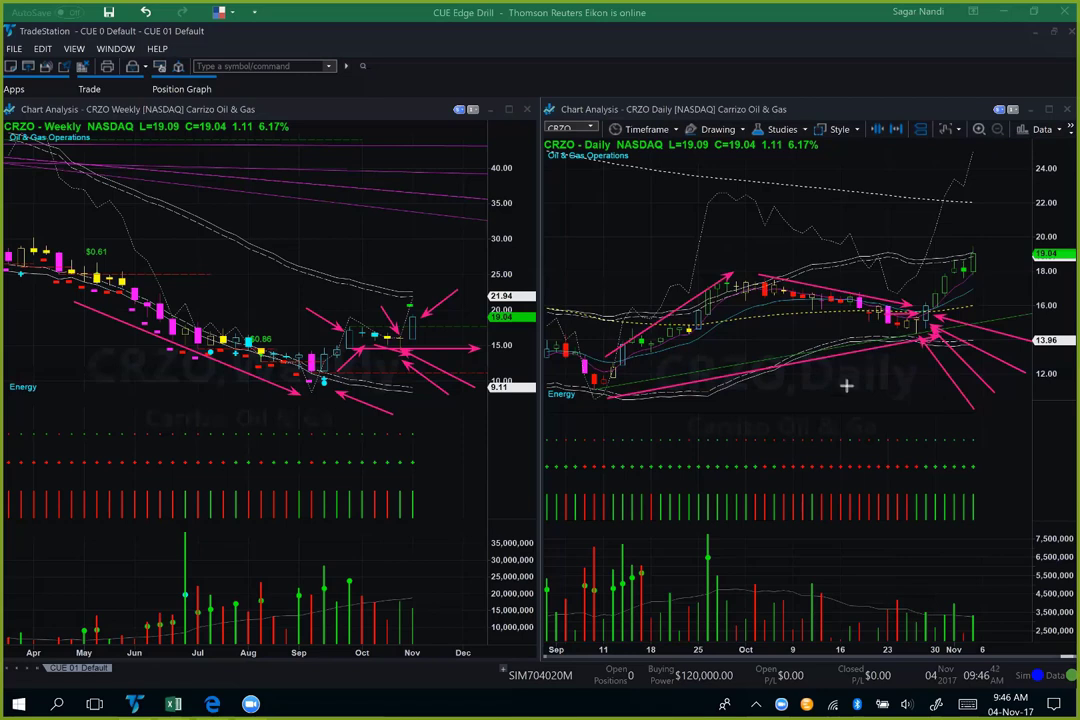
pyautogui.moveTo(849, 383); pyautogui.dragTo(918, 333)
pyautogui.moveTo(1026, 316); pyautogui.dragTo(928, 322)
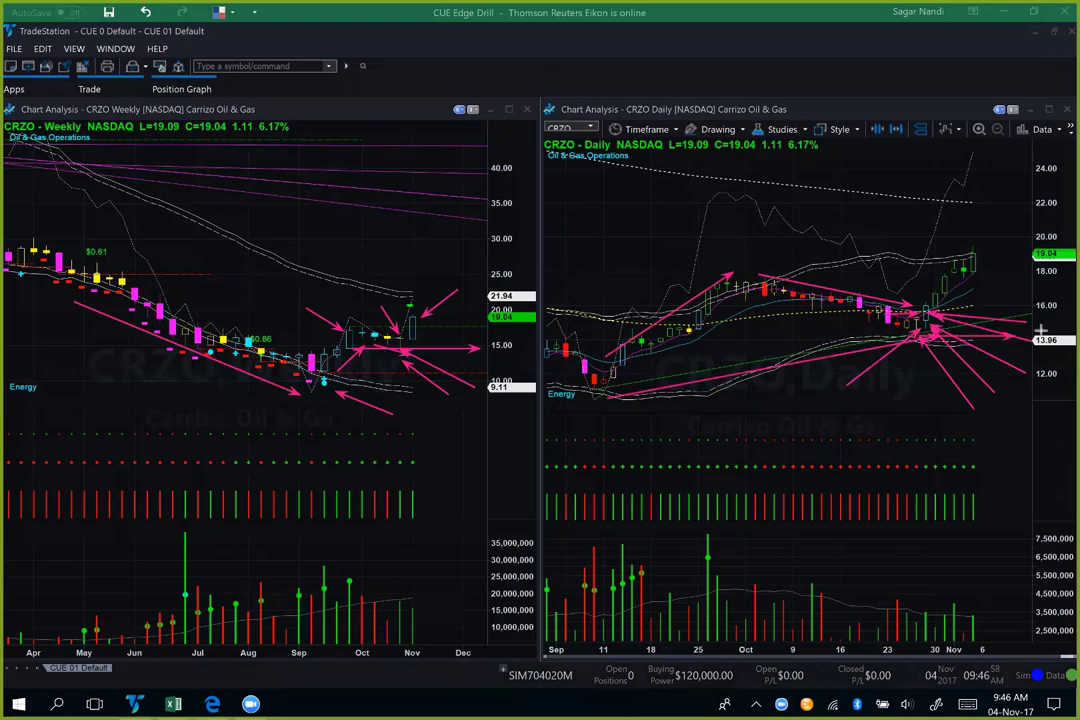
# Step: Mark the late-October candle's range on the CRZO daily chart with horizontal arrows, point to the latest weekly and daily highs, and clear the annotations
pyautogui.moveTo(930, 336); pyautogui.dragTo(1043, 337)
pyautogui.moveTo(926, 311); pyautogui.dragTo(1040, 305)
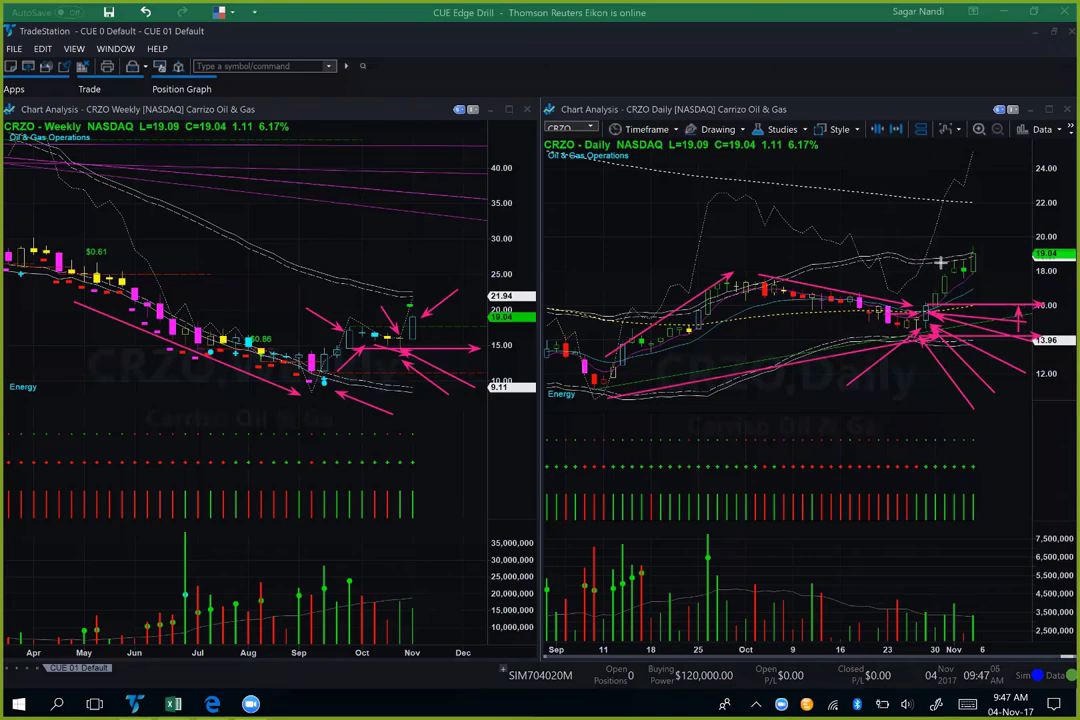
pyautogui.moveTo(918, 264); pyautogui.dragTo(967, 258)
pyautogui.moveTo(968, 262); pyautogui.dragTo(972, 256)
pyautogui.moveTo(456, 264); pyautogui.dragTo(420, 308)
pyautogui.moveTo(997, 214); pyautogui.dragTo(975, 248)
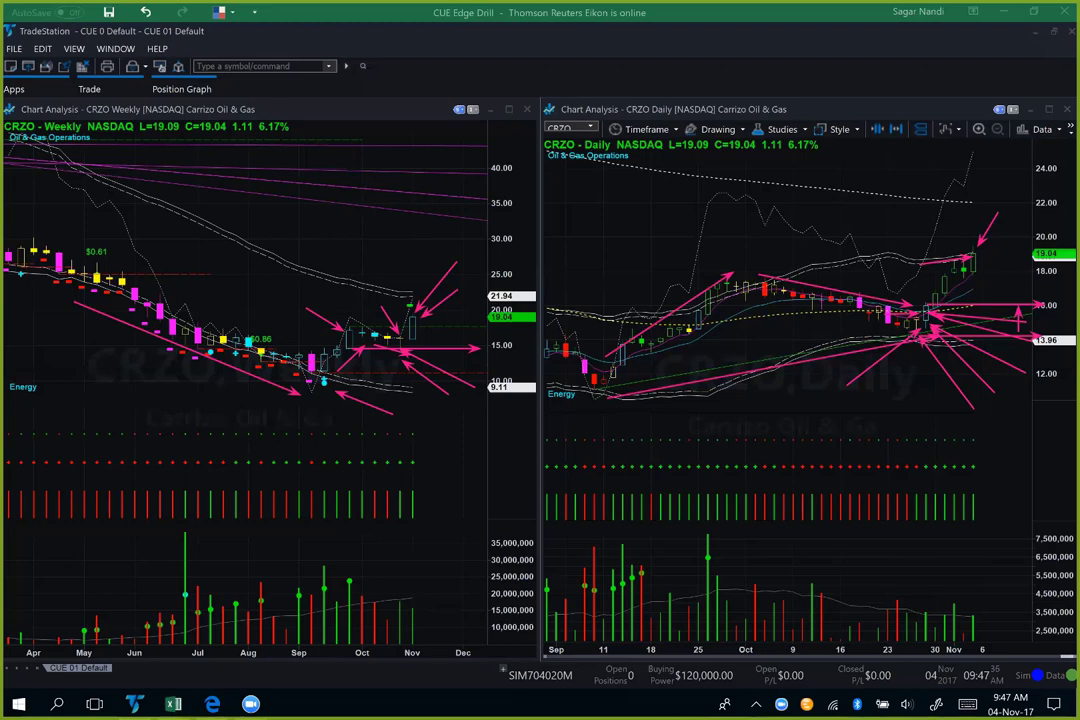
pyautogui.press('Escape')
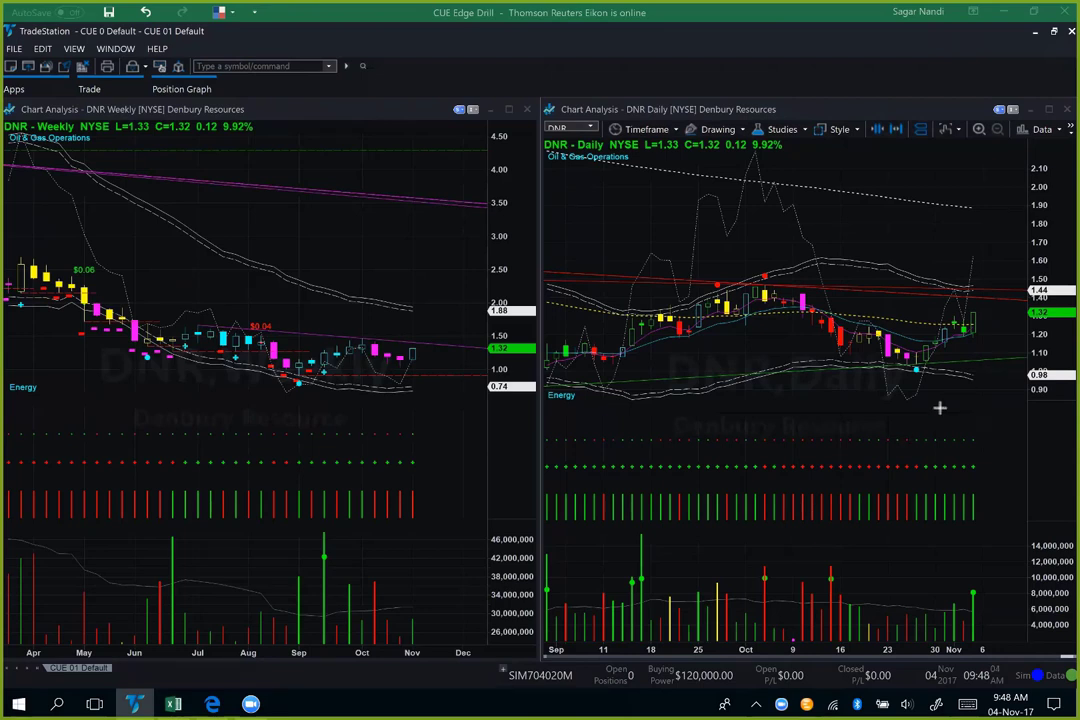
# Step: Annotate the DNR charts with arrows at the late-October daily low and the rising weekly support from the September low, and clear the annotations
pyautogui.moveTo(980, 433); pyautogui.dragTo(920, 372)
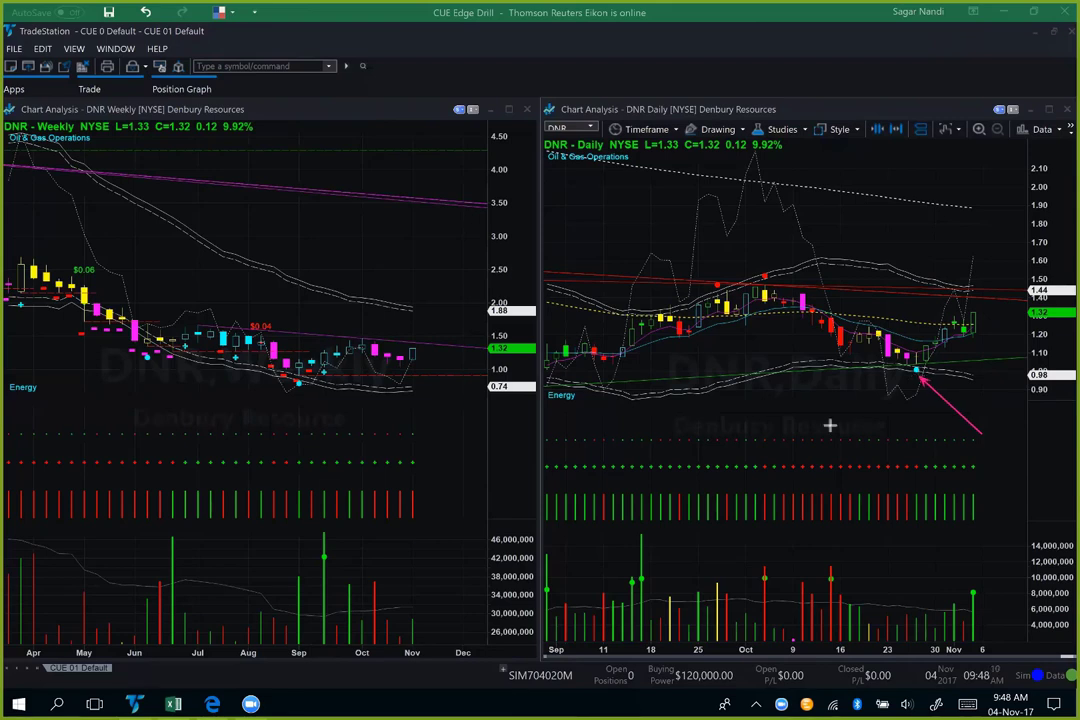
pyautogui.moveTo(245, 410)
pyautogui.mouseDown()
pyautogui.moveTo(290, 384)
pyautogui.moveTo(296, 391)
pyautogui.mouseUp()
pyautogui.moveTo(297, 384); pyautogui.dragTo(433, 371)
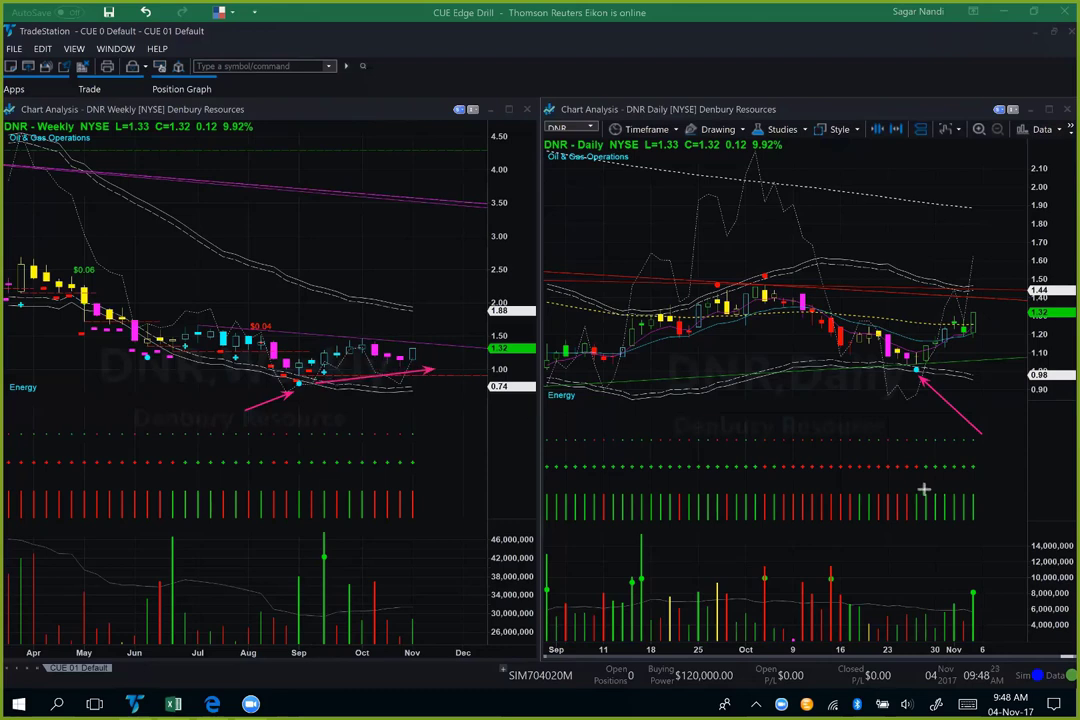
pyautogui.moveTo(850, 410); pyautogui.dragTo(916, 376)
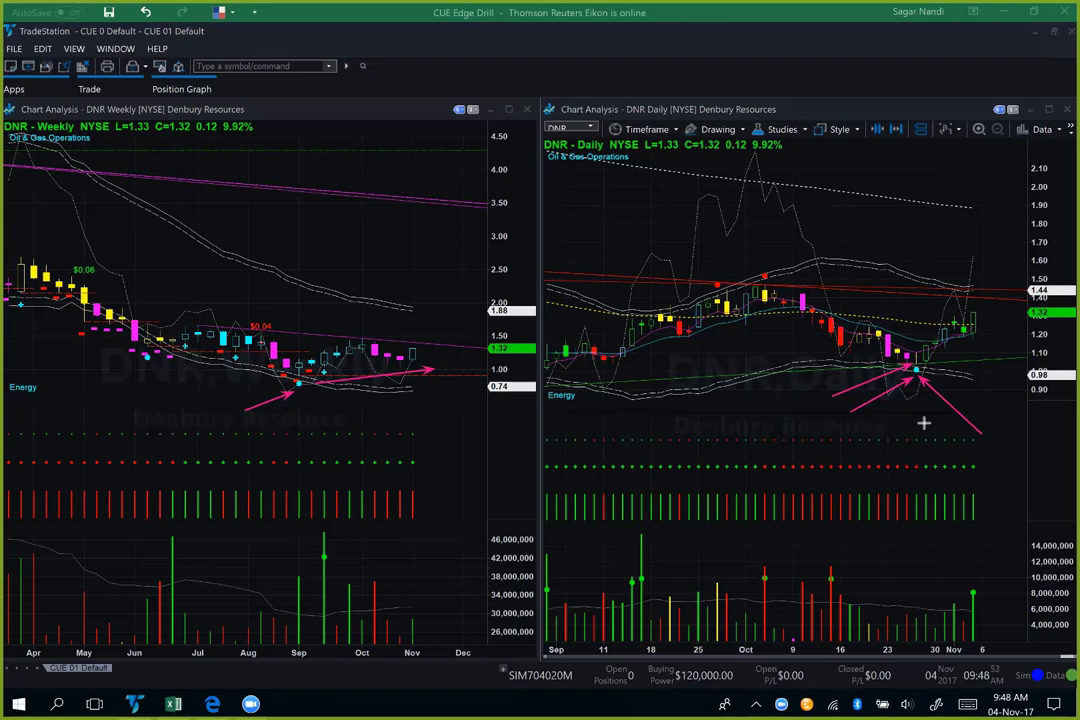
pyautogui.moveTo(922, 422); pyautogui.dragTo(918, 378)
pyautogui.moveTo(1024, 383); pyautogui.dragTo(931, 357)
pyautogui.press('Escape')
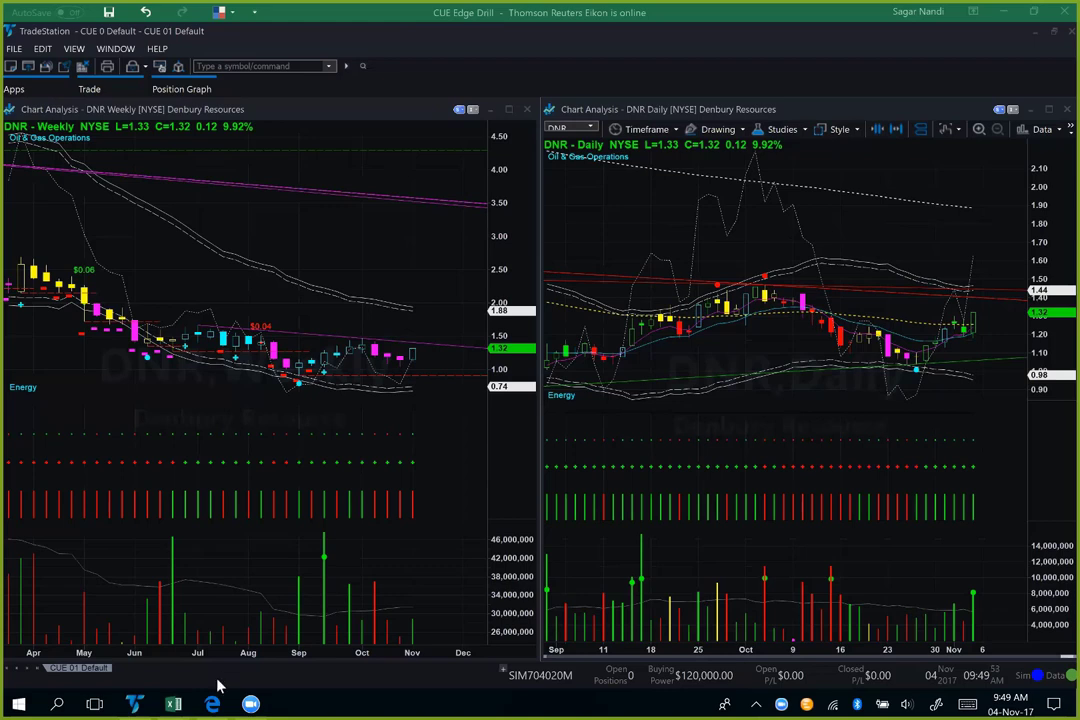
# Step: View the browser chart of best-performing industries over the last five days and check Food Retail's 5D rank on the Industry Analysis sheet
pyautogui.hotkey('alt', 'Tab')
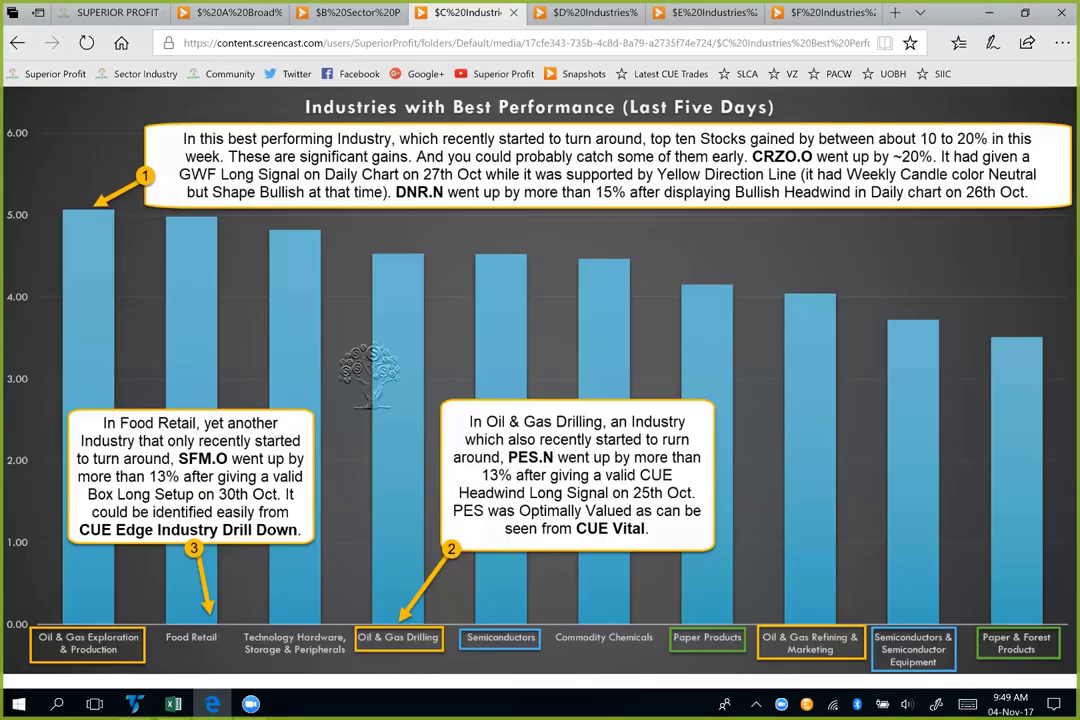
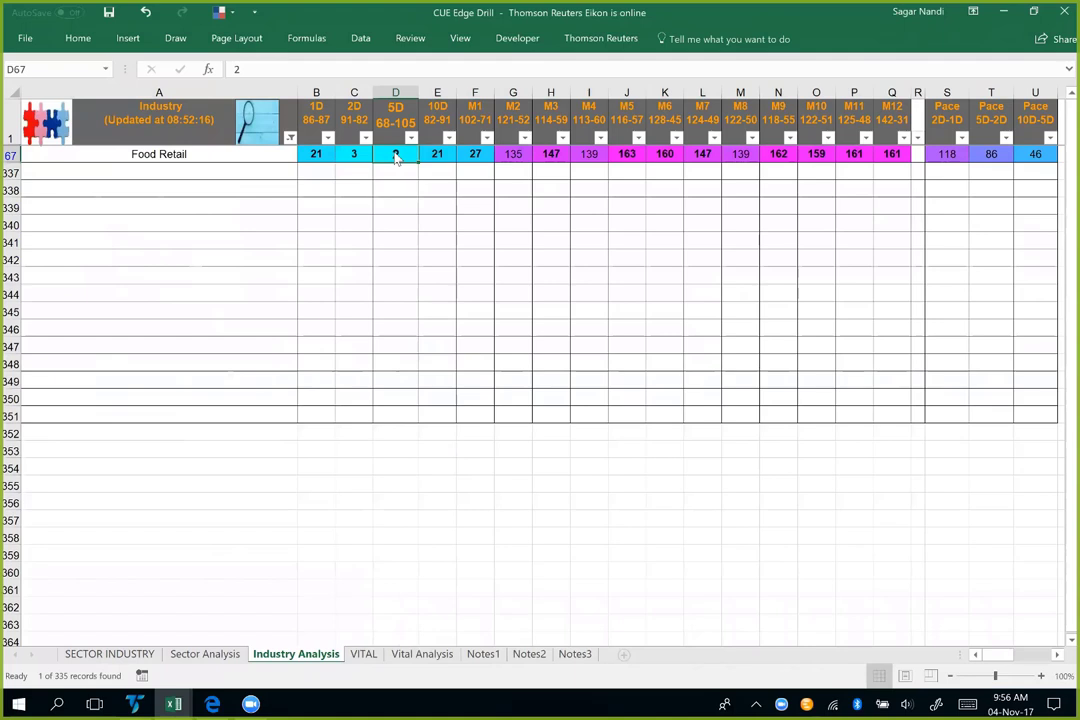
pyautogui.moveTo(393, 125); pyautogui.dragTo(386, 154)
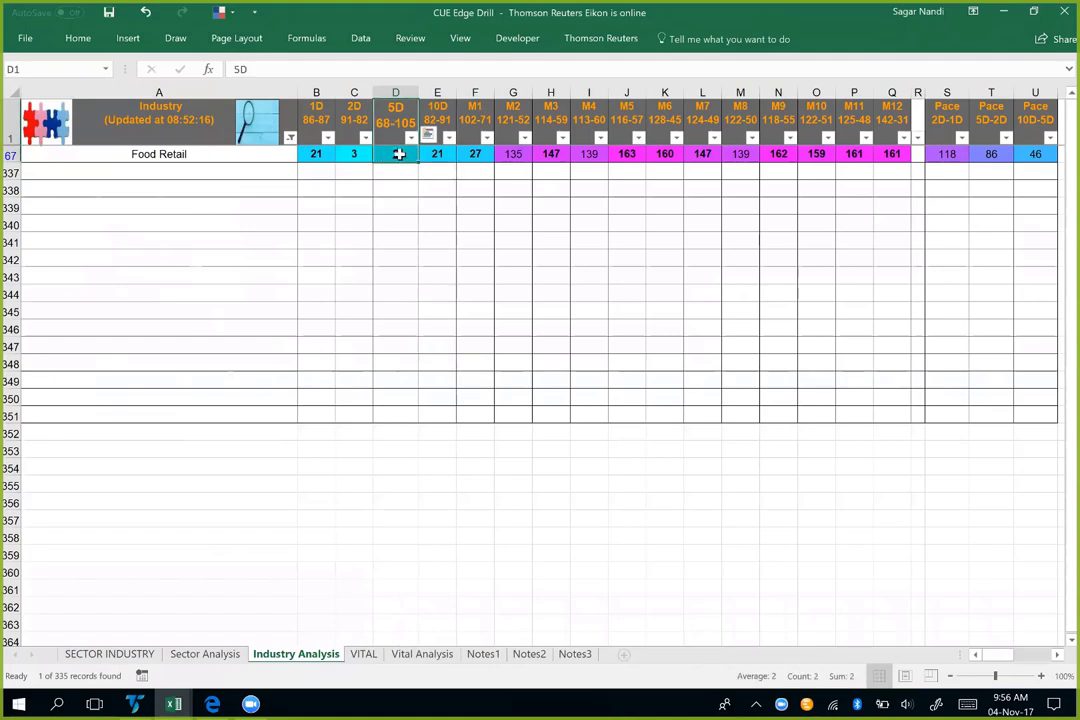
pyautogui.click(398, 154)
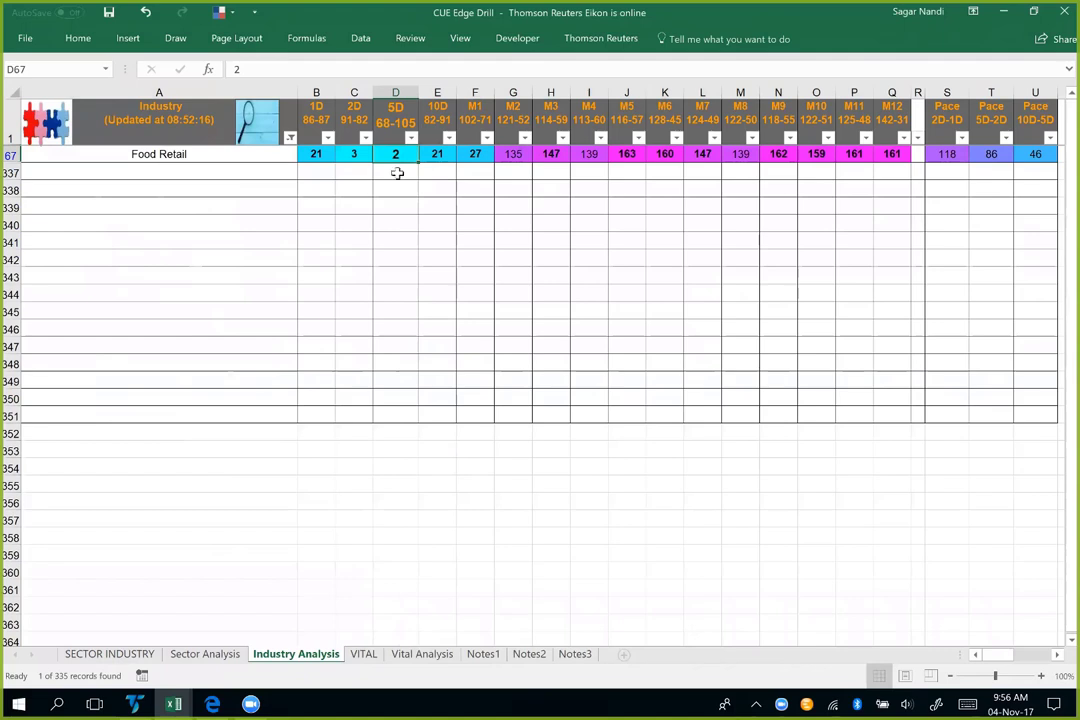
pyautogui.click(117, 150)
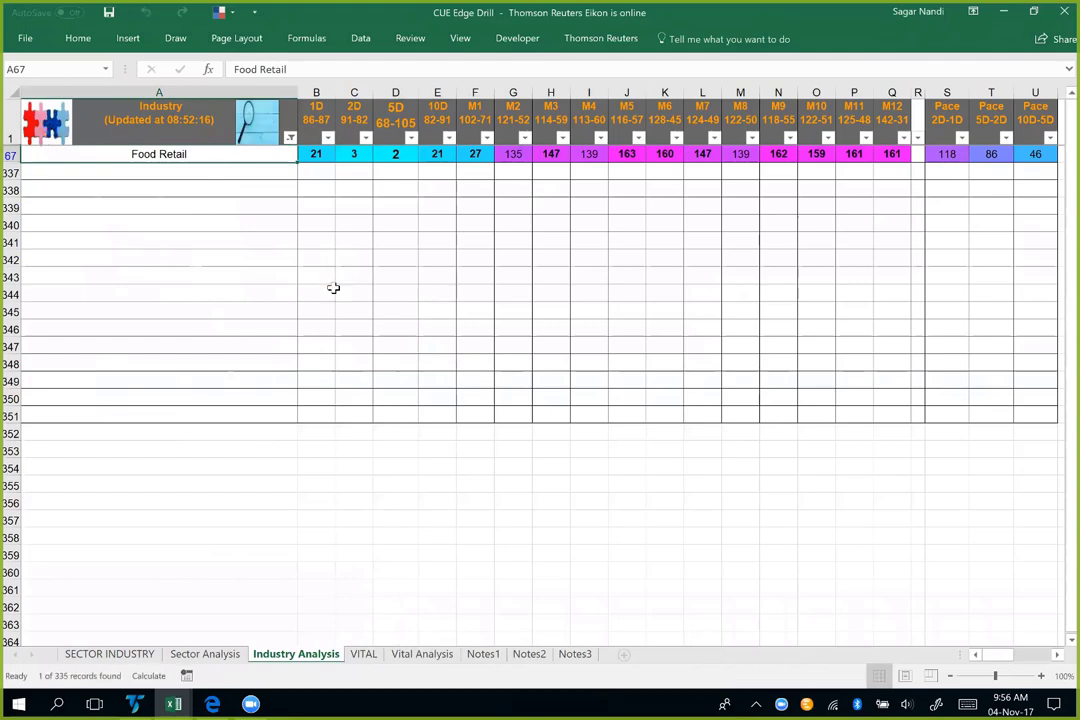
# Step: Load the Food Retail stocks on the VITAL sheet and check SFM.OQ's Relative Value and Short Squeeze scores
pyautogui.click(362, 653)
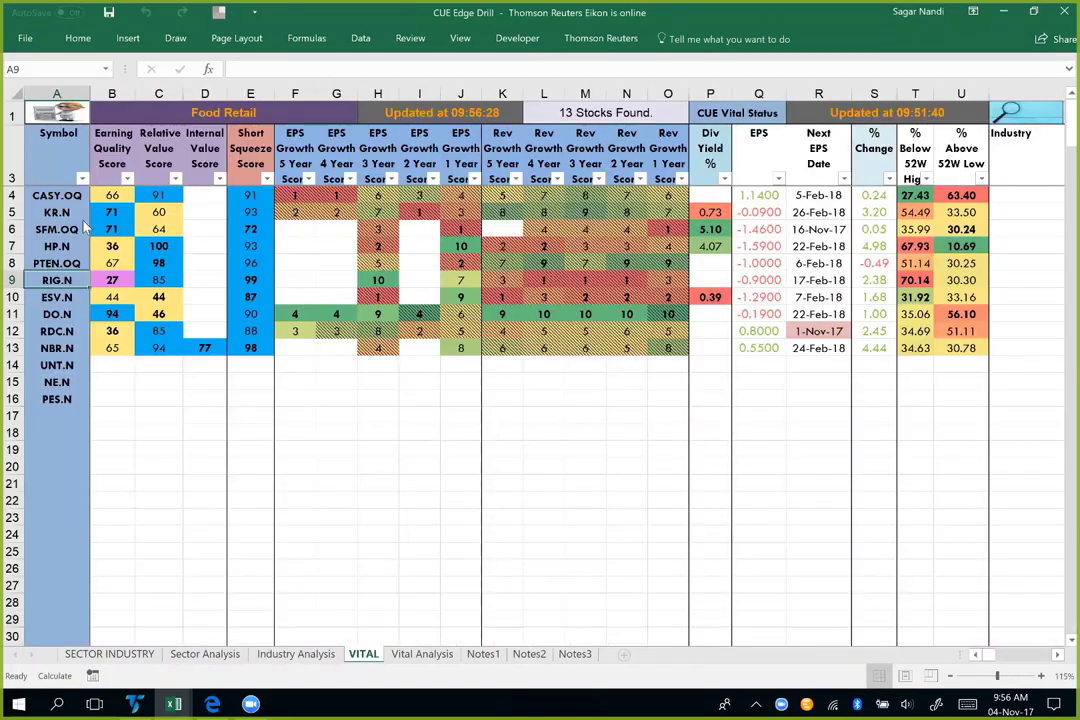
pyautogui.click(11, 229)
pyautogui.click(62, 113)
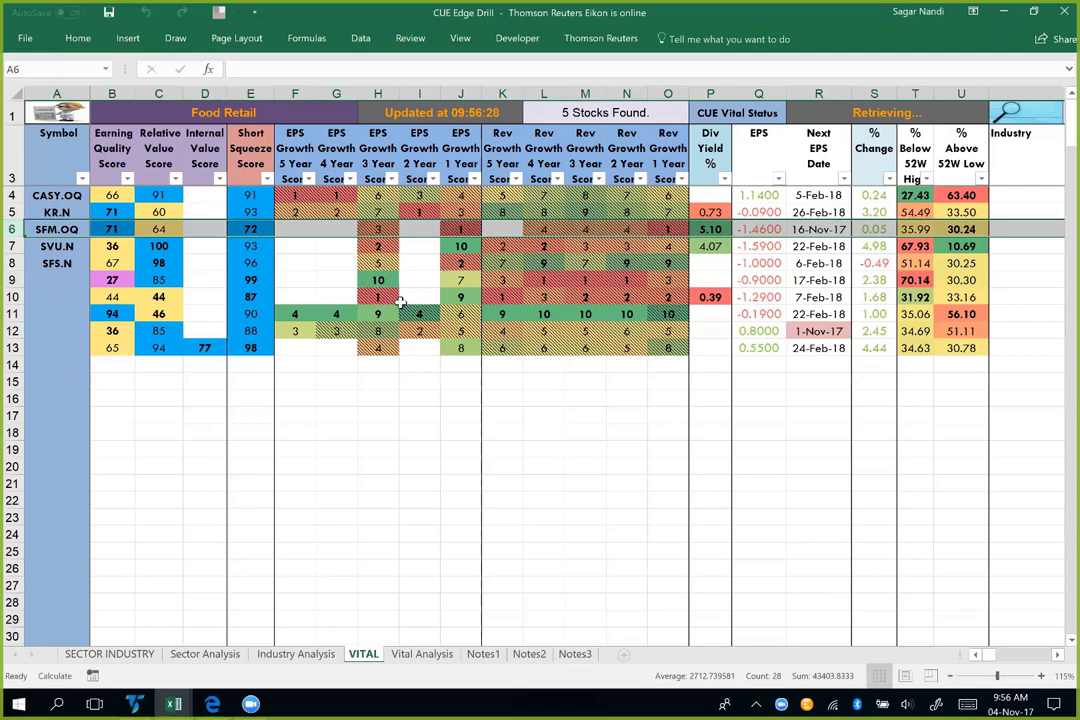
pyautogui.click(167, 231)
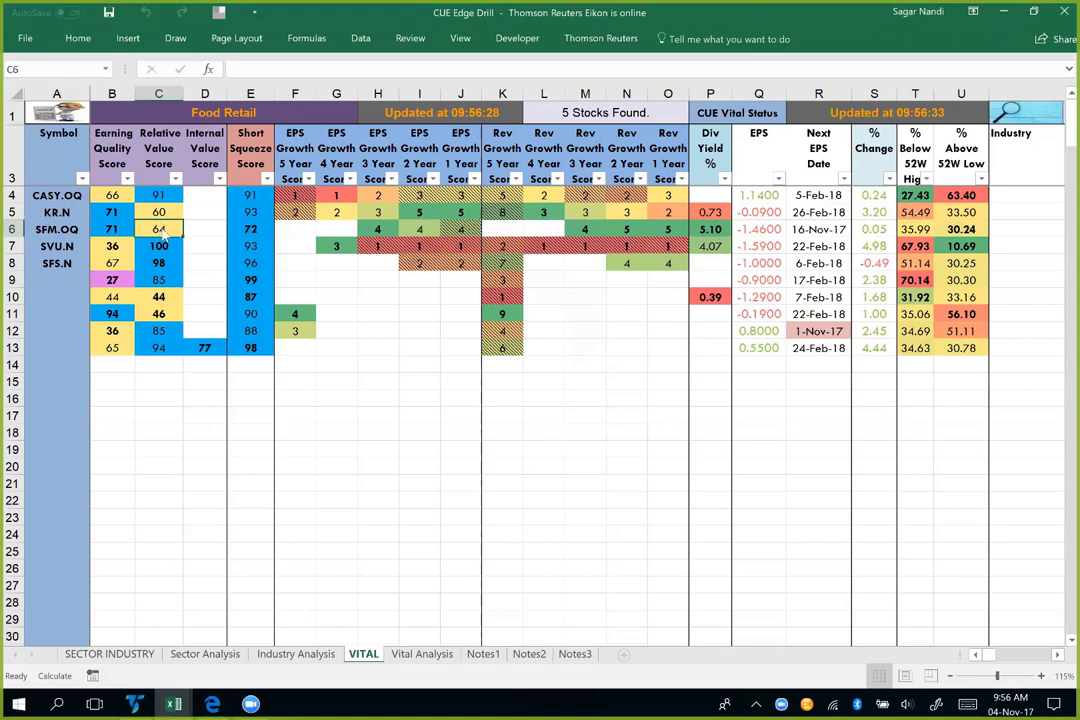
pyautogui.click(240, 230)
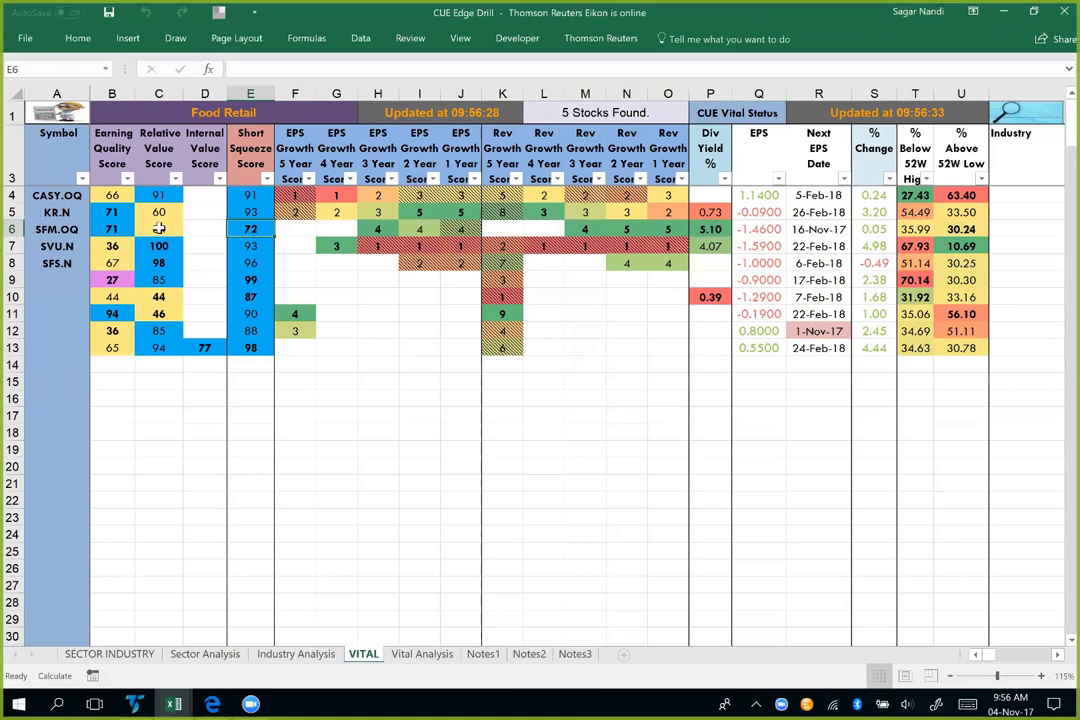
# Step: Open the Food Retail stocks on the Vital Analysis sheet and examine SFM.OQ's % Change 5 Day in the Performance section
pyautogui.click(1020, 116)
pyautogui.click(422, 655)
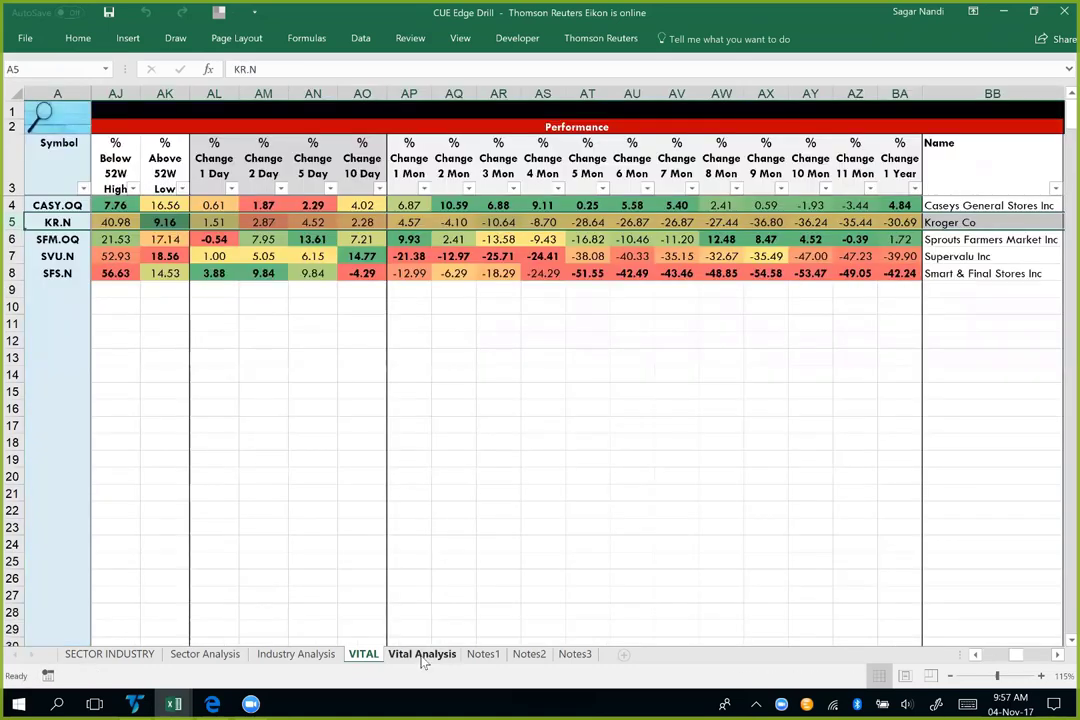
pyautogui.click(313, 94)
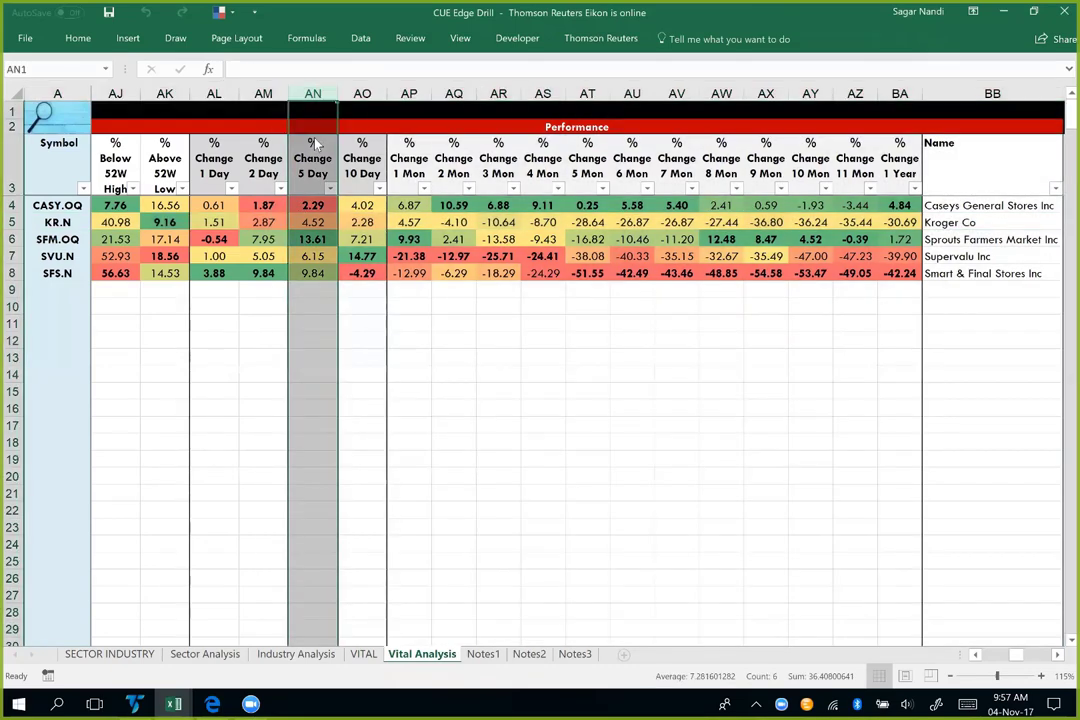
pyautogui.click(12, 239)
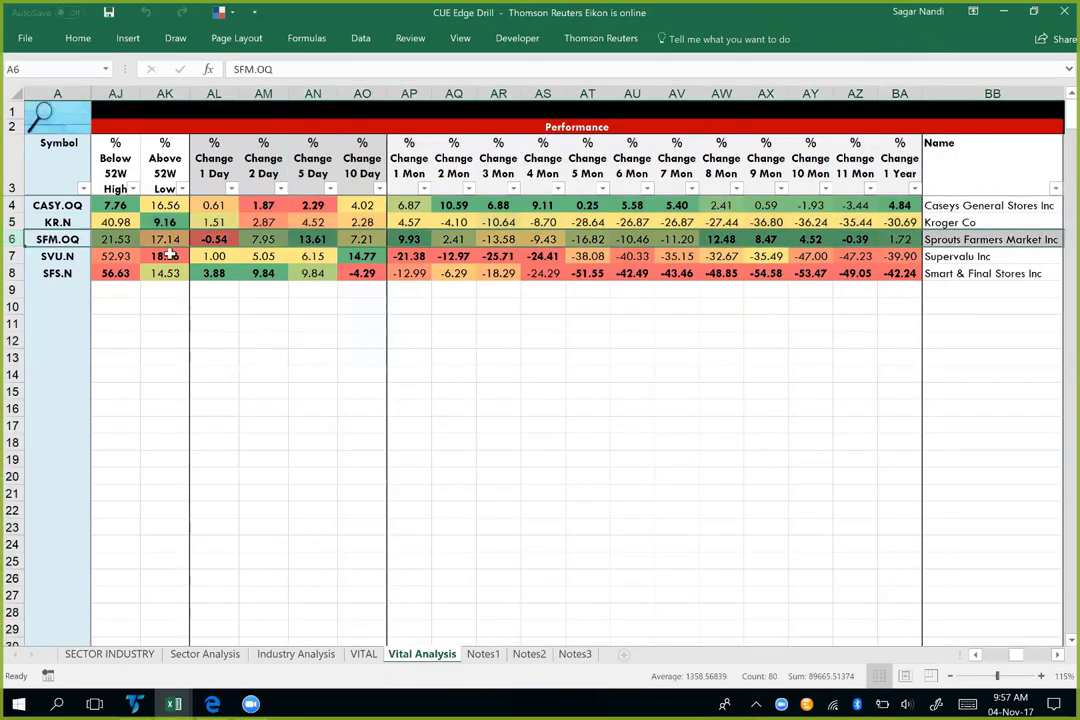
pyautogui.click(312, 240)
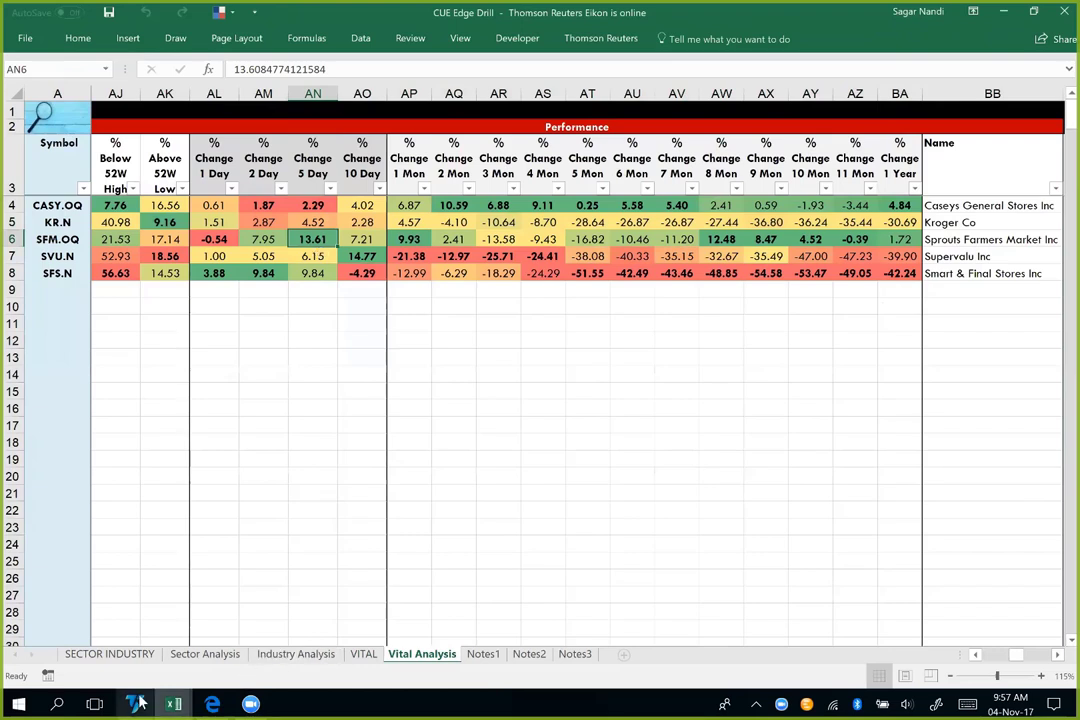
# Step: Switch to TradeStation and mark the October support level near 18.00 and the late-October candle low with arrows on the SFM daily chart
pyautogui.moveTo(140, 704)
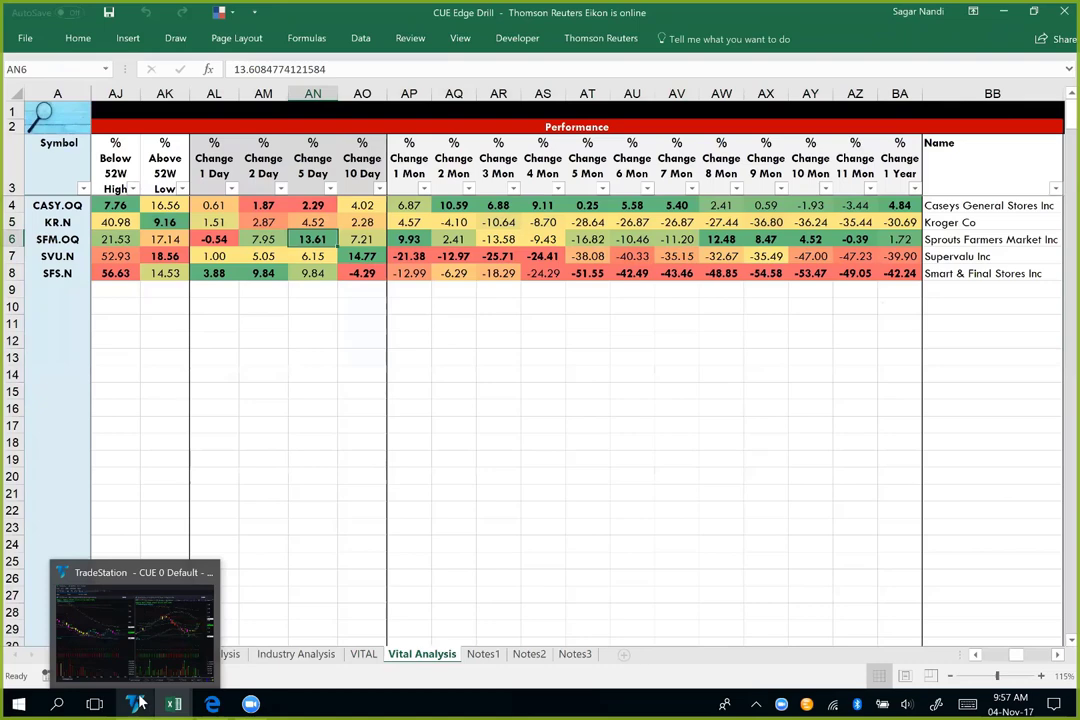
pyautogui.click(140, 704)
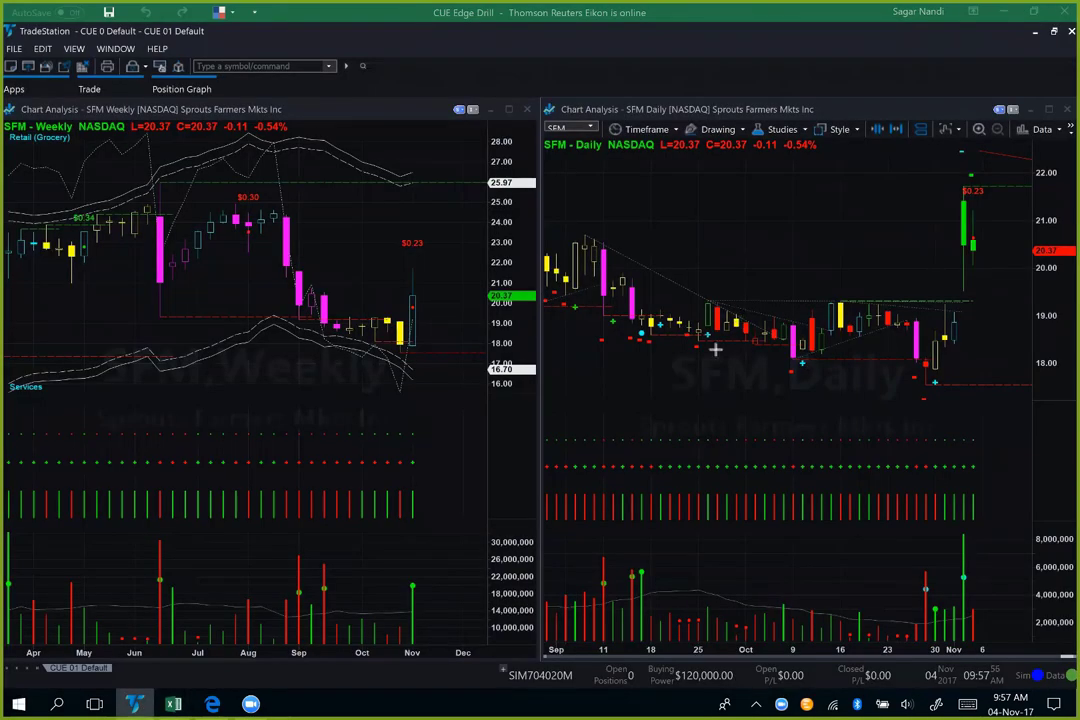
pyautogui.moveTo(795, 362); pyautogui.dragTo(923, 365)
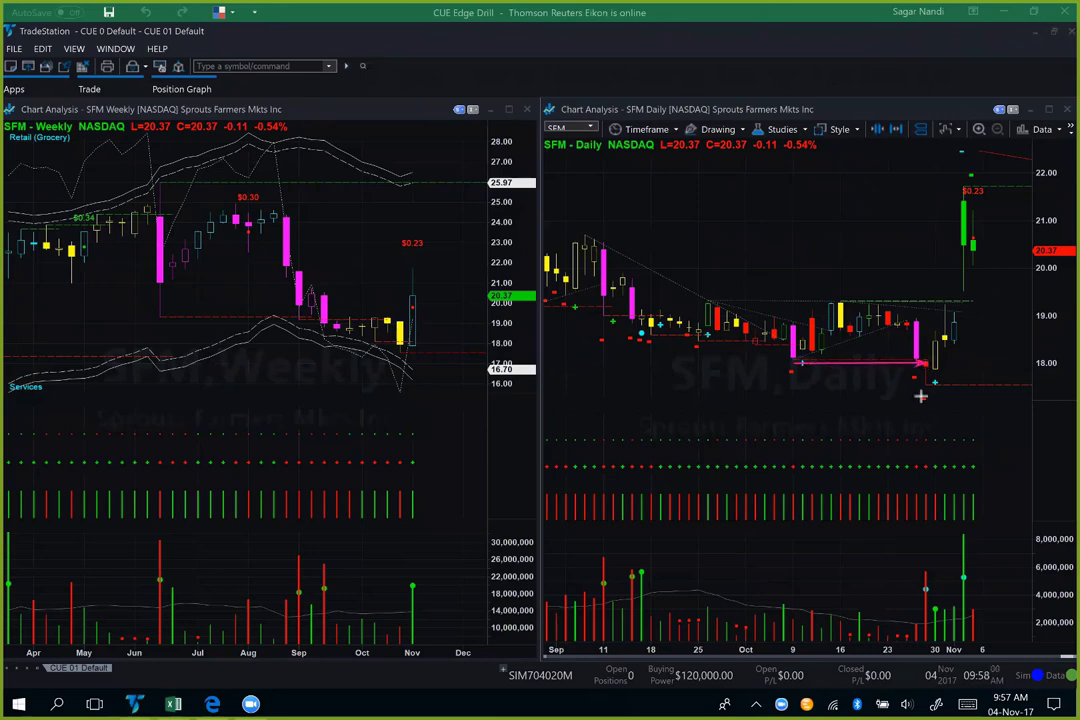
pyautogui.moveTo(884, 399); pyautogui.dragTo(922, 382)
pyautogui.moveTo(1000, 421); pyautogui.dragTo(926, 384)
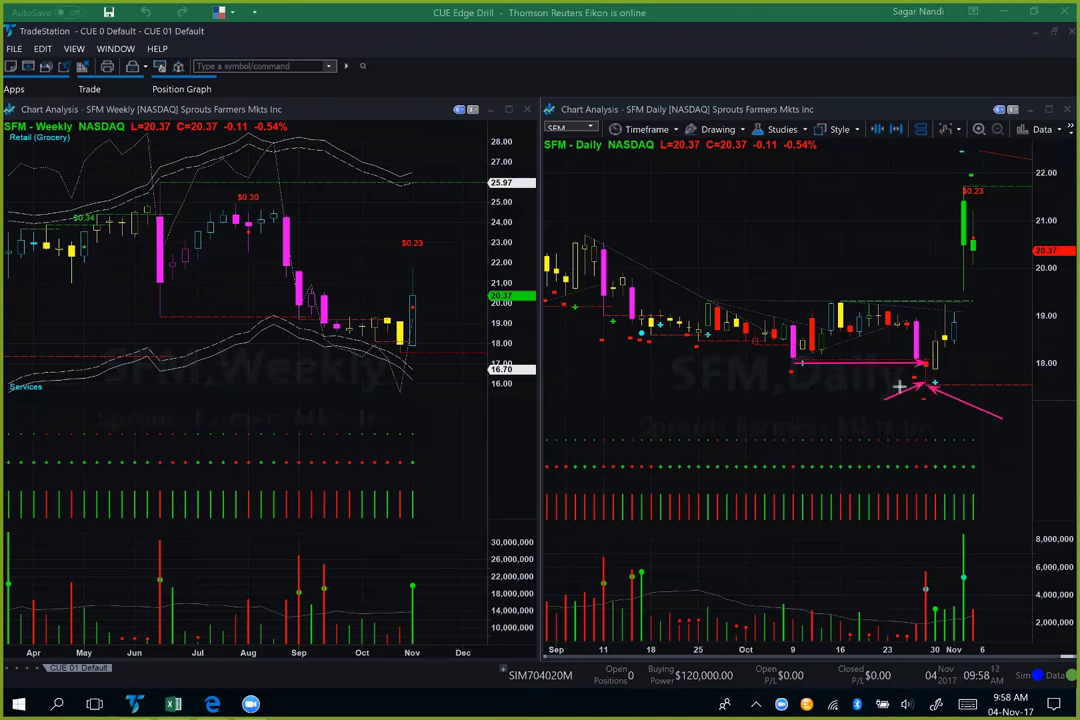
pyautogui.moveTo(899, 386); pyautogui.dragTo(918, 382)
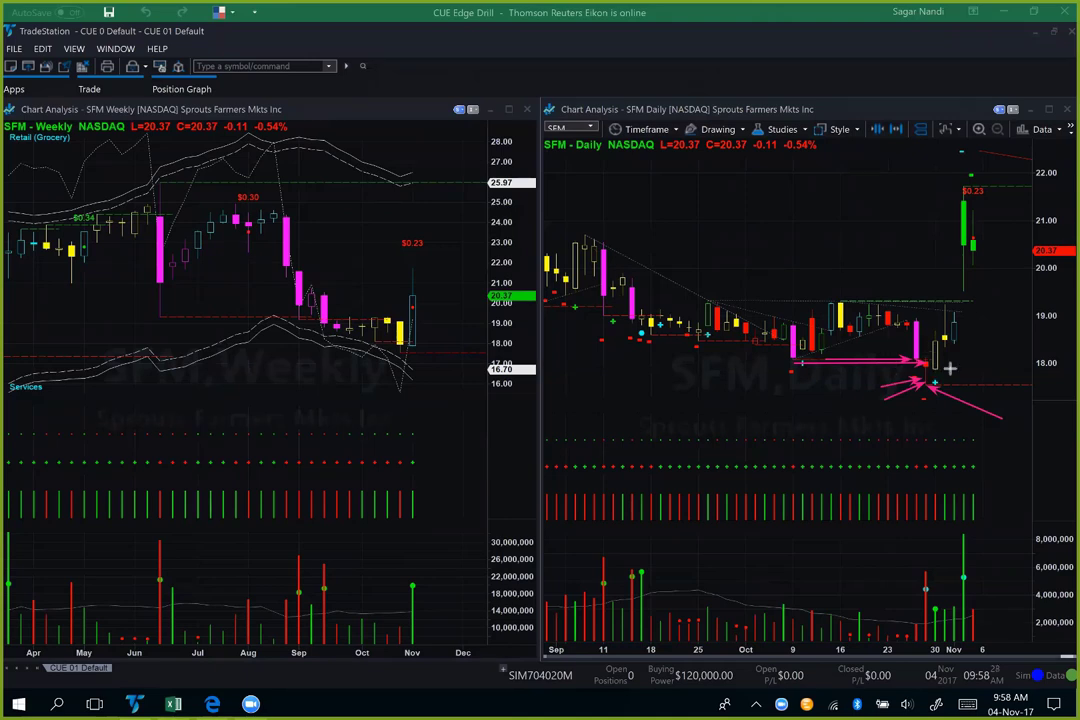
# Step: Point arrows at the 30 October candle and the signal marker beneath it on the SFM daily chart
pyautogui.moveTo(1034, 408); pyautogui.dragTo(942, 370)
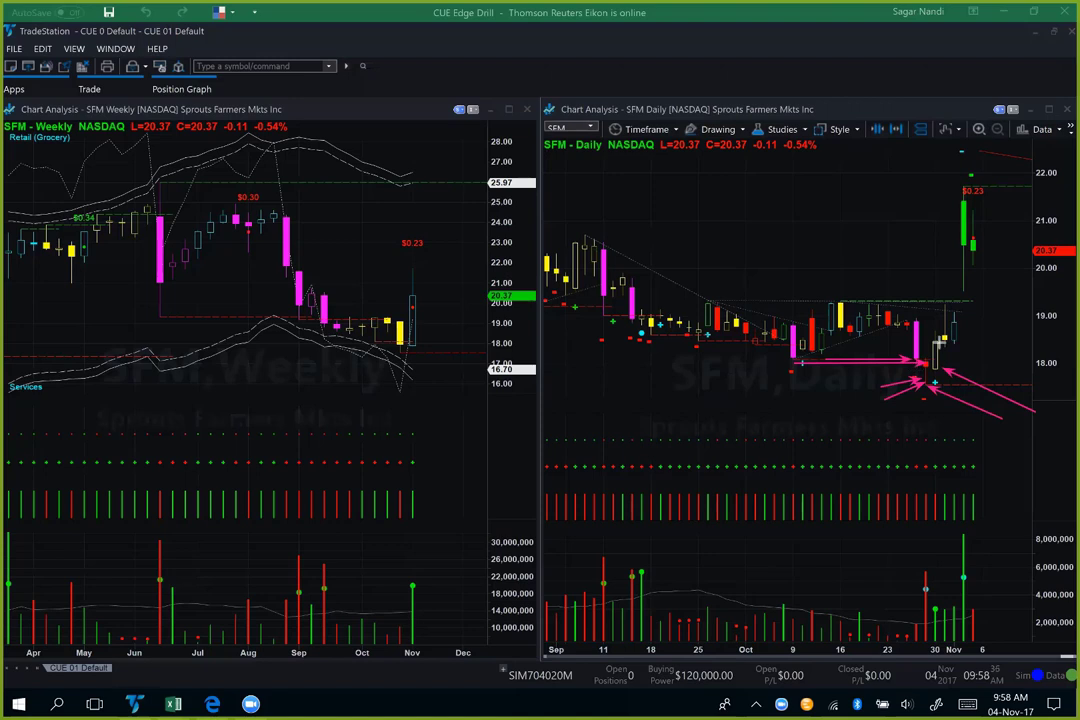
pyautogui.moveTo(923, 410); pyautogui.dragTo(959, 364)
pyautogui.moveTo(872, 427); pyautogui.dragTo(935, 392)
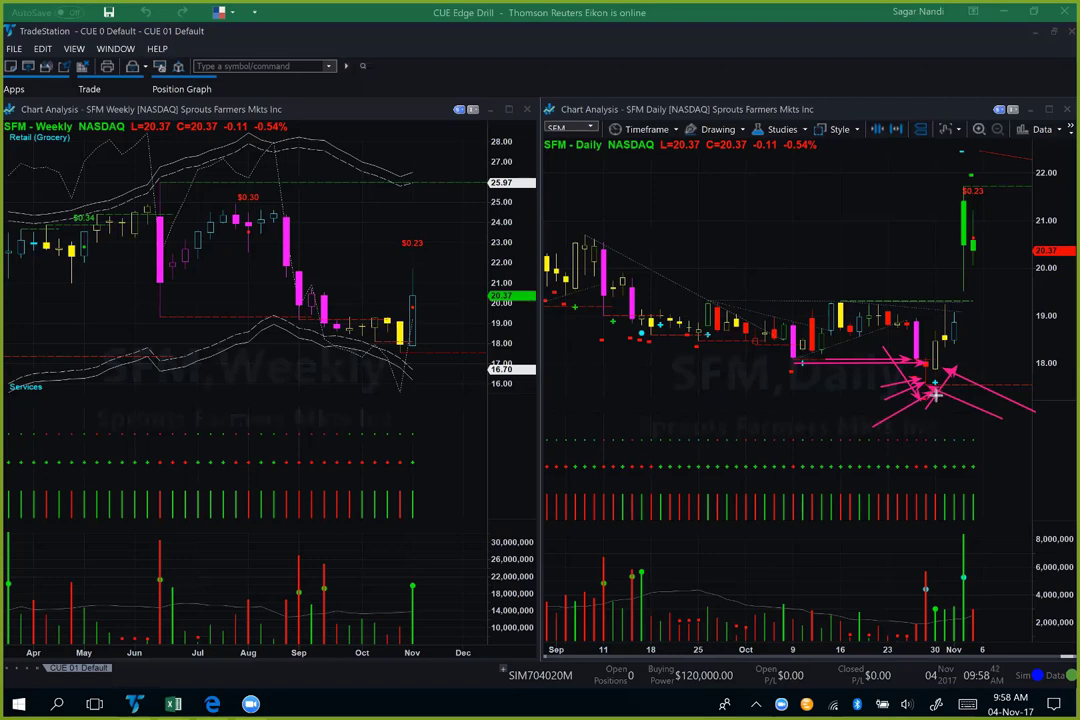
# Step: Draw arrows linking the late-October SFM daily candles to their volume bars, and point to the recent low on the weekly chart
pyautogui.moveTo(930, 398); pyautogui.dragTo(928, 543)
pyautogui.moveTo(937, 408); pyautogui.dragTo(934, 602)
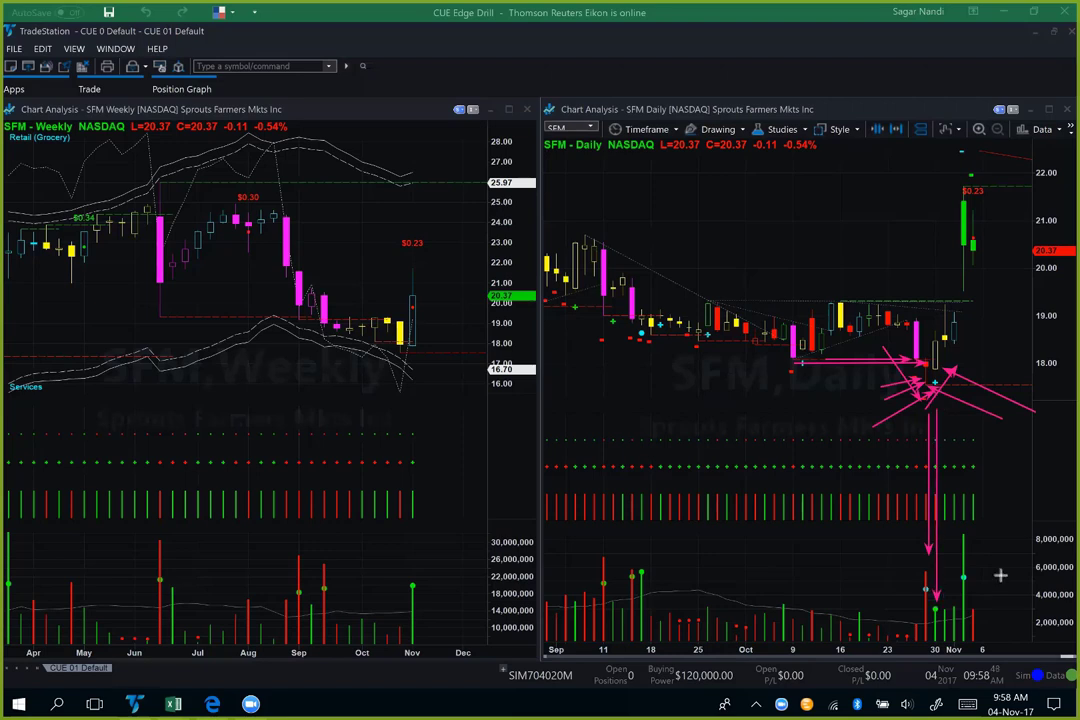
pyautogui.moveTo(904, 546); pyautogui.dragTo(937, 598)
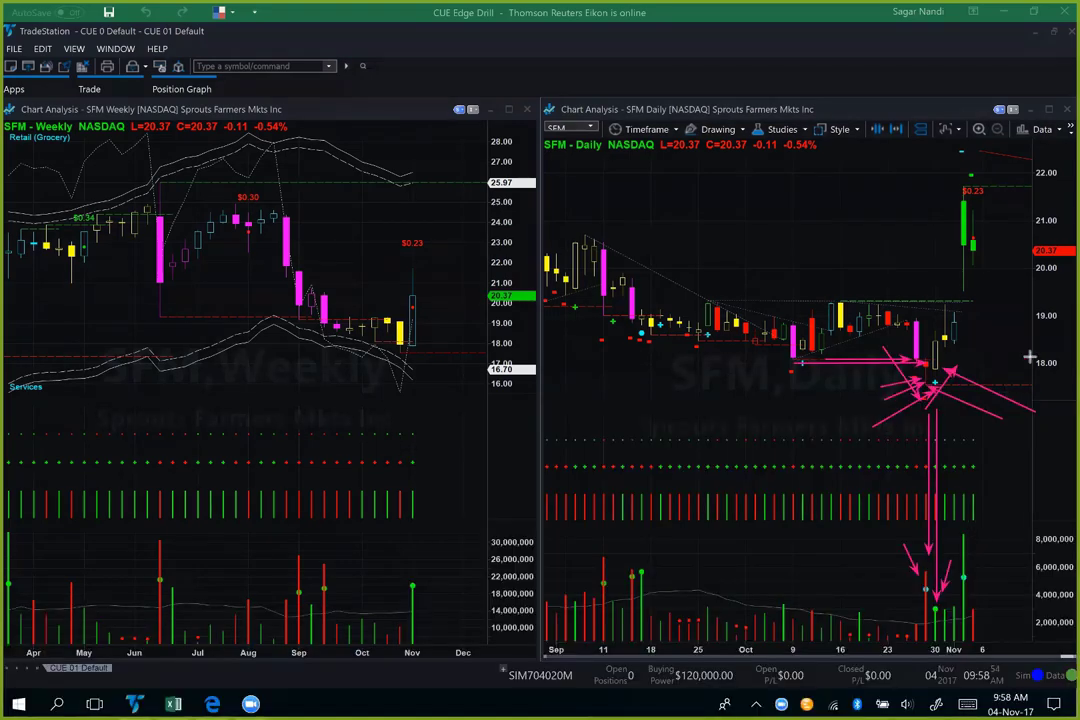
pyautogui.moveTo(462, 393); pyautogui.dragTo(407, 352)
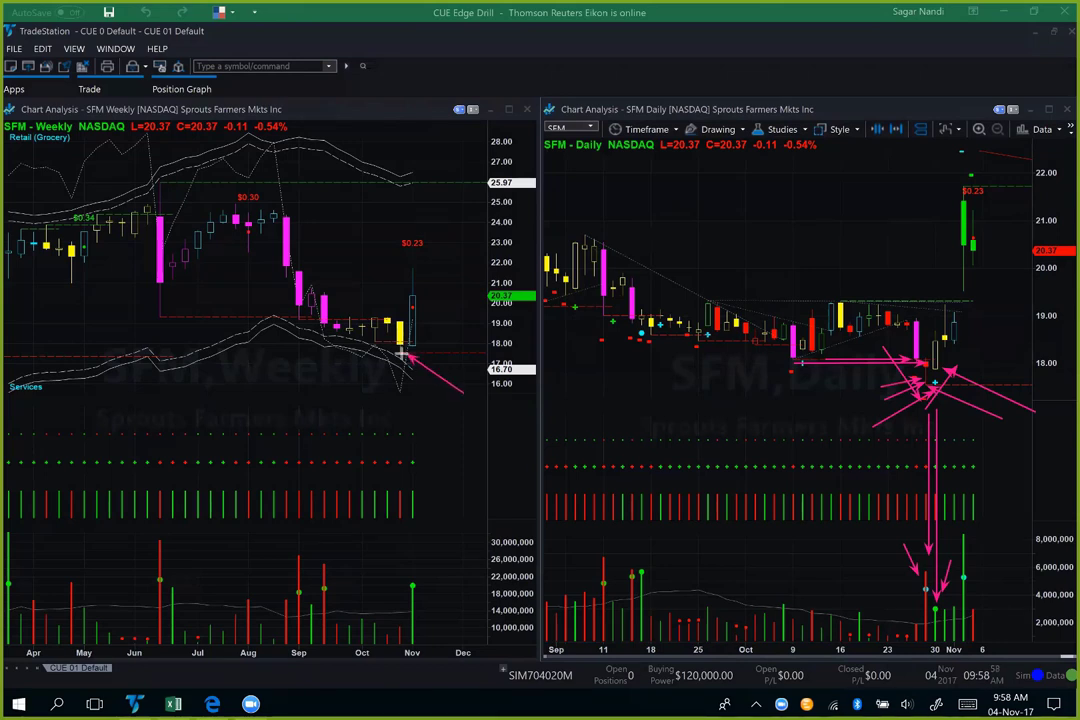
# Step: Point arrows at the 30 October candle and early-November gap-up high on the SFM daily chart, and clear the annotations before returning to the browser
pyautogui.moveTo(1056, 371); pyautogui.dragTo(940, 356)
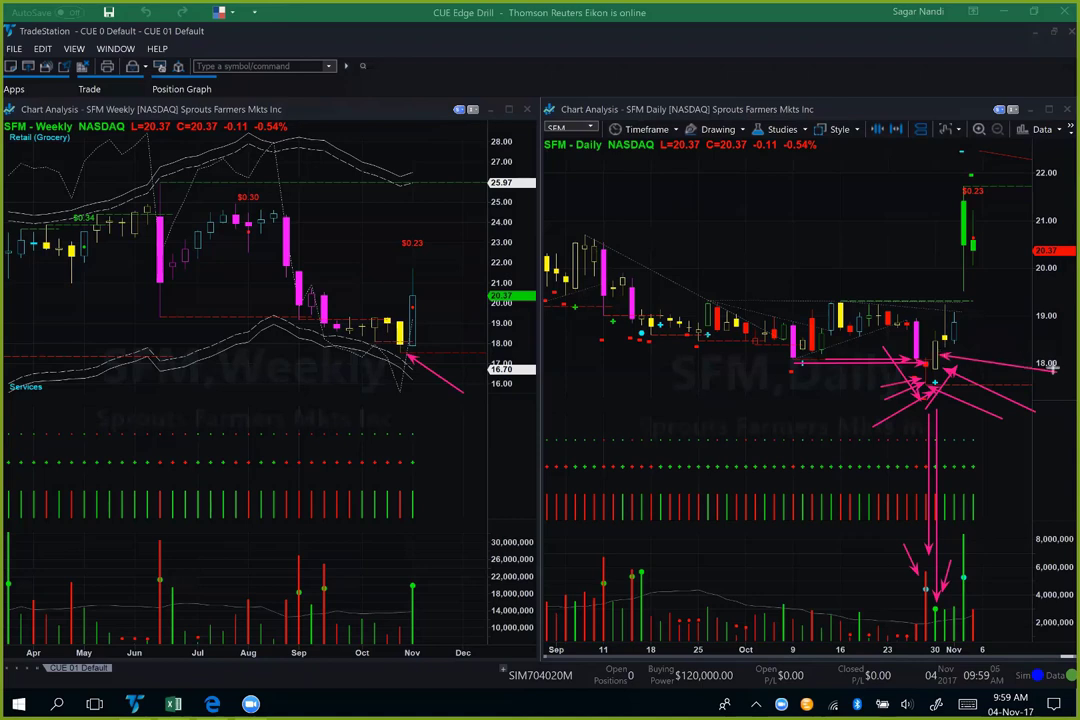
pyautogui.moveTo(896, 172); pyautogui.dragTo(964, 189)
pyautogui.moveTo(928, 315); pyautogui.dragTo(962, 204)
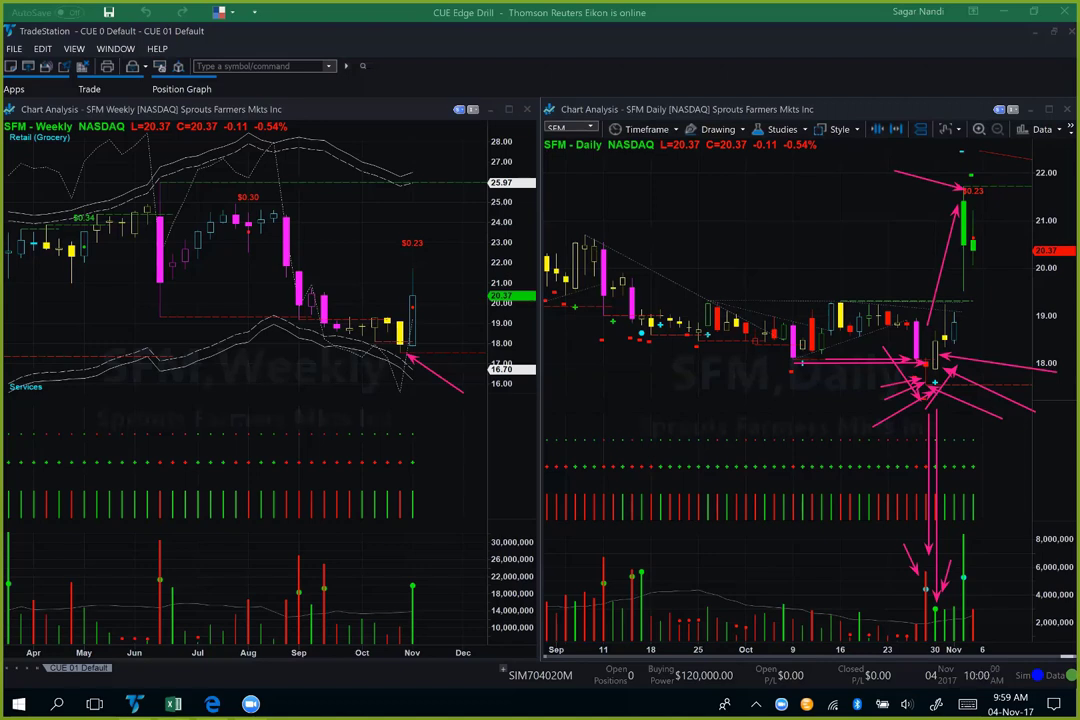
pyautogui.press('Escape')
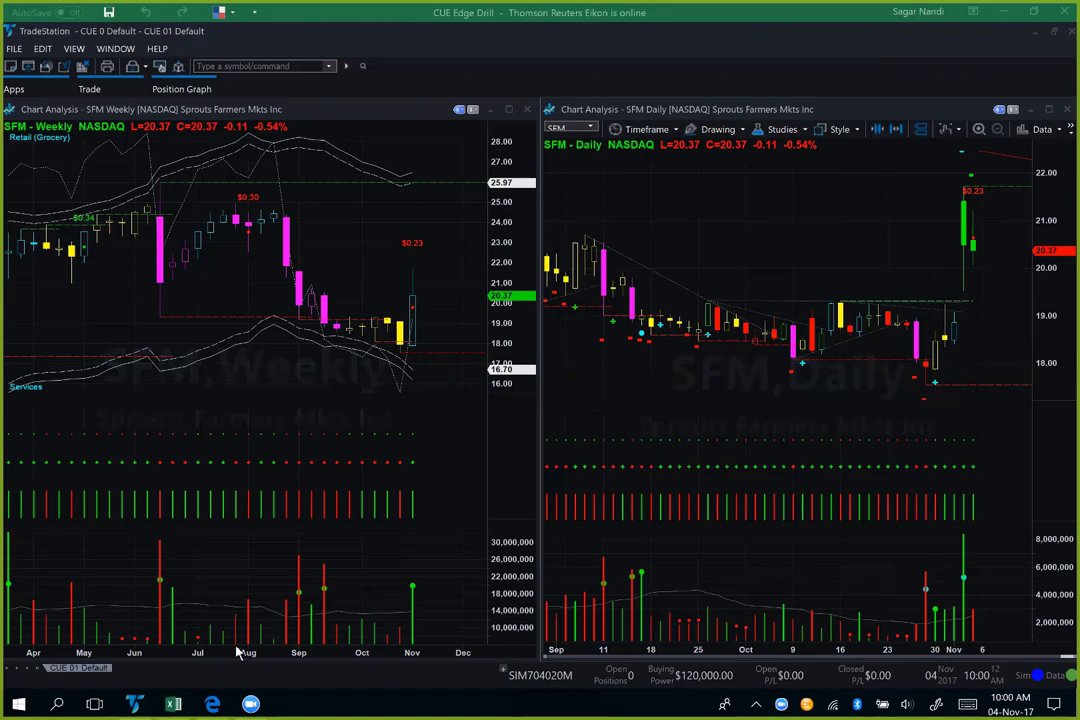
pyautogui.hotkey('alt', 'Tab')
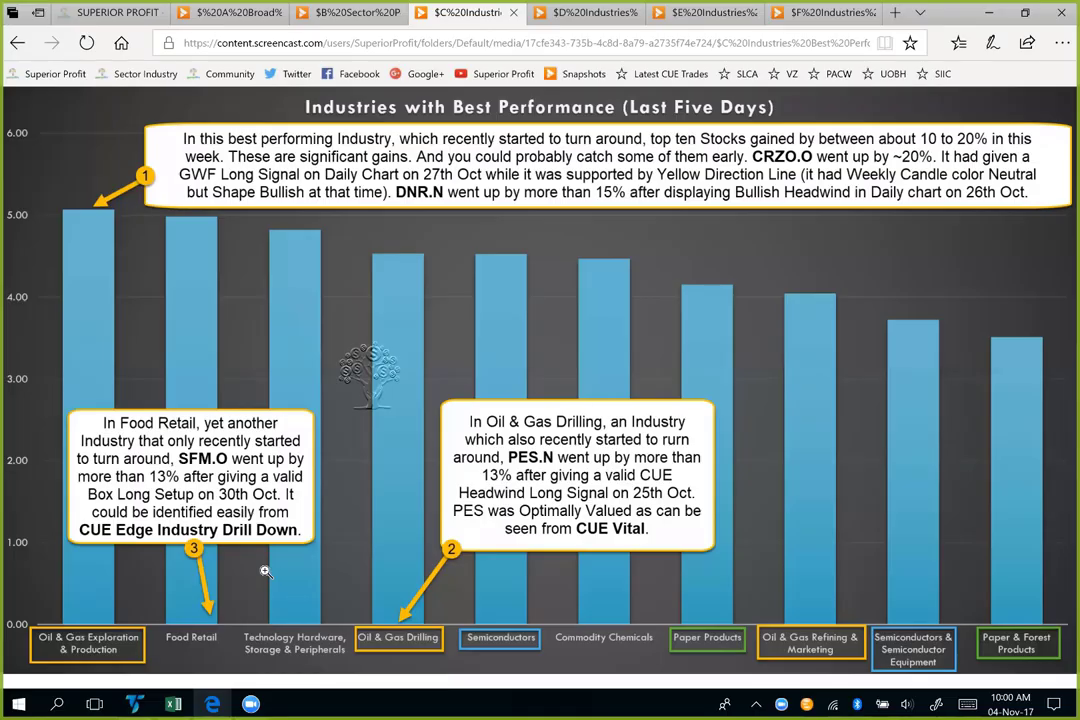
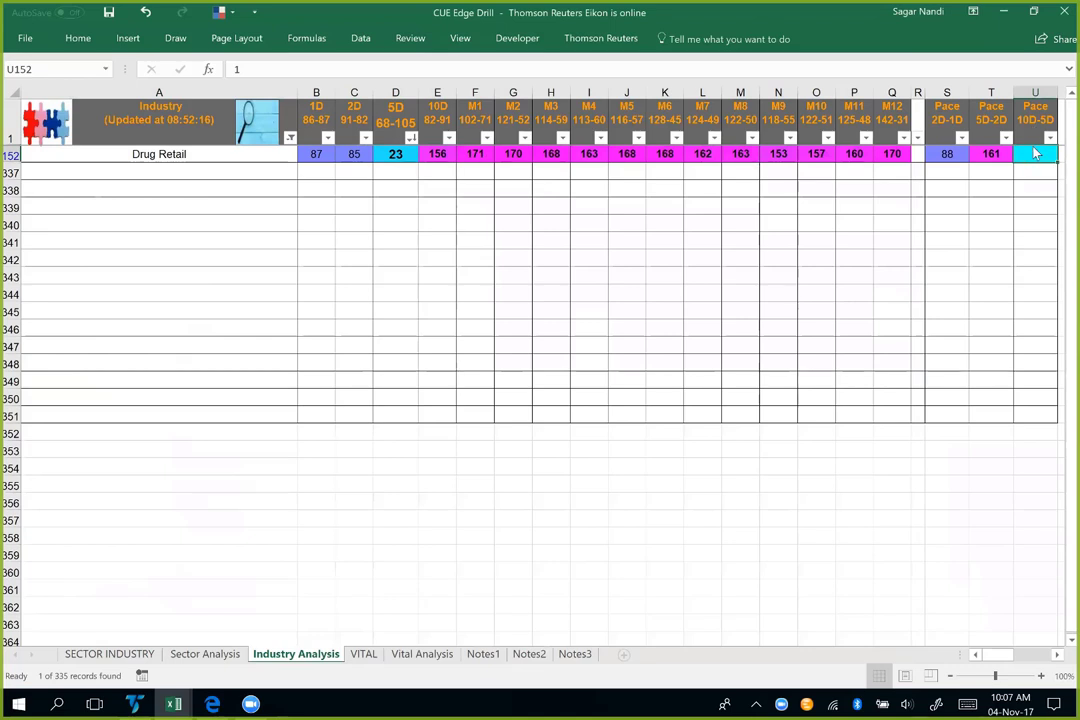
# Step: Open the Drug Retail stocks on the VITAL sheet and examine the earning quality and value scores of CVS.N, WBA.OQ and RAD.N
pyautogui.click(148, 154)
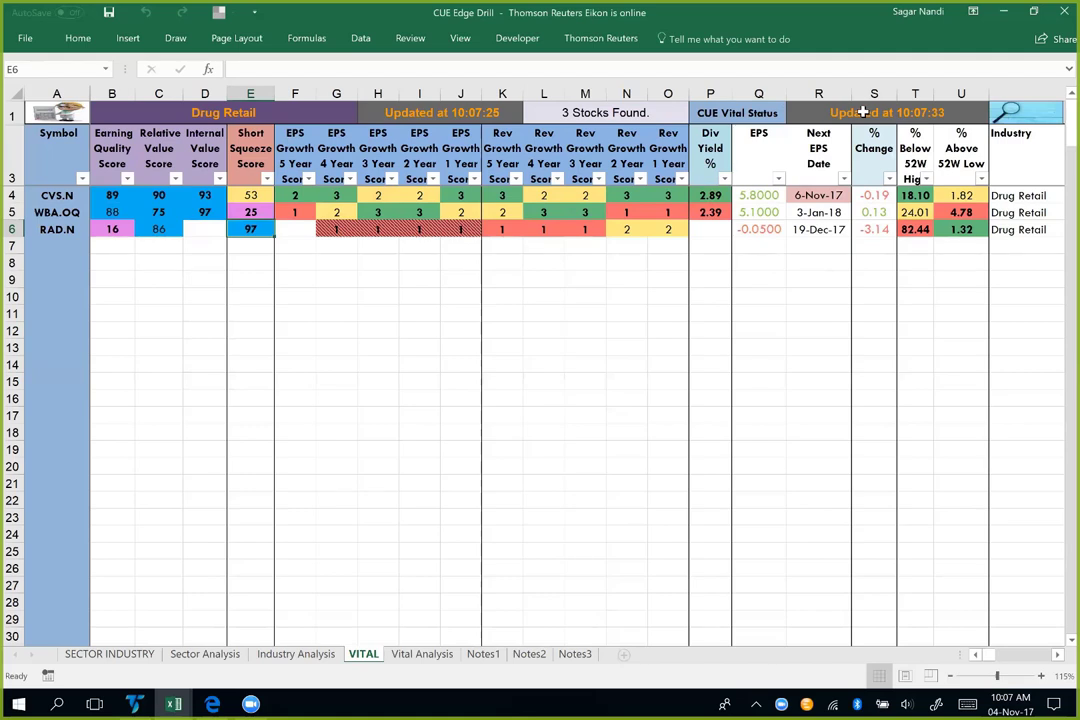
pyautogui.moveTo(12, 196); pyautogui.dragTo(12, 206)
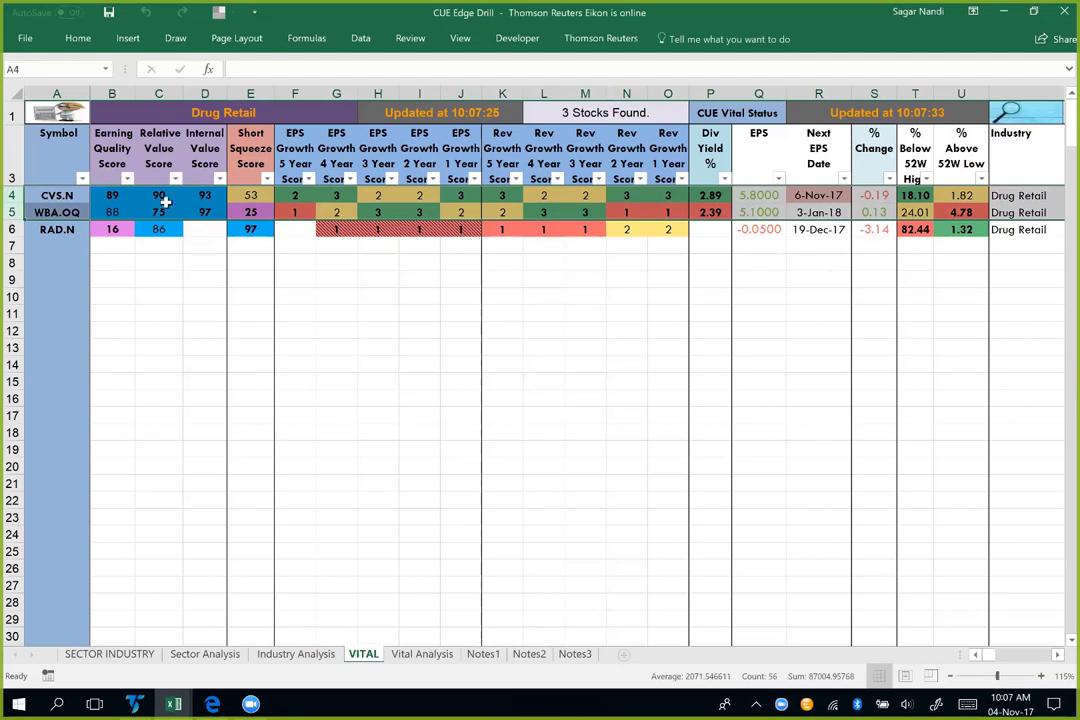
pyautogui.moveTo(160, 196); pyautogui.dragTo(199, 210)
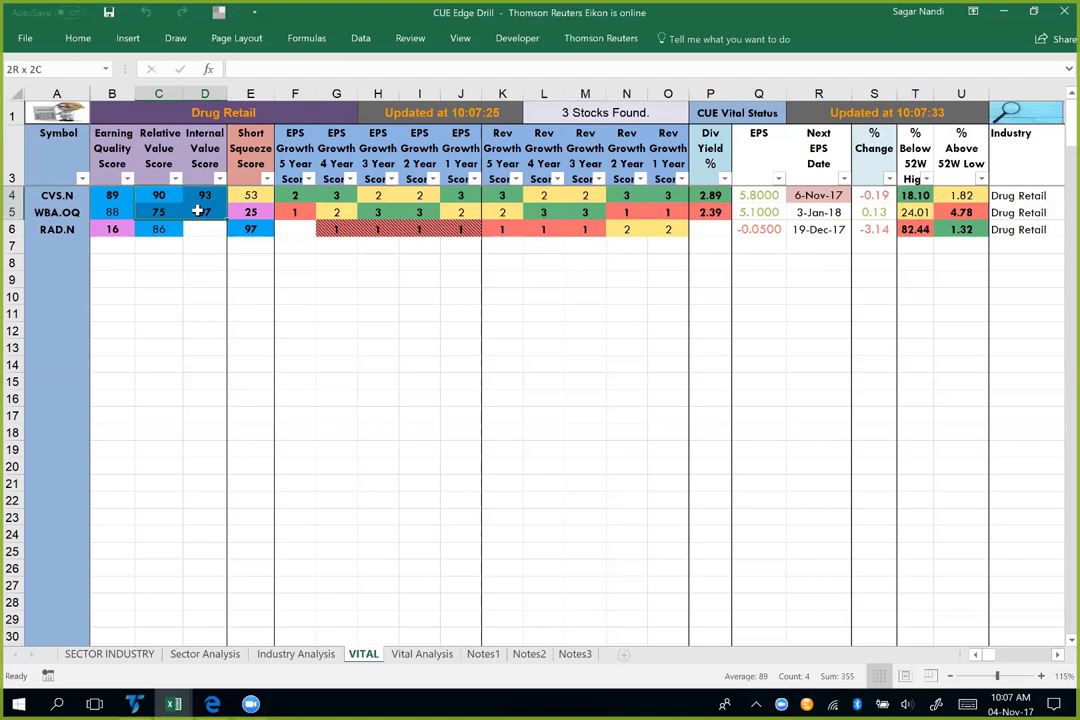
pyautogui.click(111, 195)
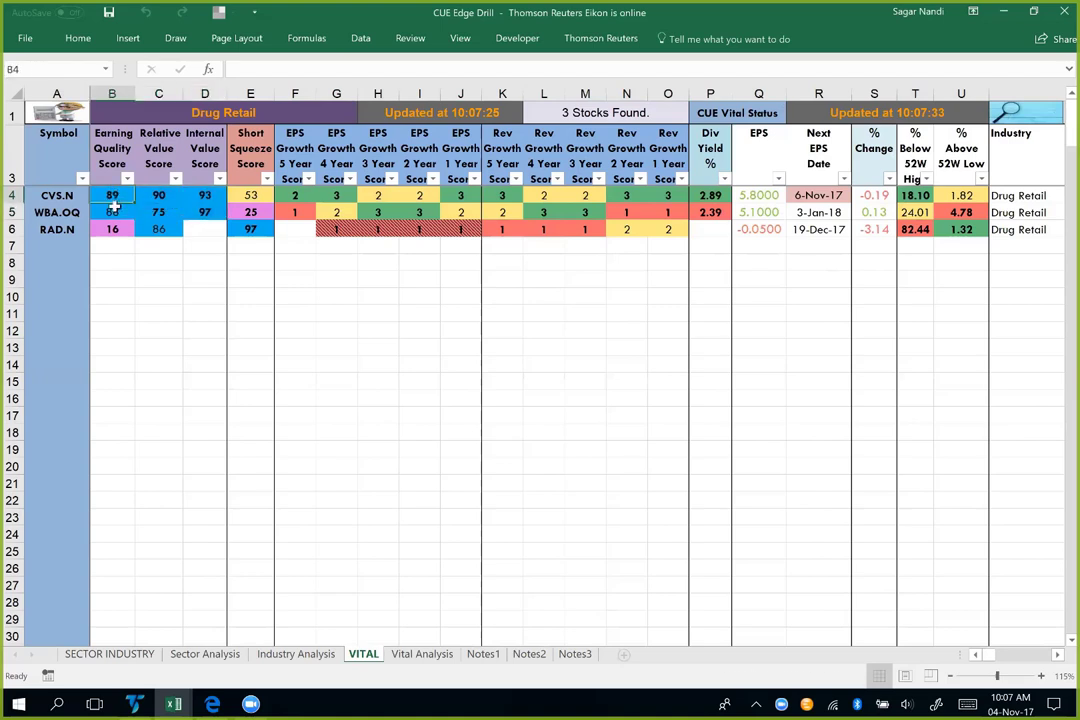
pyautogui.moveTo(114, 206); pyautogui.dragTo(113, 212)
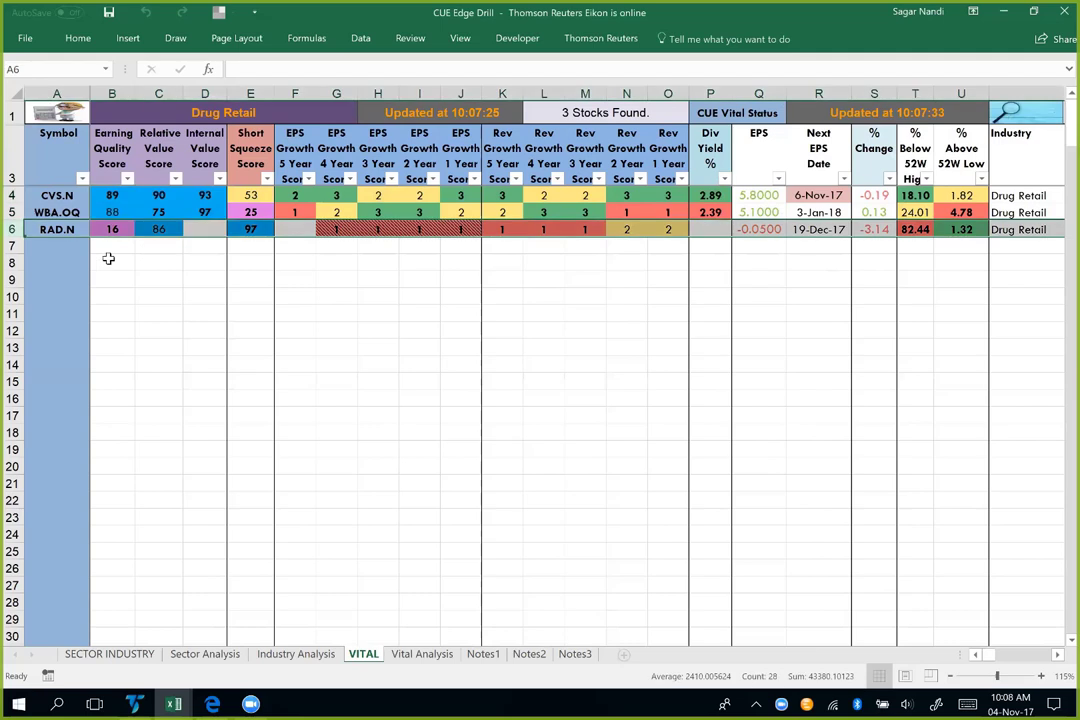
pyautogui.click(126, 229)
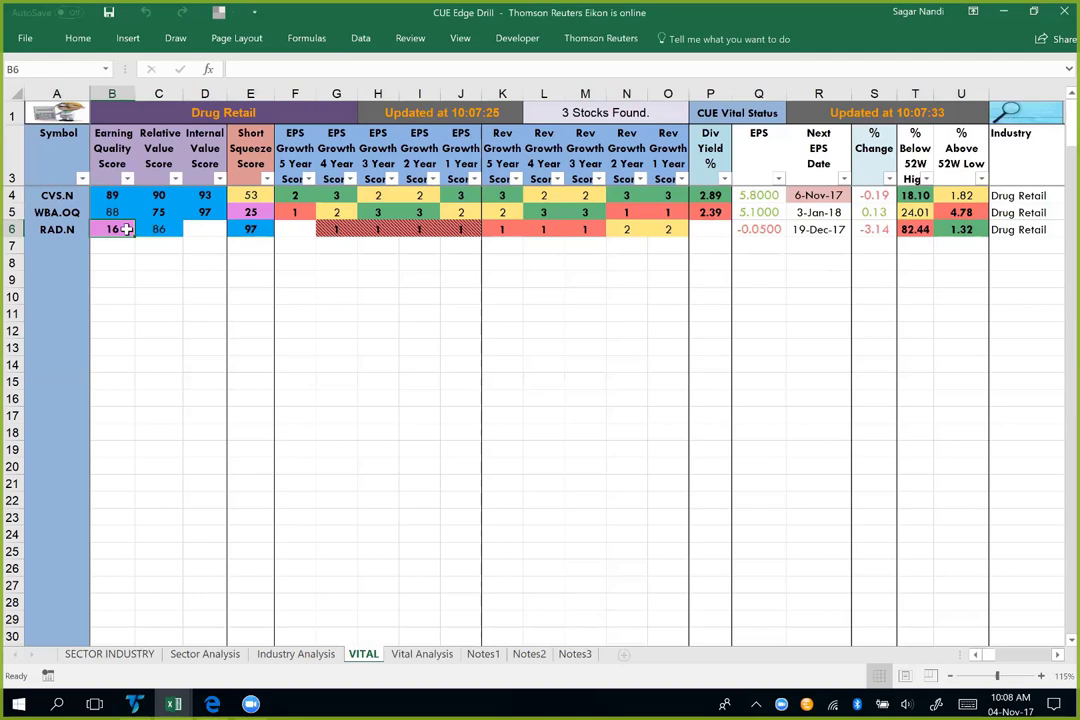
pyautogui.click(193, 231)
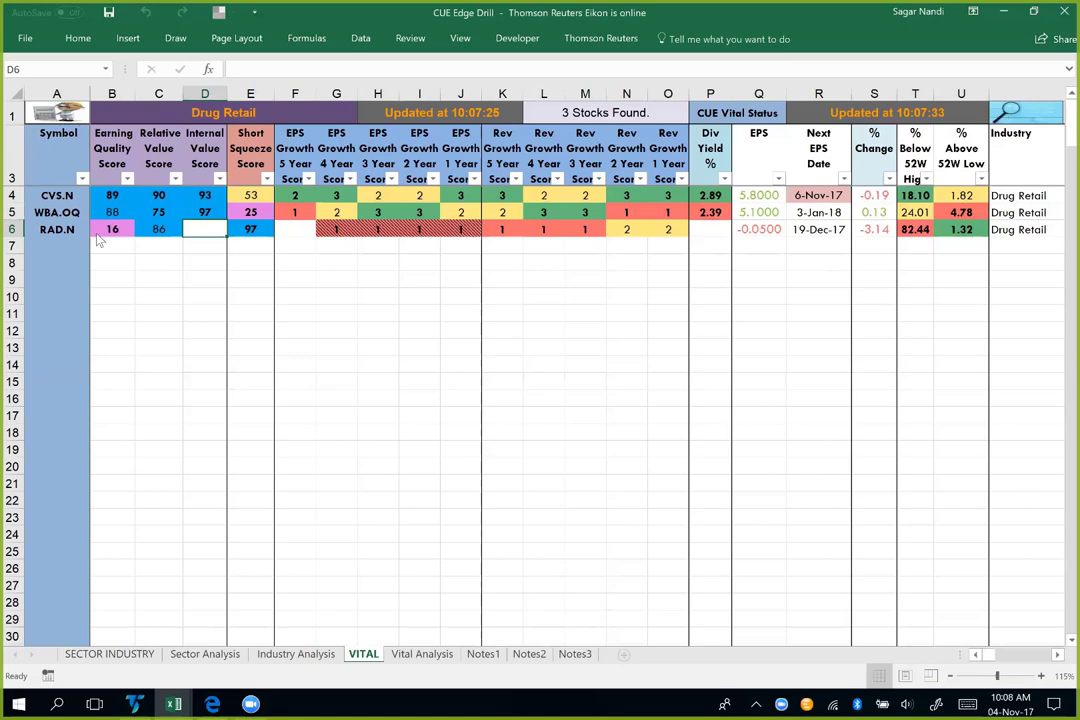
# Step: Open the Vital Analysis sheet and move from the Performance section to the Growth section for the Drug Retail stocks
pyautogui.click(400, 654)
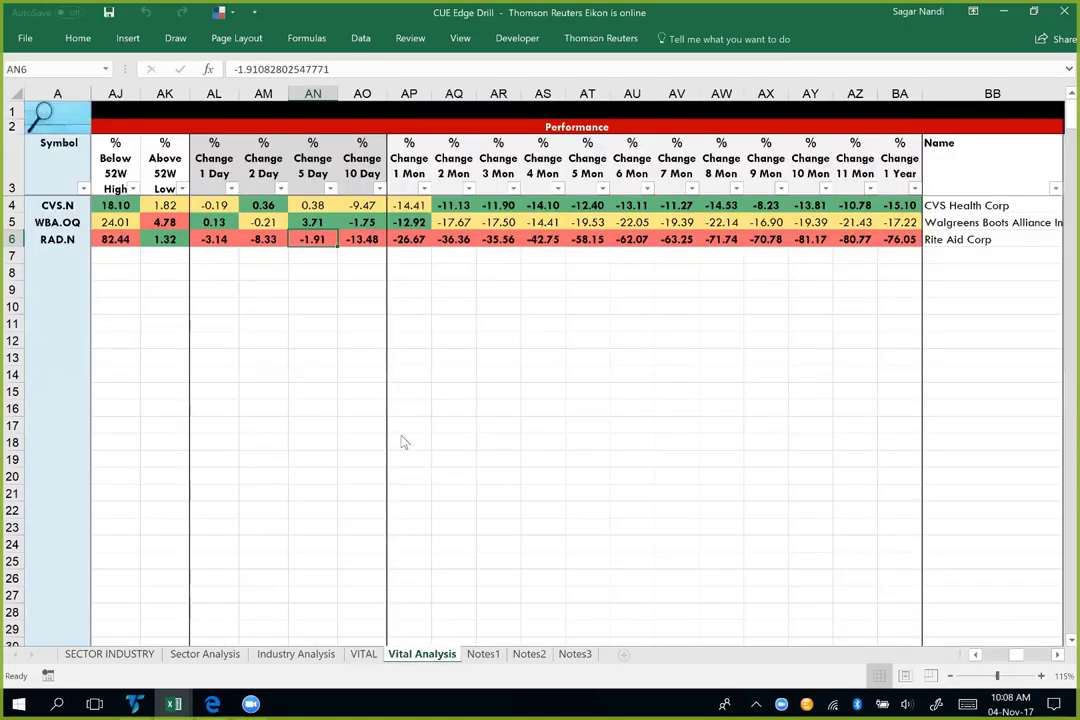
pyautogui.press('Up')
pyautogui.press('Up')
pyautogui.press('Up')
pyautogui.press('Up')
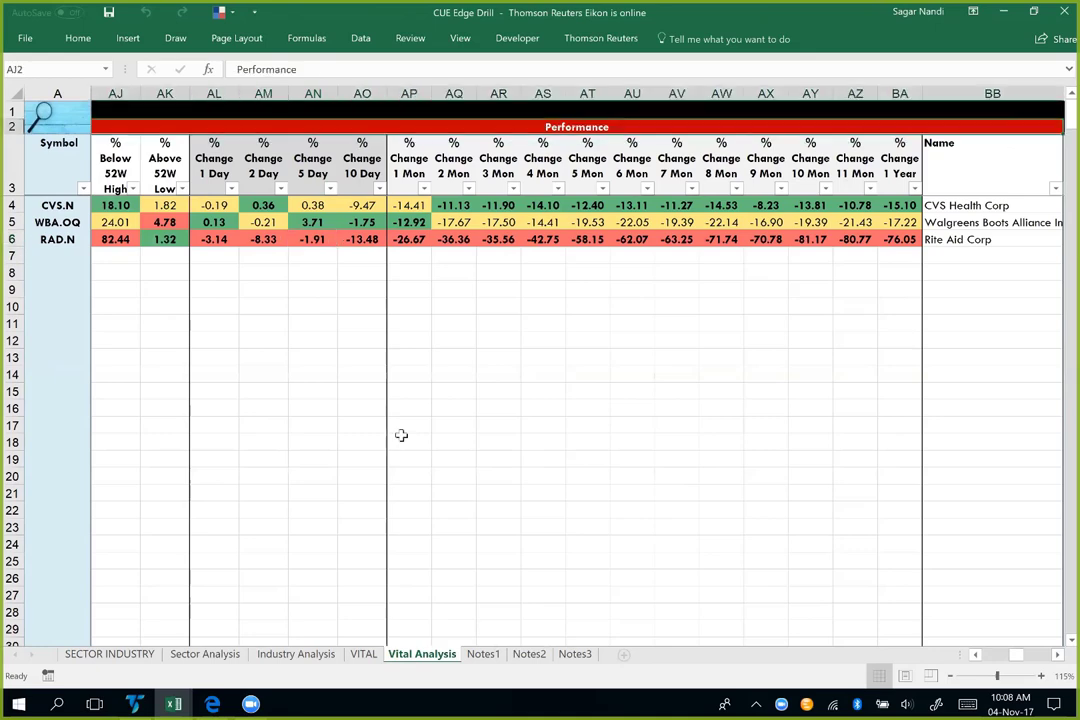
pyautogui.press('Right')
pyautogui.press('Right')
pyautogui.press('Right')
pyautogui.press('Right')
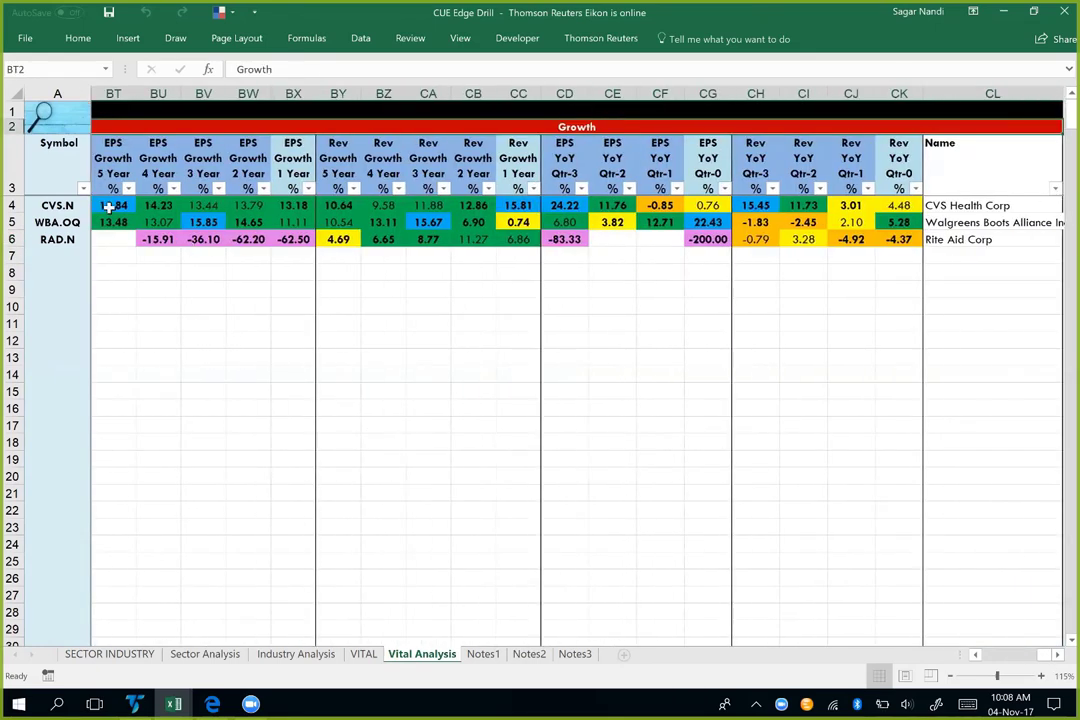
# Step: Examine the one- to five-year EPS and revenue growth figures for CVS.N and WBA.OQ
pyautogui.moveTo(113, 205); pyautogui.dragTo(300, 224)
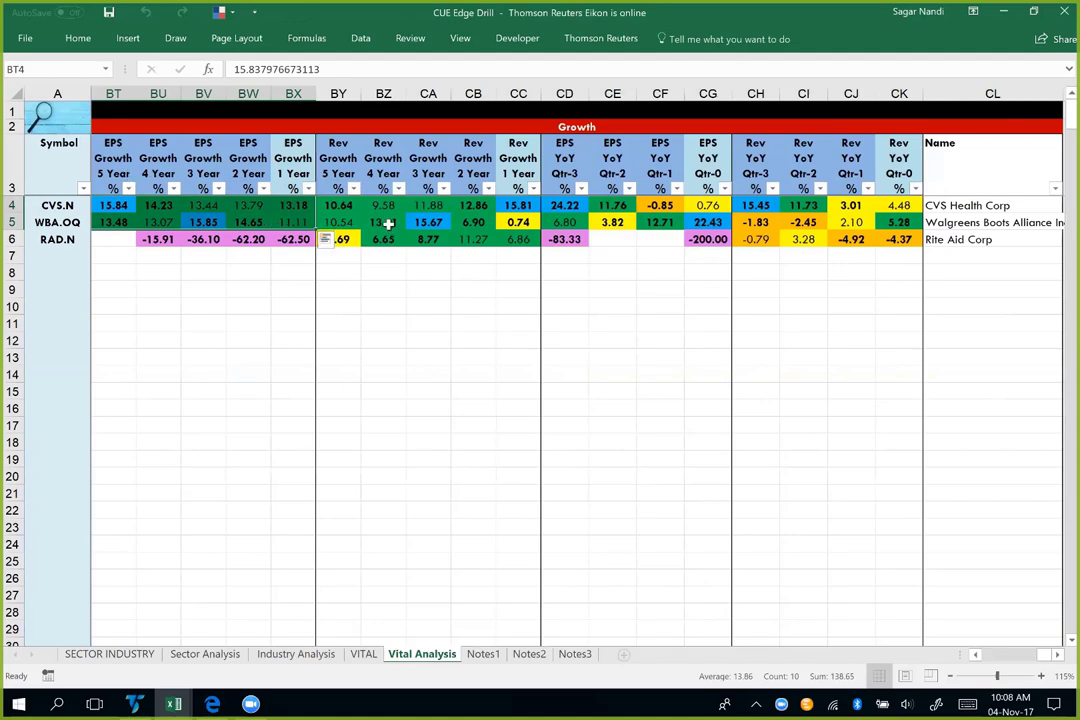
pyautogui.moveTo(338, 205); pyautogui.dragTo(518, 222)
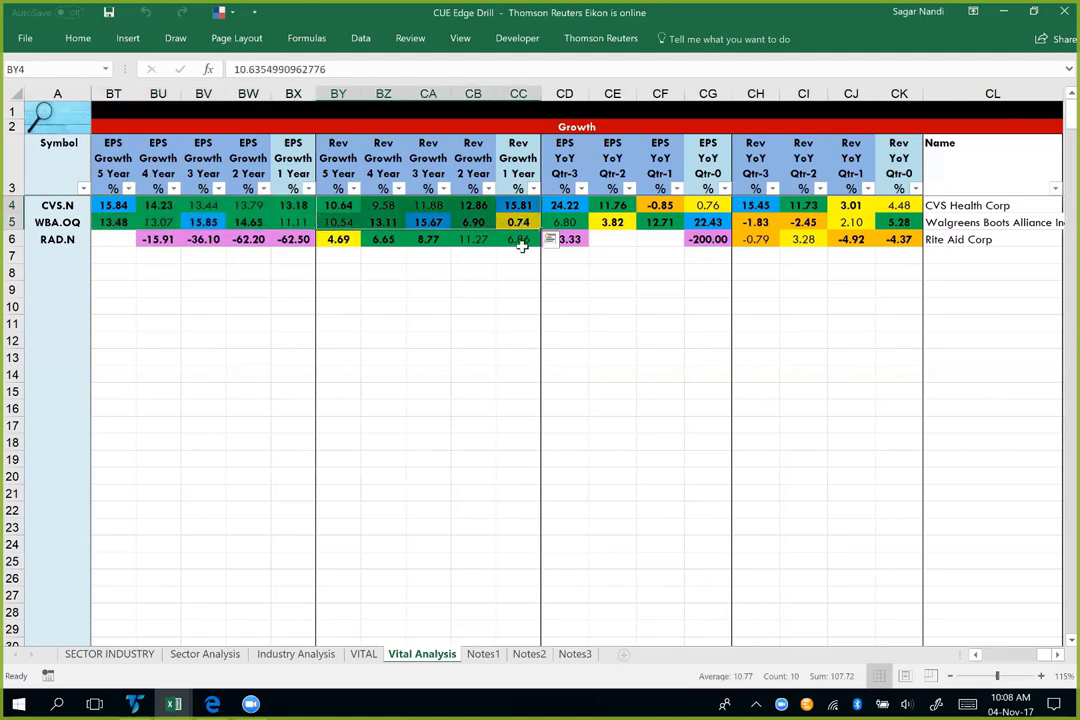
pyautogui.click(514, 205)
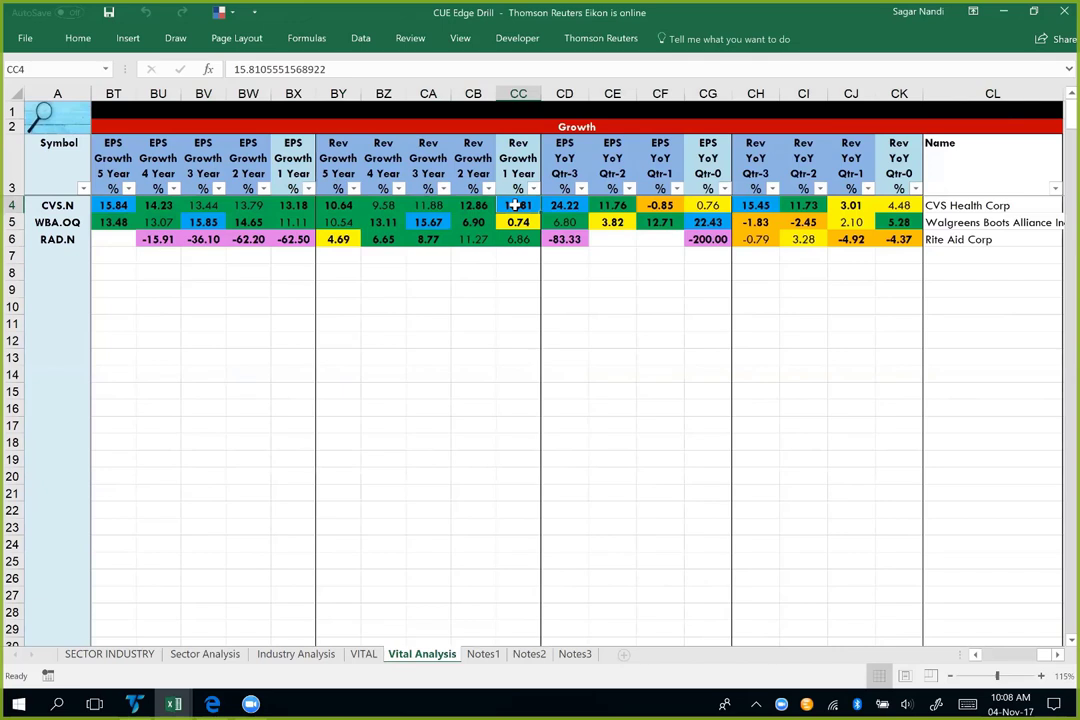
pyautogui.click(290, 188)
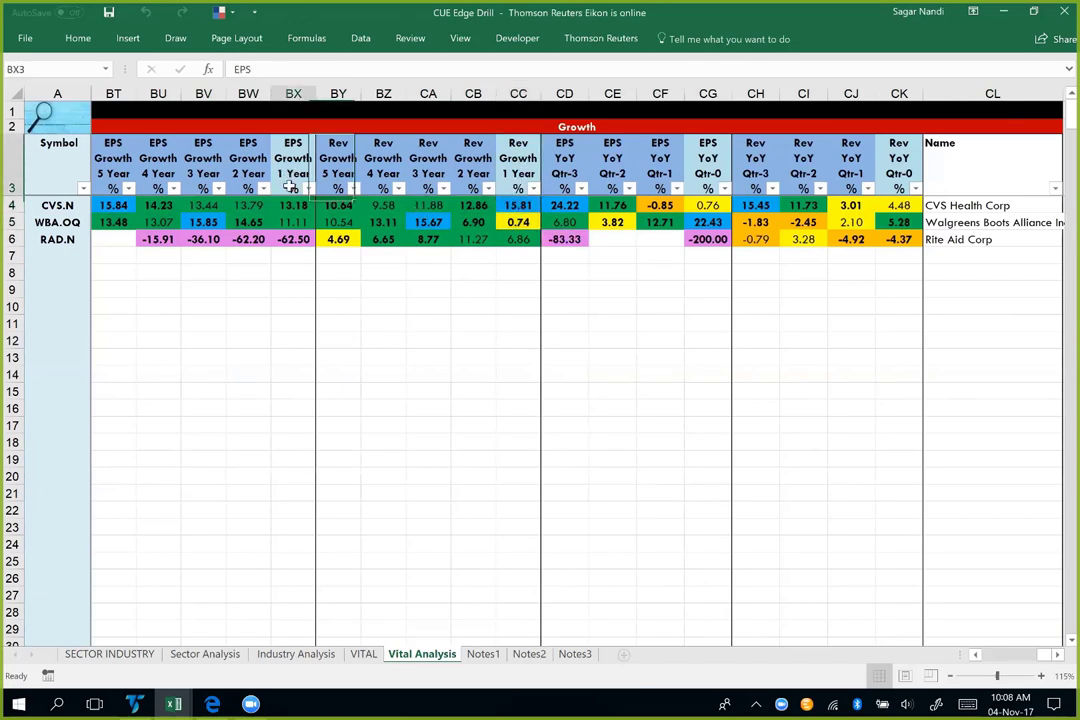
pyautogui.moveTo(290, 188); pyautogui.dragTo(292, 222)
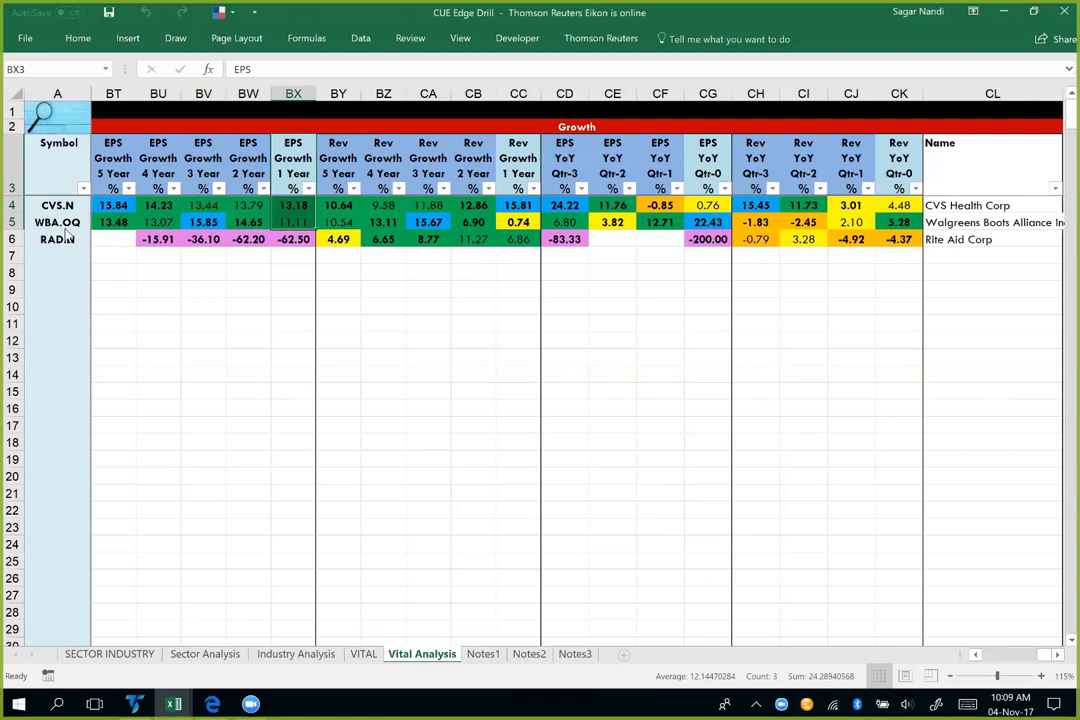
# Step: Review Drug Retail's 5D ranking and Pace 10D-5D value on the Industry Analysis sheet
pyautogui.click(289, 655)
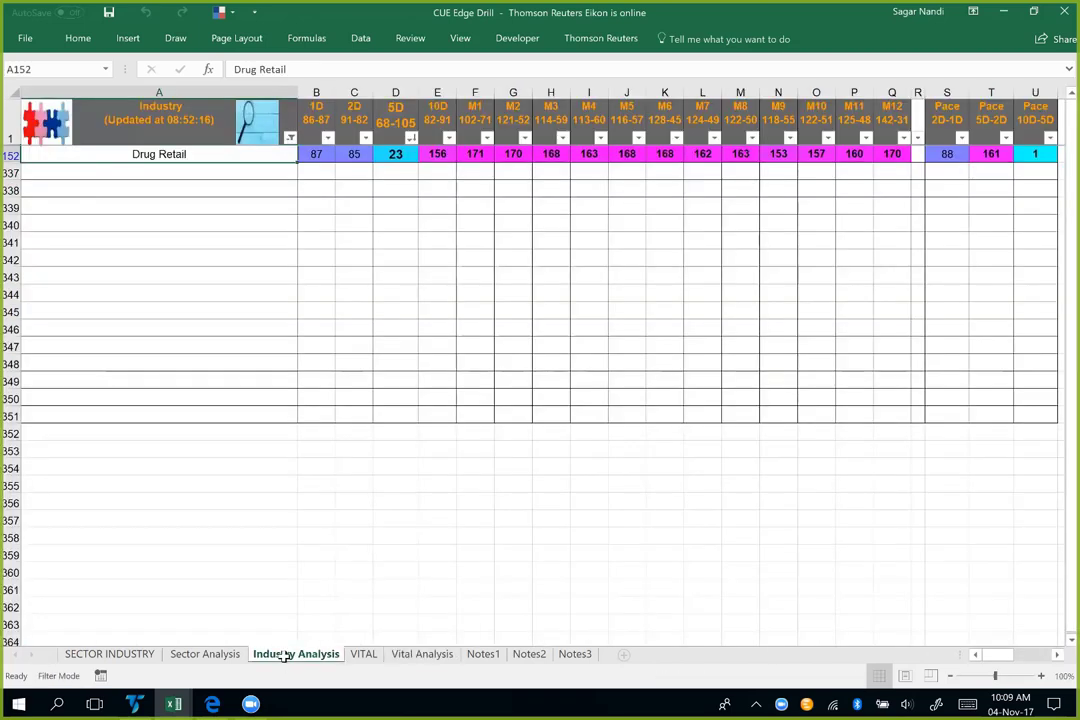
pyautogui.click(403, 158)
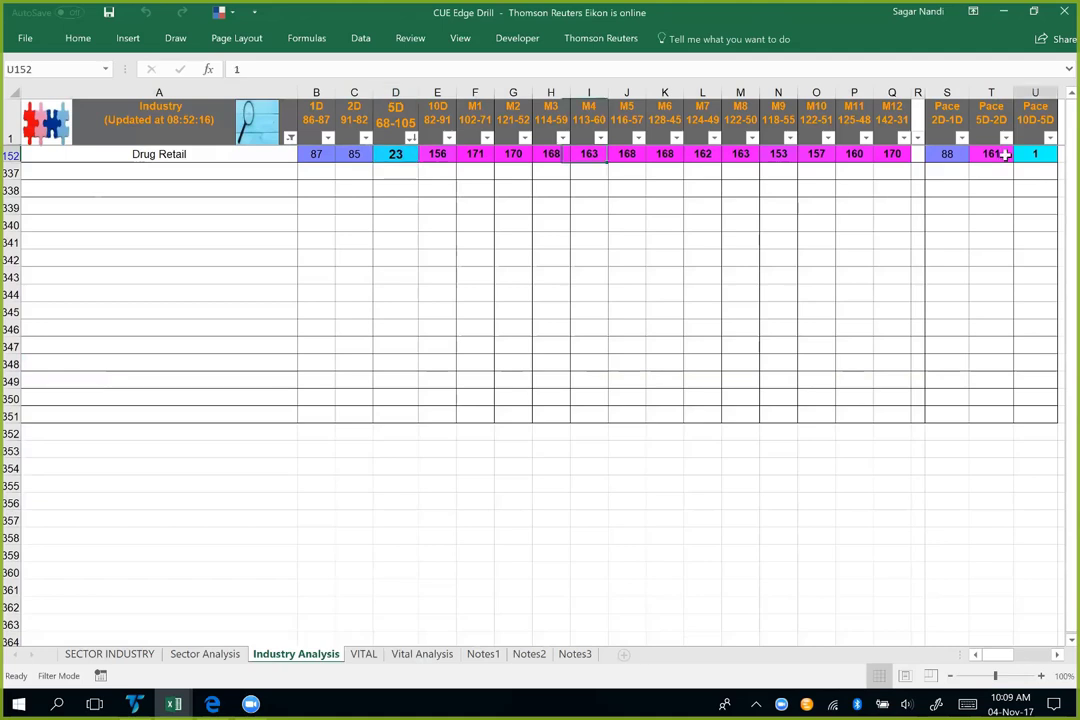
pyautogui.click(1035, 155)
pyautogui.click(397, 156)
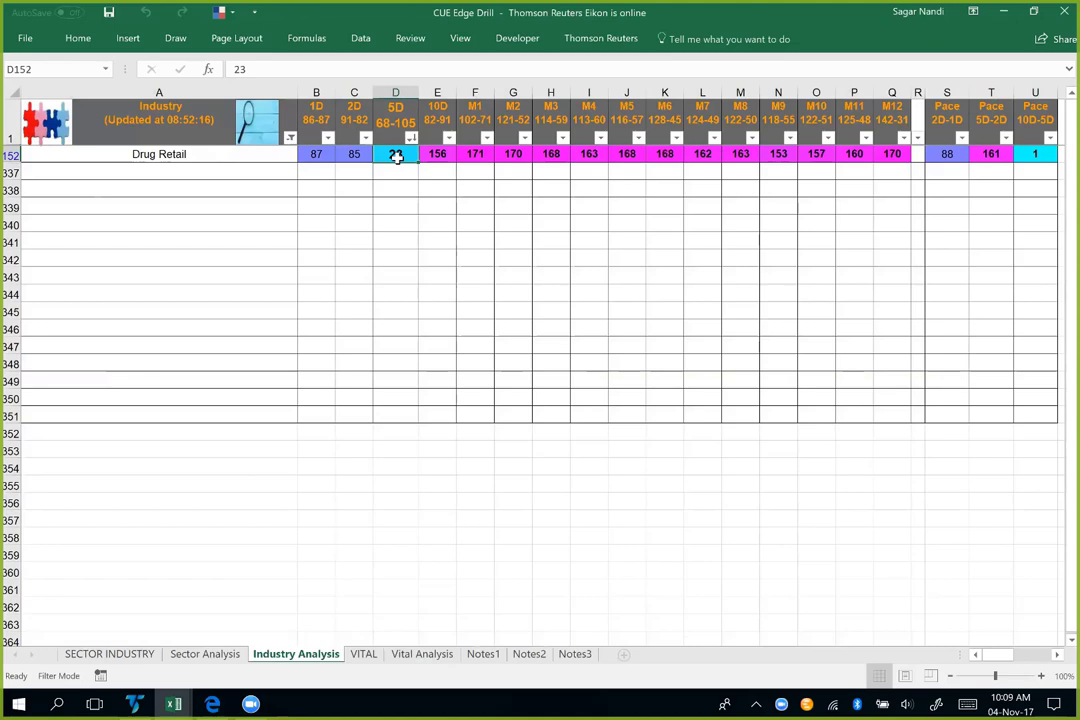
# Step: Switch to TradeStation and load WBA on the weekly and daily charts
pyautogui.hotkey('alt', 'Tab')
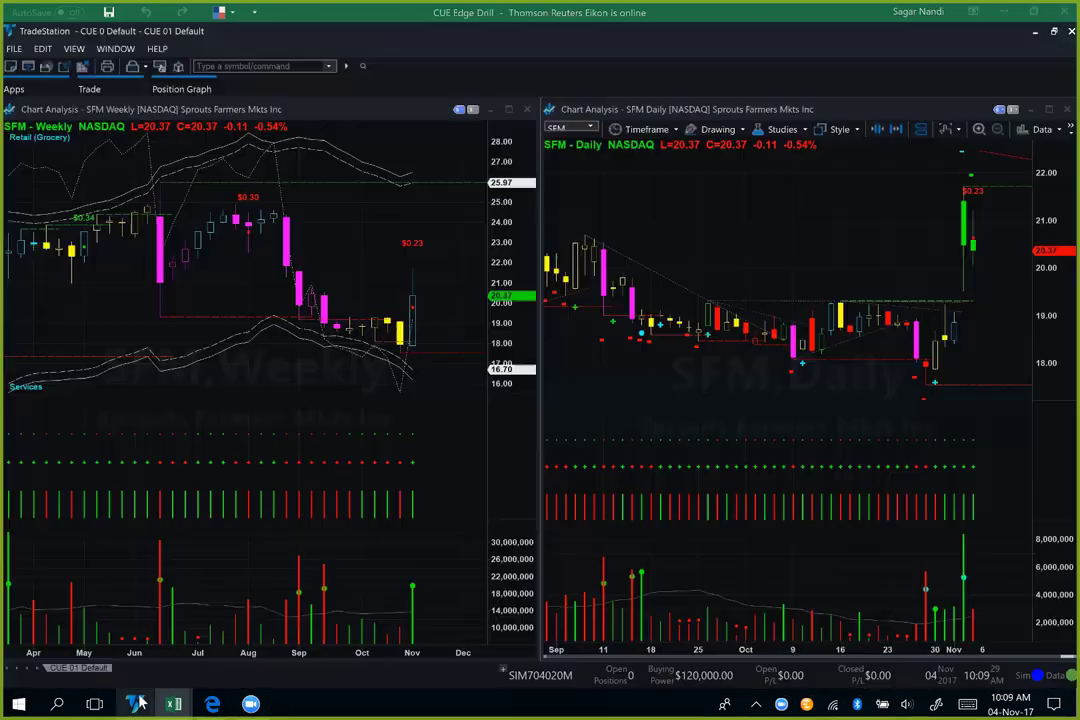
pyautogui.write('wba')
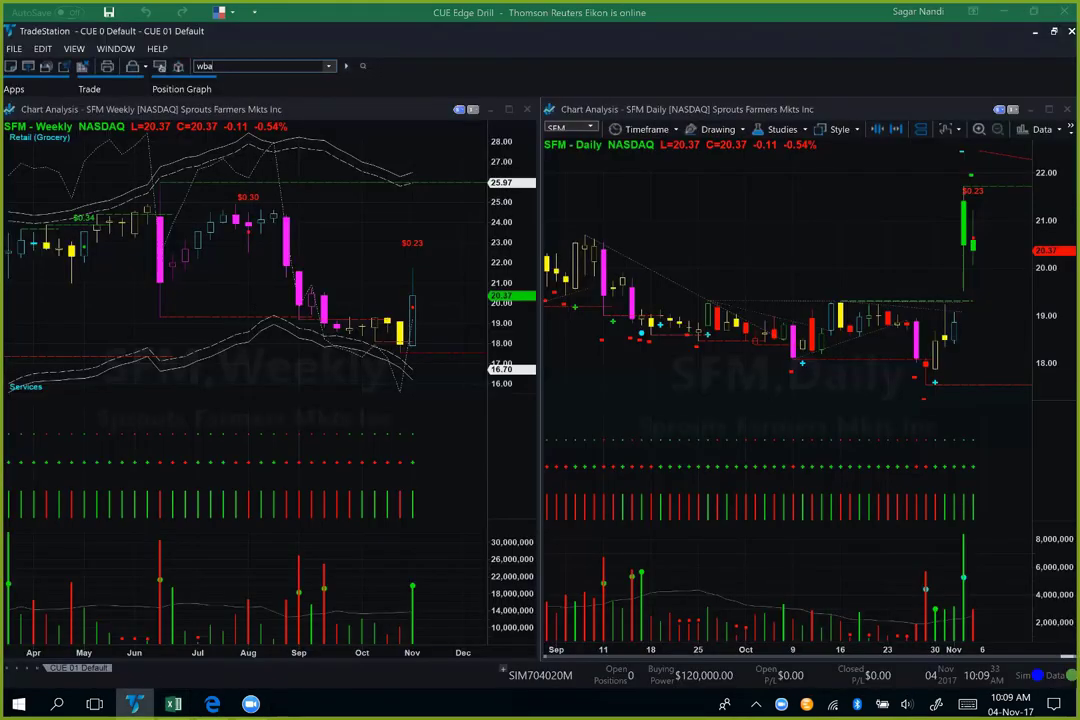
pyautogui.press('Return')
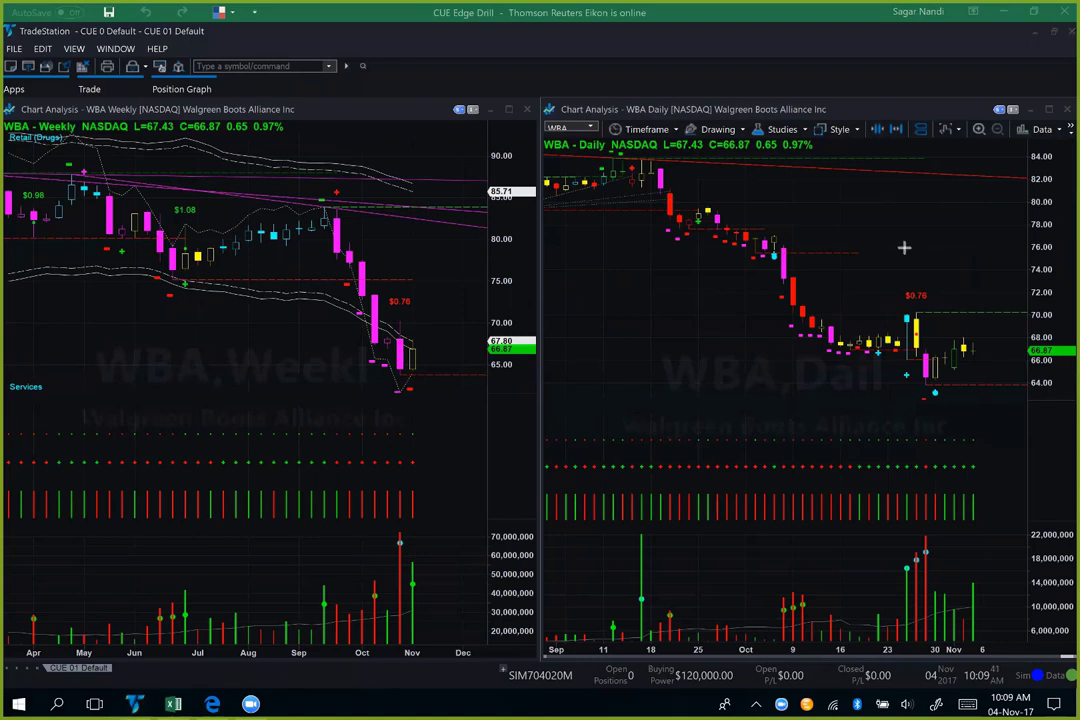
# Step: Point arrows at the $0.76 earnings marker, the late-October candles and the signal marker beneath 30 October on the WBA daily chart
pyautogui.moveTo(904, 246); pyautogui.dragTo(912, 296)
pyautogui.moveTo(891, 285); pyautogui.dragTo(904, 318)
pyautogui.moveTo(845, 353); pyautogui.dragTo(916, 350)
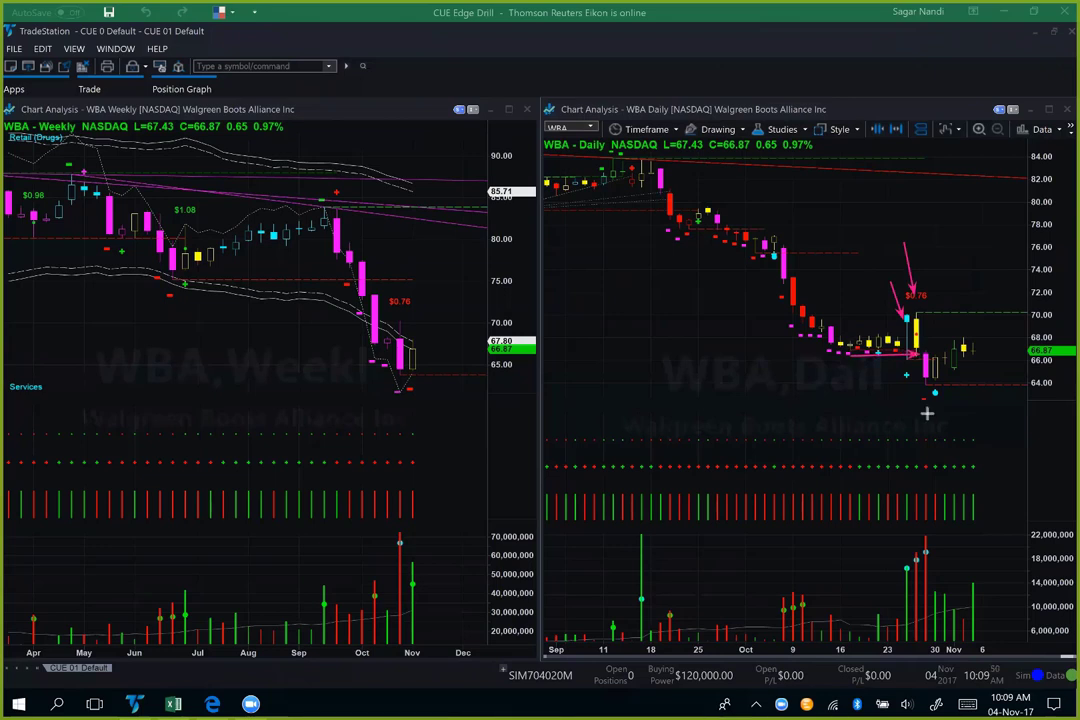
pyautogui.moveTo(898, 419); pyautogui.dragTo(935, 400)
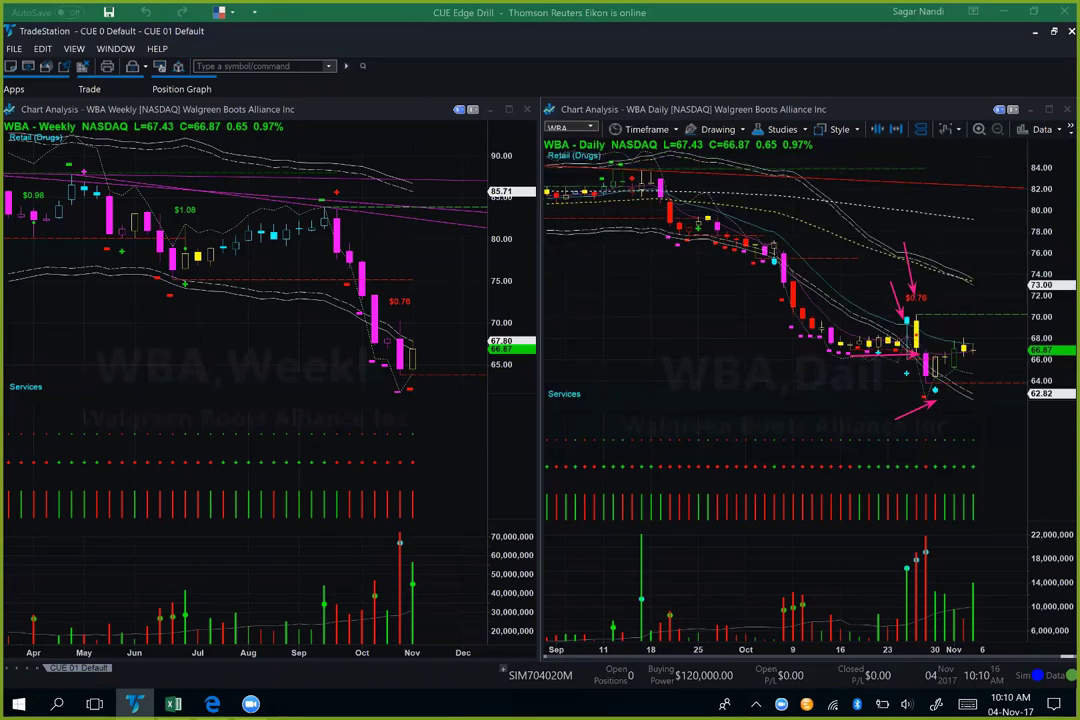
pyautogui.moveTo(997, 418); pyautogui.dragTo(940, 396)
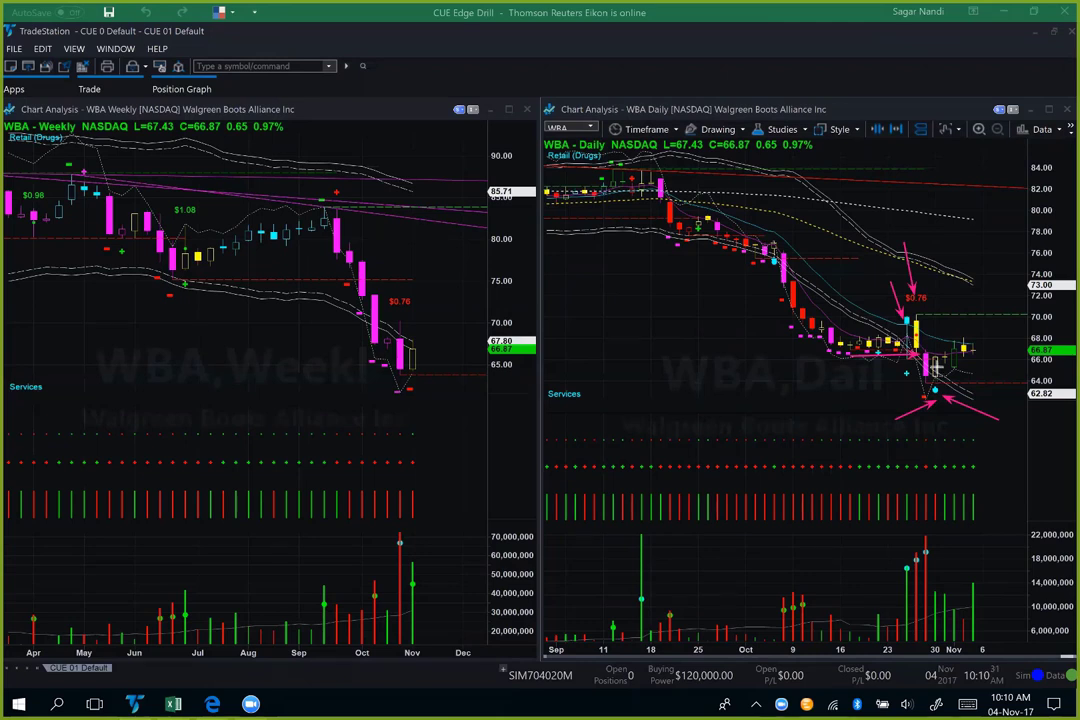
# Step: Point an arrow at the WBA weekly chart's recent low and draw a projected pullback to the support near 64.00 on the daily chart
pyautogui.moveTo(362, 392); pyautogui.dragTo(392, 379)
pyautogui.moveTo(979, 352); pyautogui.dragTo(1003, 384)
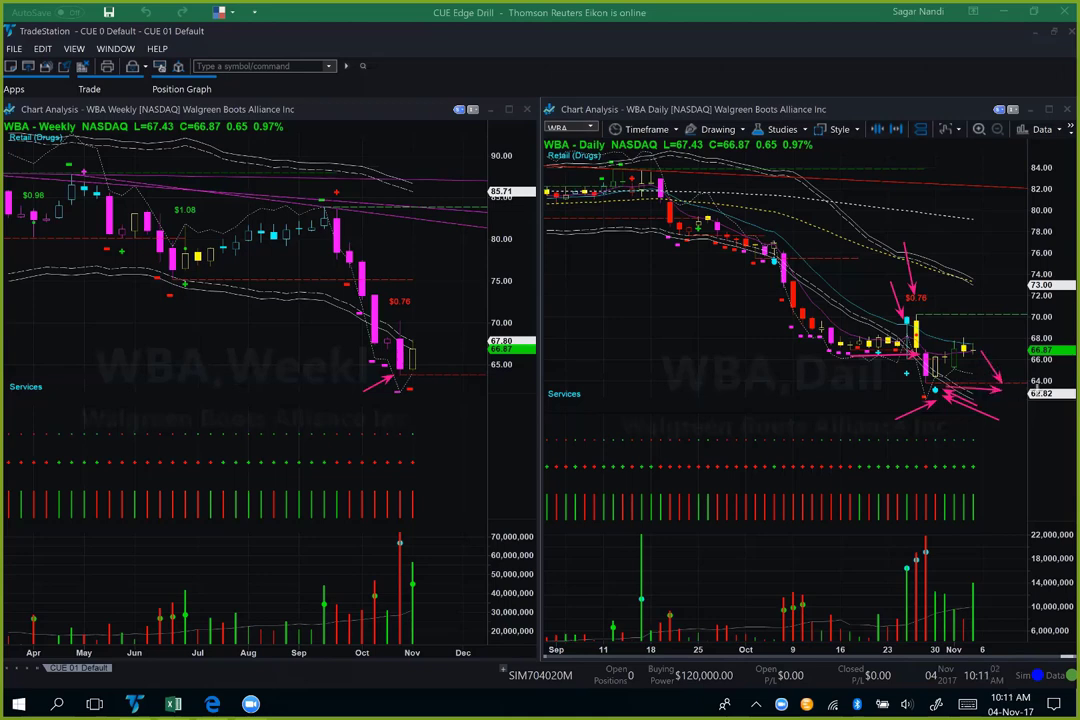
pyautogui.moveTo(960, 384); pyautogui.dragTo(1026, 382)
# Step: Load CVS on the weekly and daily charts
pyautogui.click(134, 704)
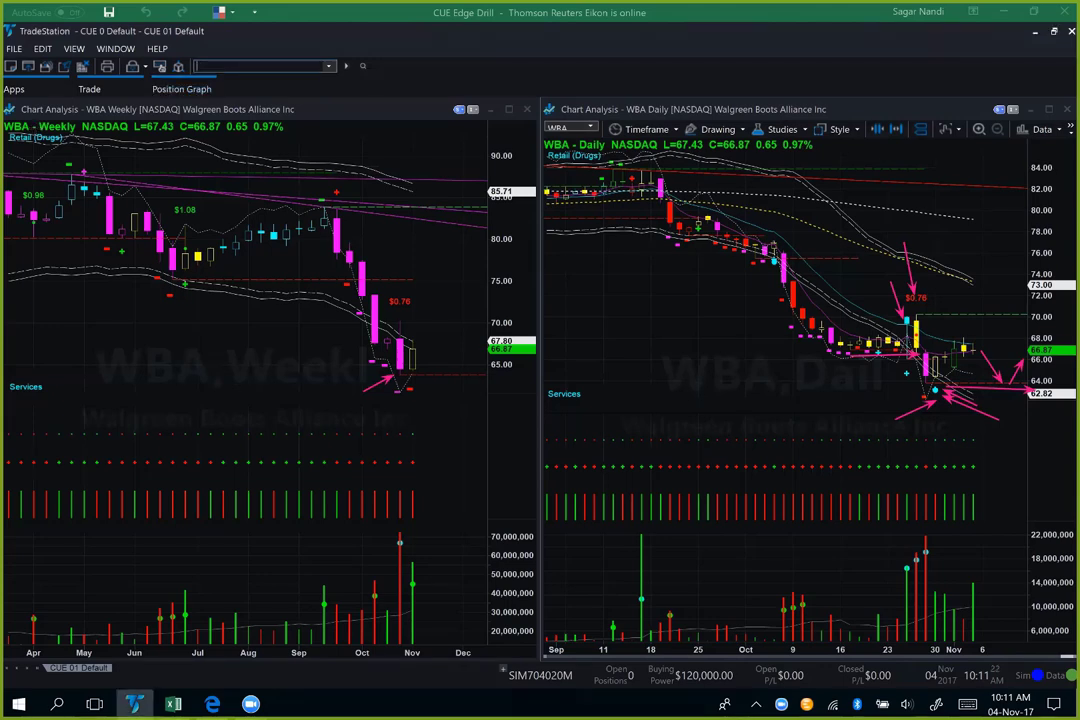
pyautogui.write('CVS')
pyautogui.press('Return')
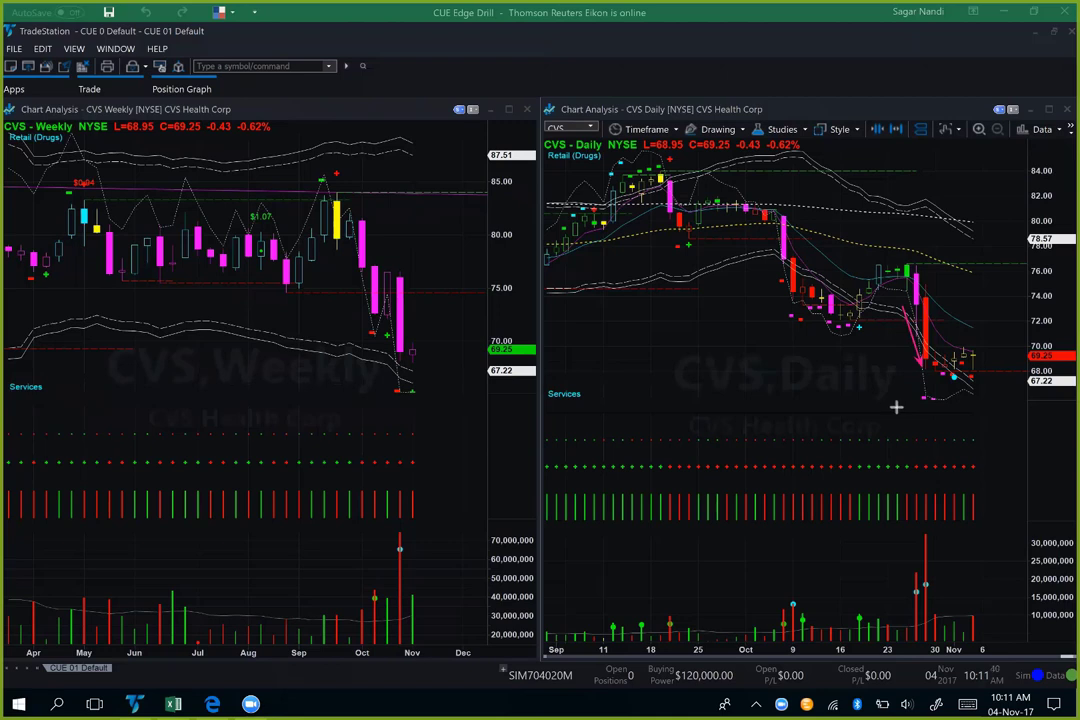
# Step: Point arrows at the signal marker beneath the early-November candles on the CVS daily chart and at the recent weekly low
pyautogui.moveTo(905, 412); pyautogui.dragTo(950, 382)
pyautogui.moveTo(988, 406); pyautogui.dragTo(965, 386)
pyautogui.moveTo(323, 391); pyautogui.dragTo(404, 369)
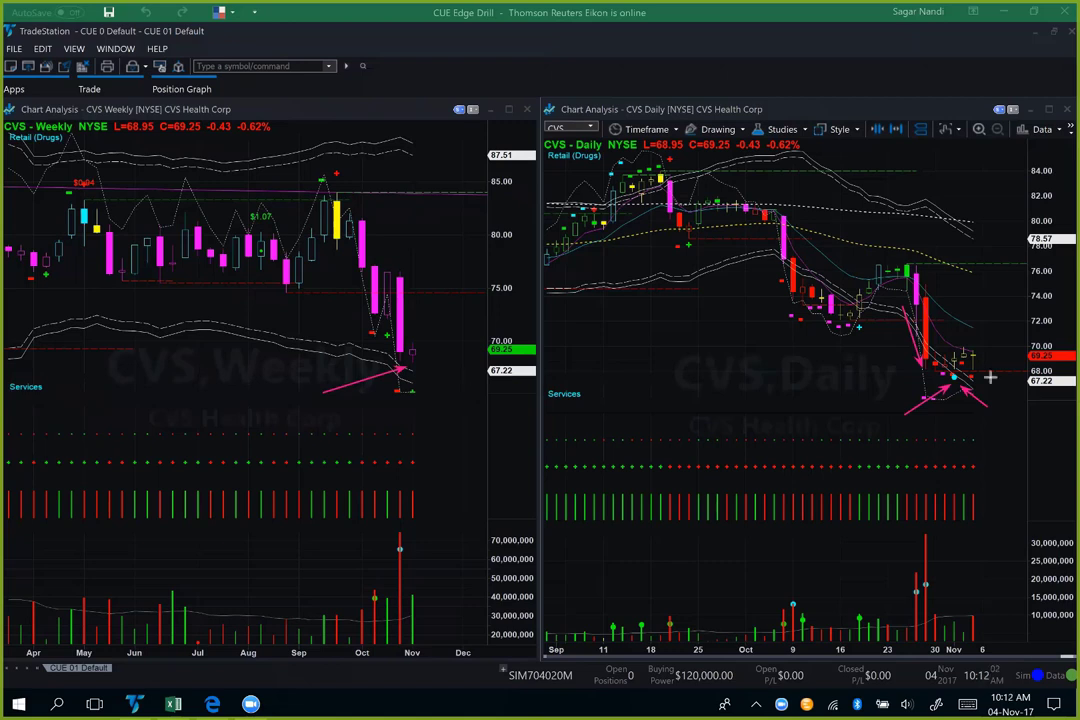
# Step: Draw a projected rise and horizontal level arrows near 67.22, 70.00 and 72.00 on the CVS daily chart, and re-mark the low's signal
pyautogui.moveTo(984, 354); pyautogui.dragTo(1005, 313)
pyautogui.moveTo(975, 381); pyautogui.dragTo(1030, 381)
pyautogui.press('e')
pyautogui.hotkey('ctrl', 'z')
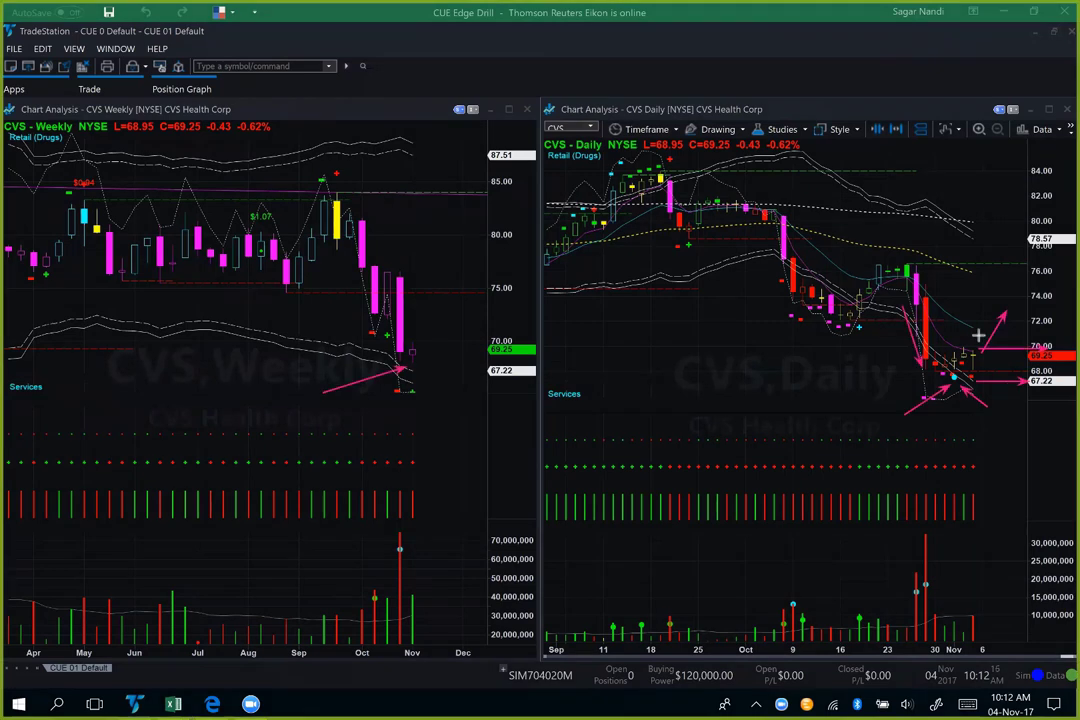
pyautogui.moveTo(964, 318); pyautogui.dragTo(1030, 318)
pyautogui.moveTo(899, 402); pyautogui.dragTo(952, 379)
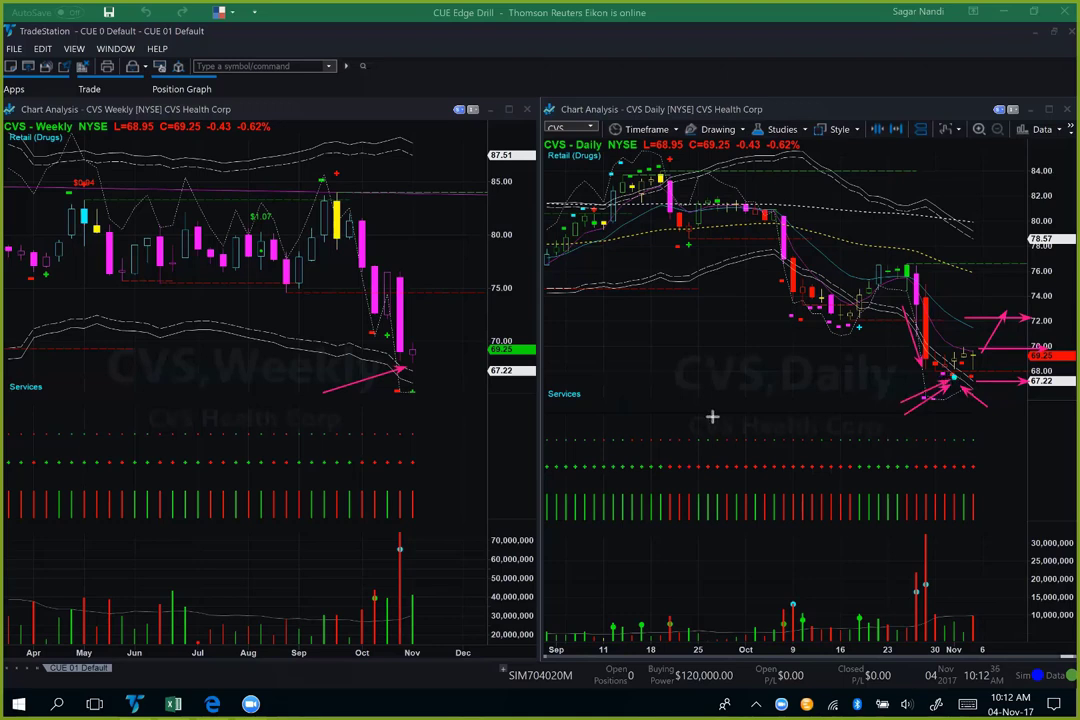
# Step: Point an arrow at the recent low on the CVS weekly chart and draw a vertical arrow up from 67.22 to about 72 on the daily chart
pyautogui.moveTo(466, 407); pyautogui.dragTo(424, 374)
pyautogui.moveTo(1000, 380); pyautogui.dragTo(1001, 313)
# Step: Switch to the rank-gain chart in the browser, mark the Gold bar and underline the Gold note with arrows, and clear the markings
pyautogui.hotkey('alt', 'Tab')
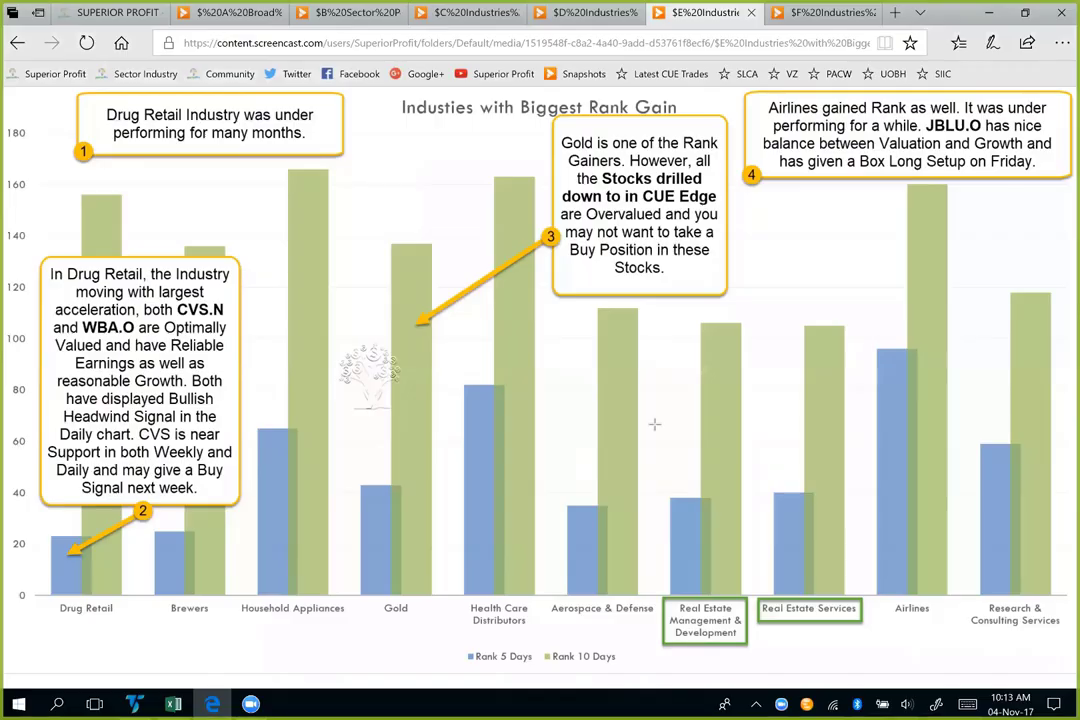
pyautogui.moveTo(463, 313); pyautogui.dragTo(408, 350)
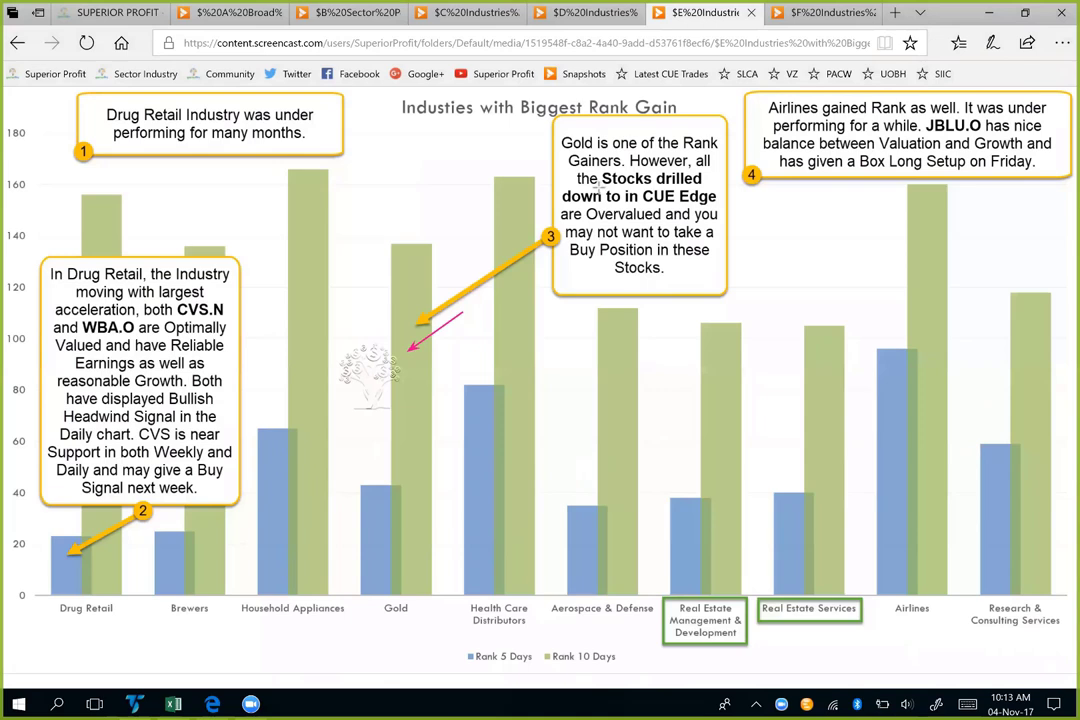
pyautogui.moveTo(604, 186); pyautogui.dragTo(688, 186)
pyautogui.moveTo(608, 203); pyautogui.dragTo(718, 203)
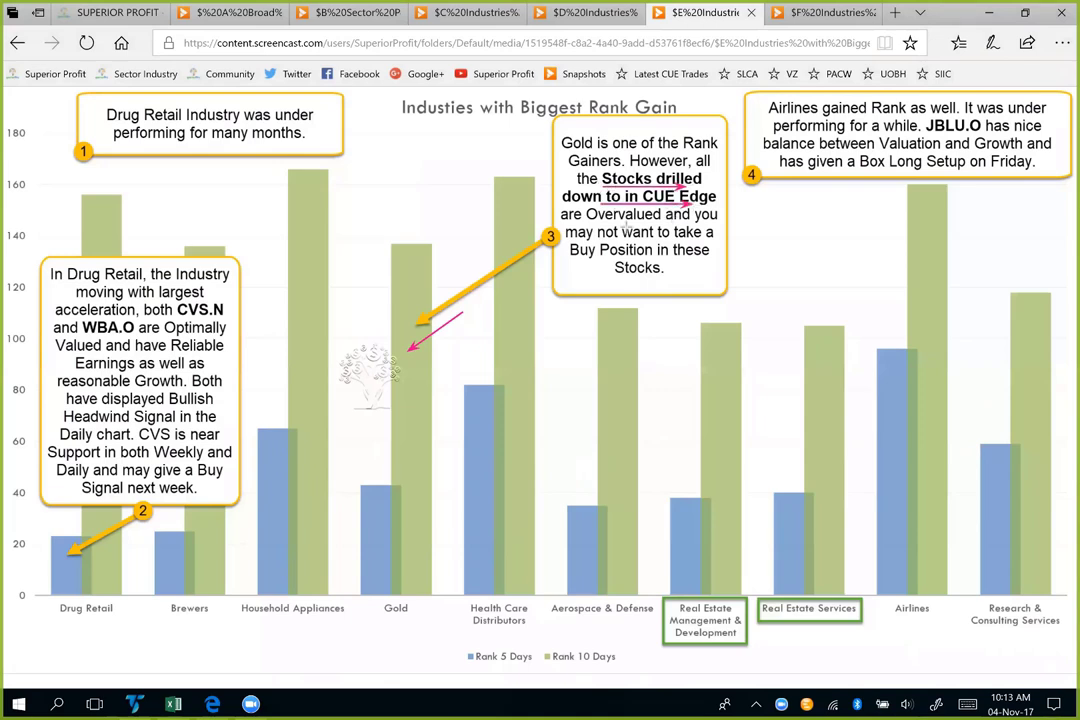
pyautogui.moveTo(612, 220); pyautogui.dragTo(699, 220)
pyautogui.moveTo(592, 238); pyautogui.dragTo(700, 238)
pyautogui.moveTo(600, 257); pyautogui.dragTo(696, 257)
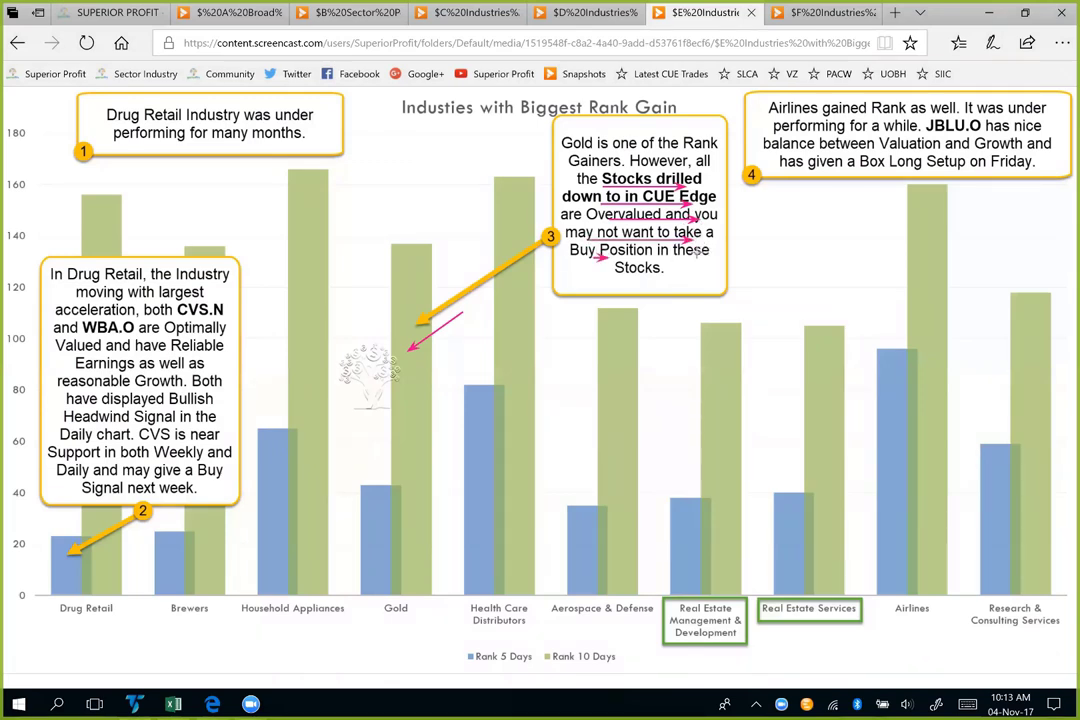
pyautogui.moveTo(620, 279); pyautogui.dragTo(672, 278)
pyautogui.moveTo(478, 226); pyautogui.dragTo(420, 298)
pyautogui.press('e')
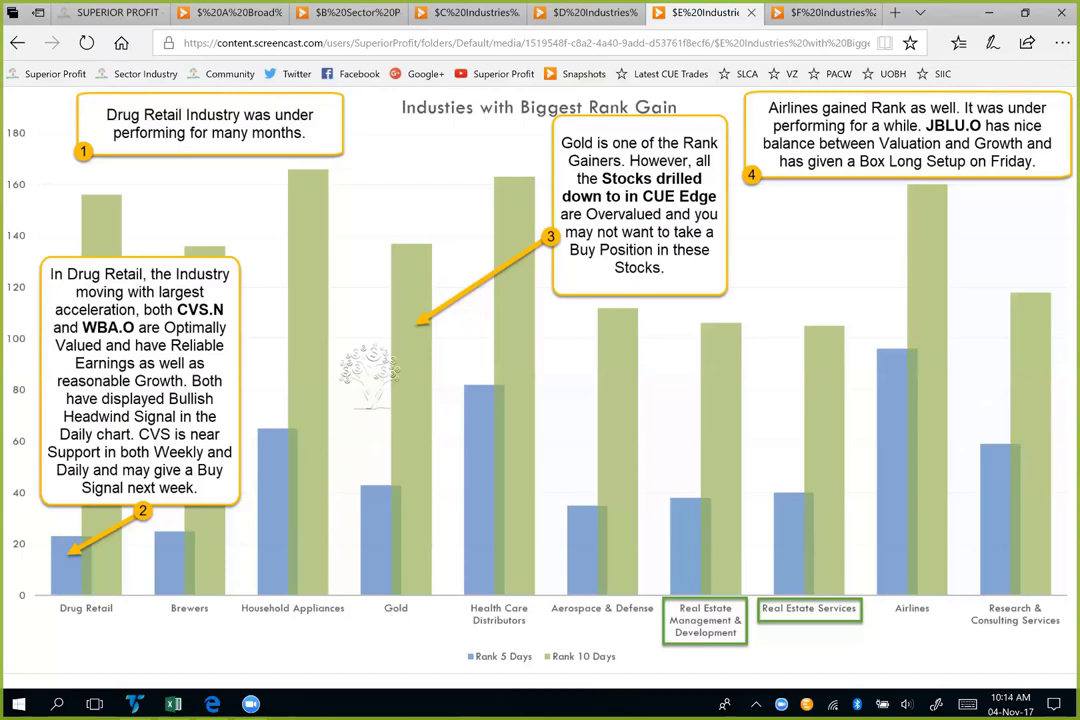
# Step: Switch to the CUE Edge Drill workbook, filter the Industry column to Gold, and highlight its 2D to M12 ranks and 10D-5D pace
pyautogui.click(173, 704)
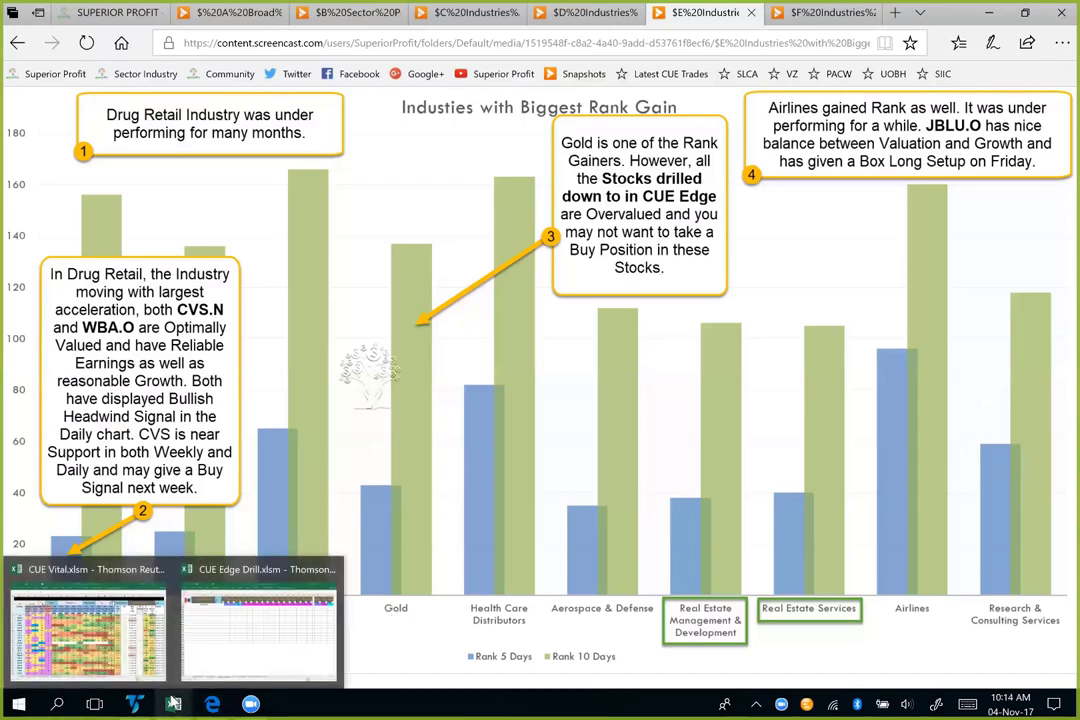
pyautogui.click(240, 570)
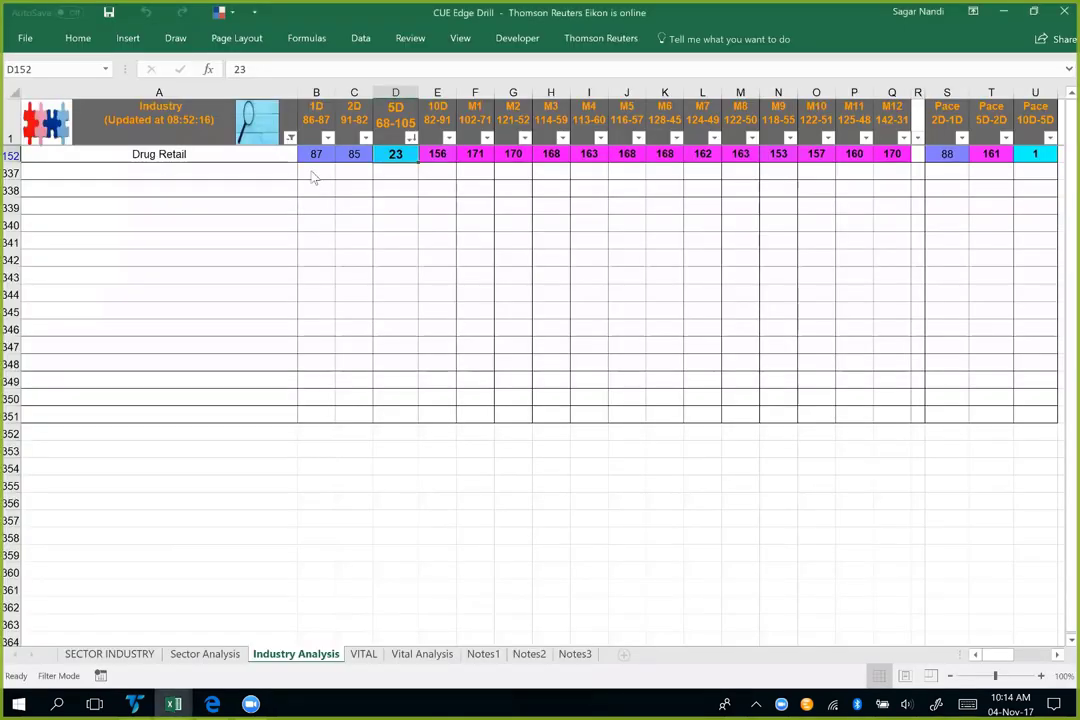
pyautogui.click(290, 137)
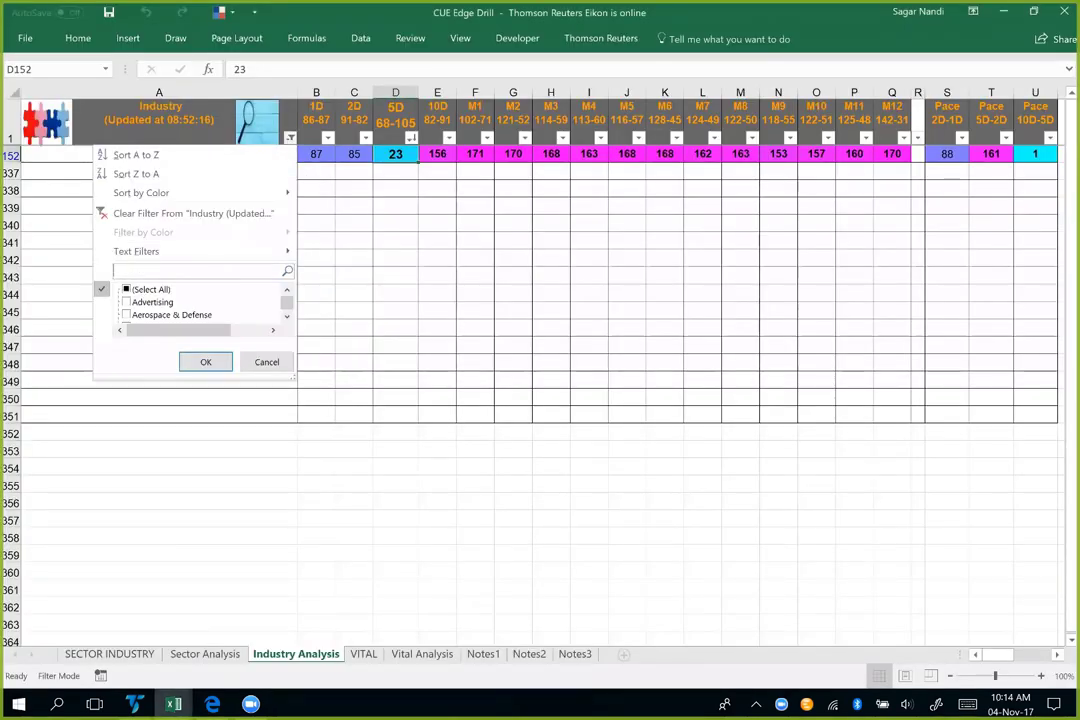
pyautogui.write('gold')
pyautogui.press('Return')
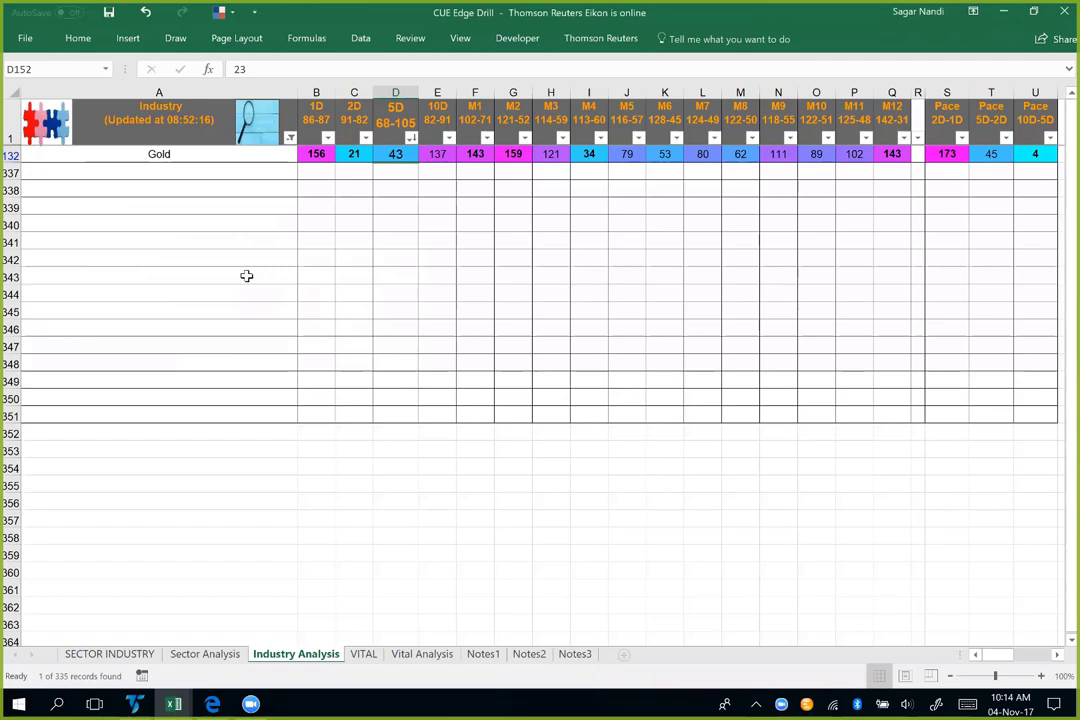
pyautogui.moveTo(437, 154); pyautogui.dragTo(352, 155)
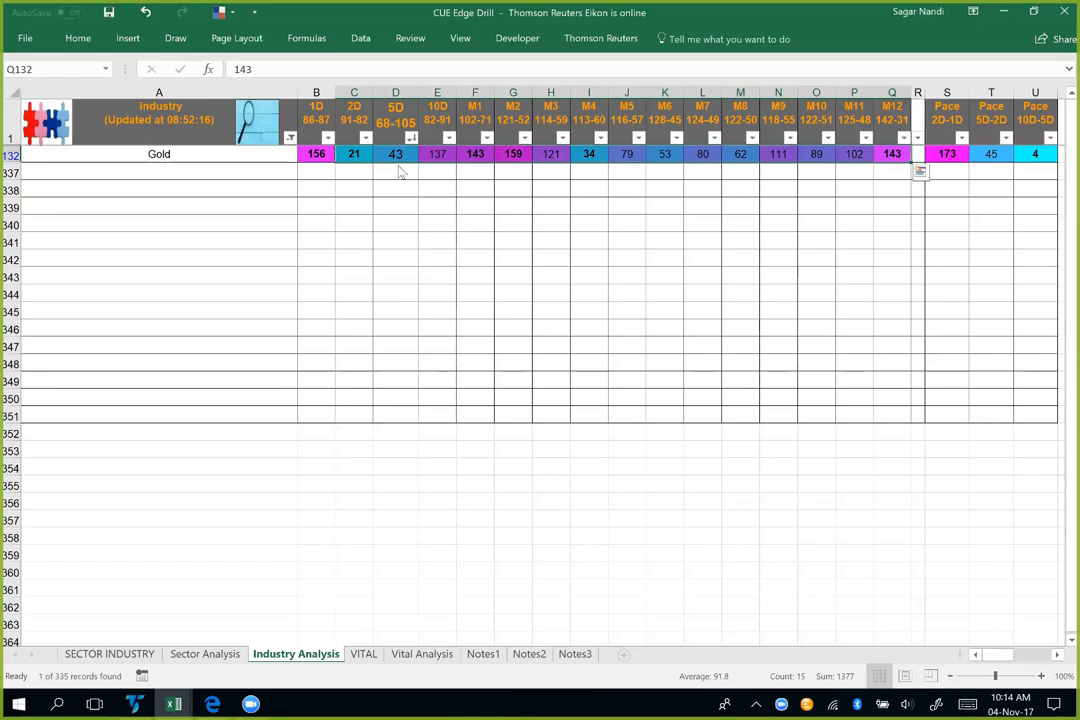
pyautogui.click(1040, 156)
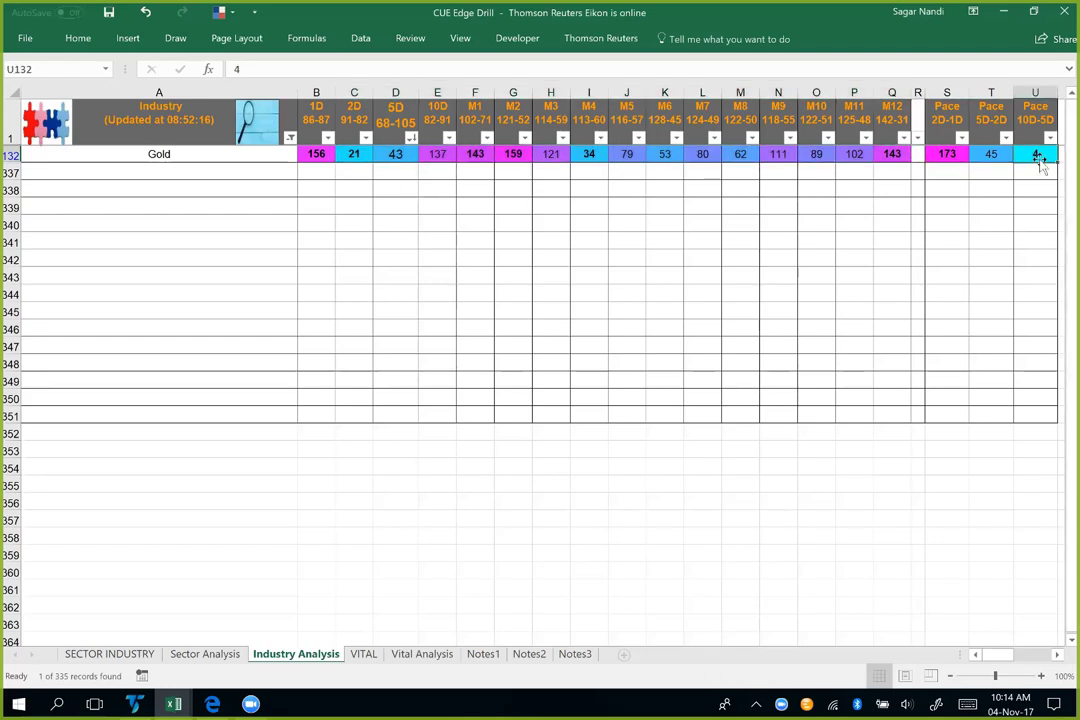
# Step: Drill the Gold industry down to its stocks on the VITAL sheet and highlight their Relative and Internal Value scores
pyautogui.click(220, 155)
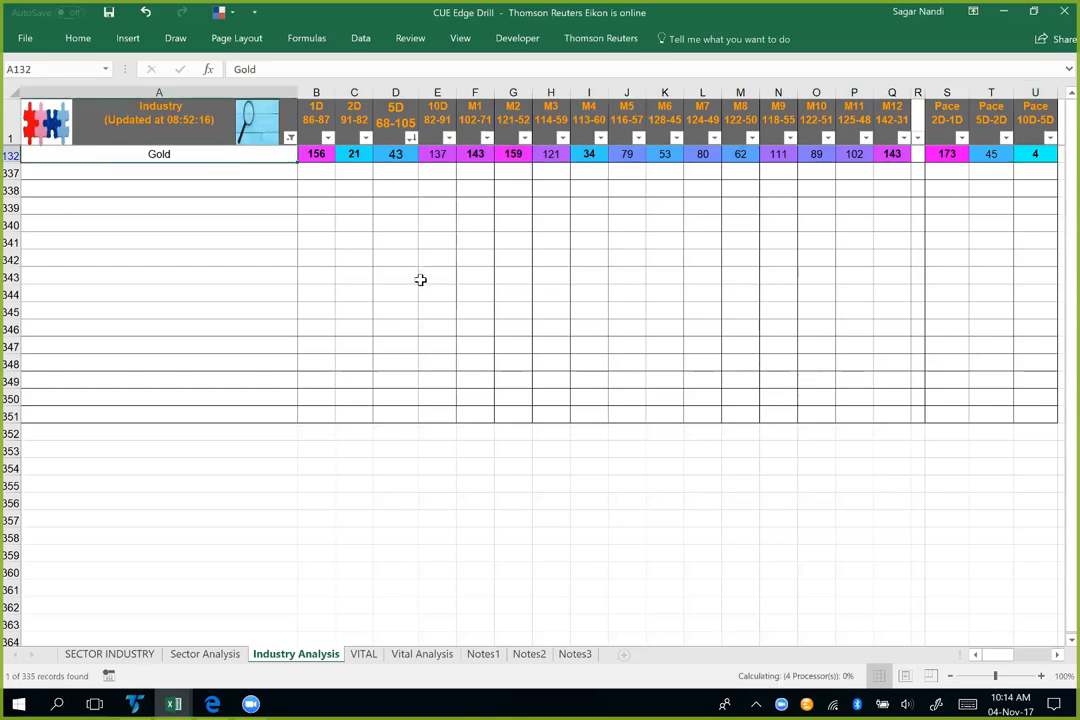
pyautogui.click(352, 653)
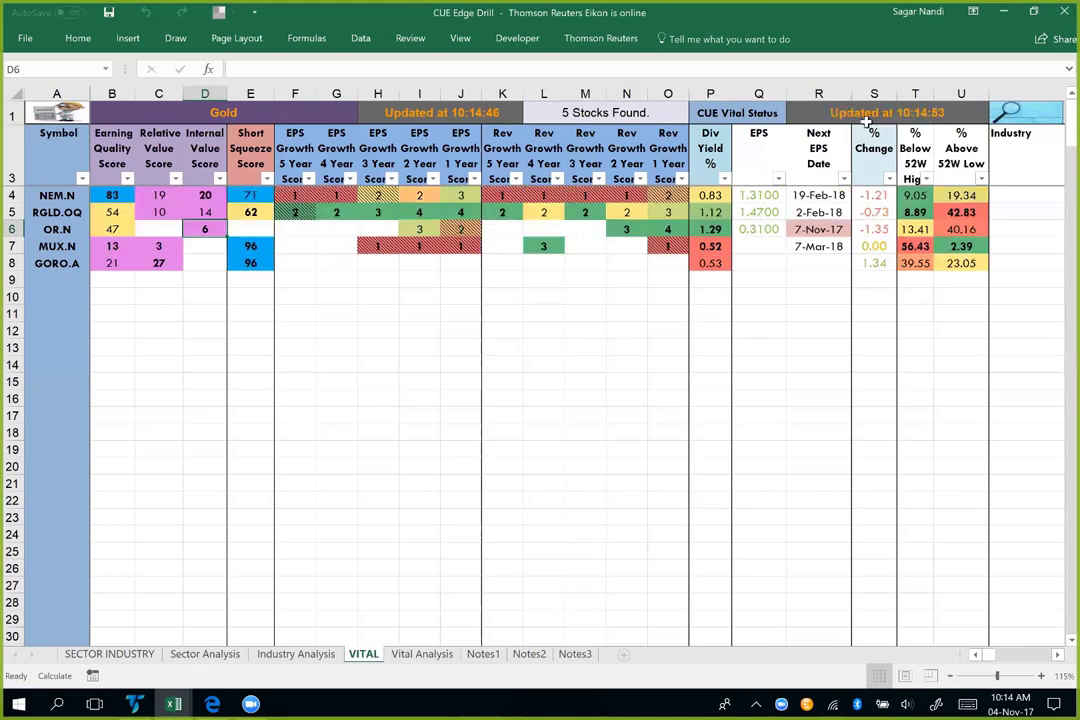
pyautogui.moveTo(154, 188); pyautogui.dragTo(155, 268)
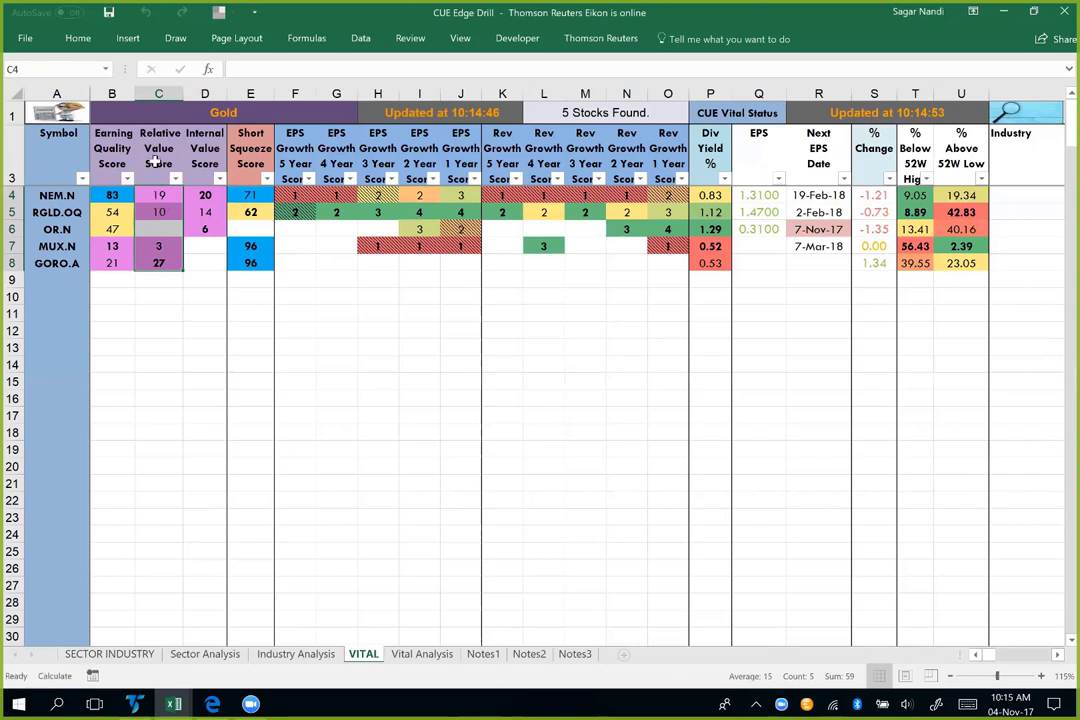
pyautogui.moveTo(131, 140); pyautogui.dragTo(201, 262)
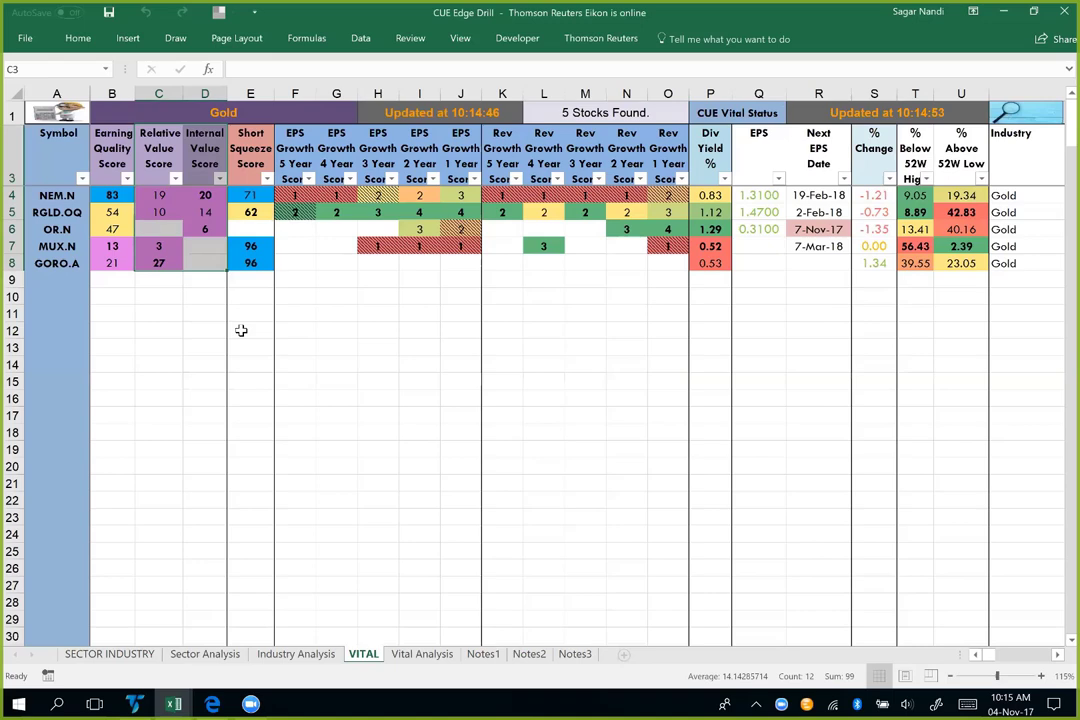
# Step: Switch to the rank-gain chart in the browser, underline the Airlines note with arrows, and clear the markings
pyautogui.hotkey('alt', 'Tab')
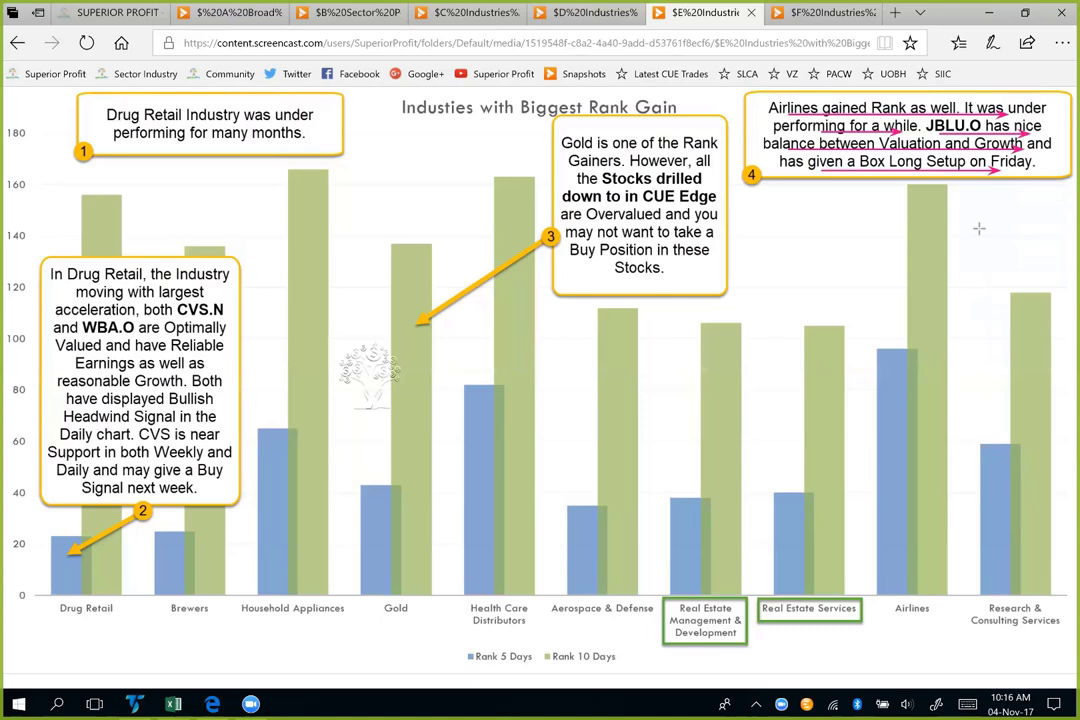
pyautogui.press('e')
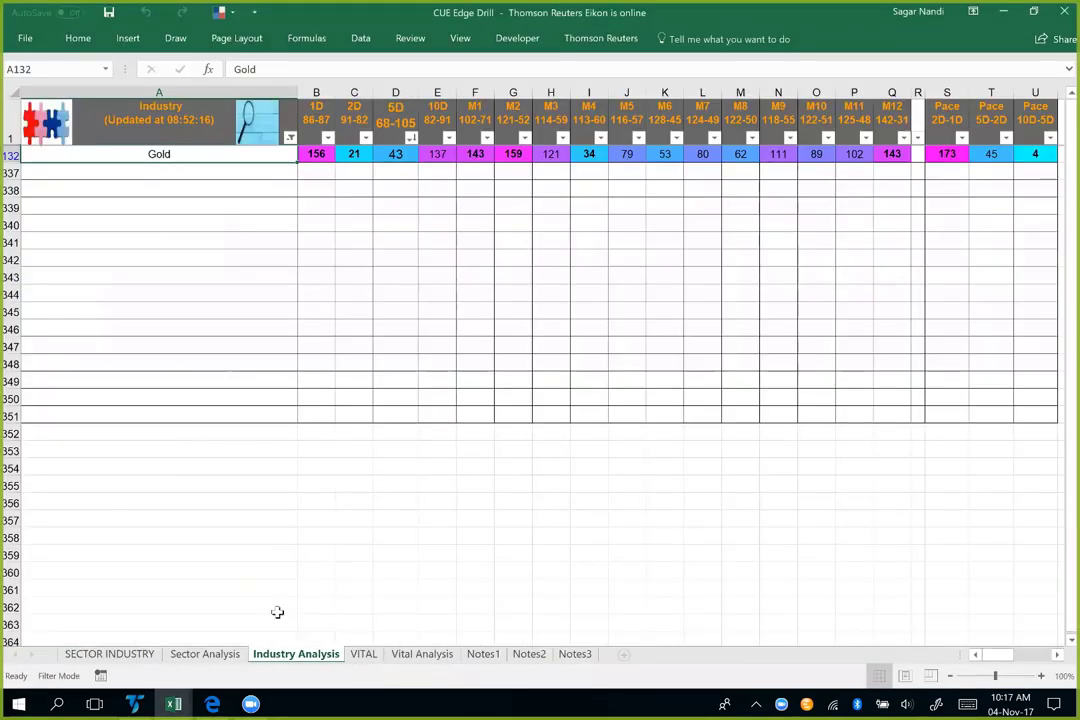
# Step: Filter the Industry column of the Industry Analysis sheet to Airlines
pyautogui.click(290, 137)
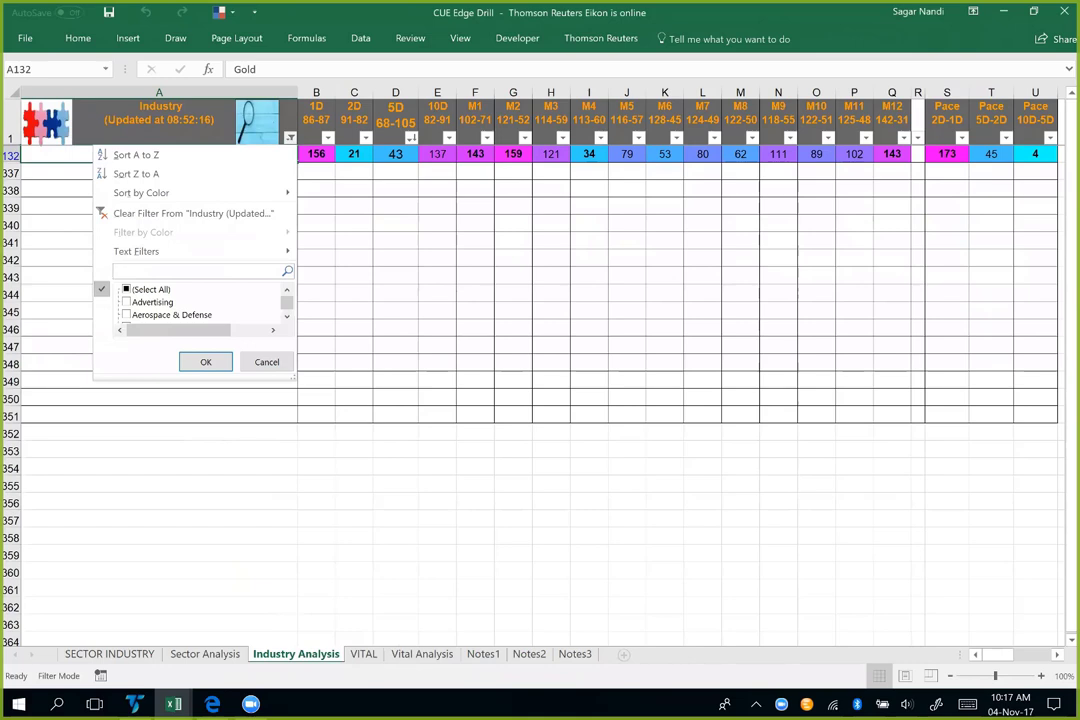
pyautogui.write('airl')
pyautogui.press('Return')
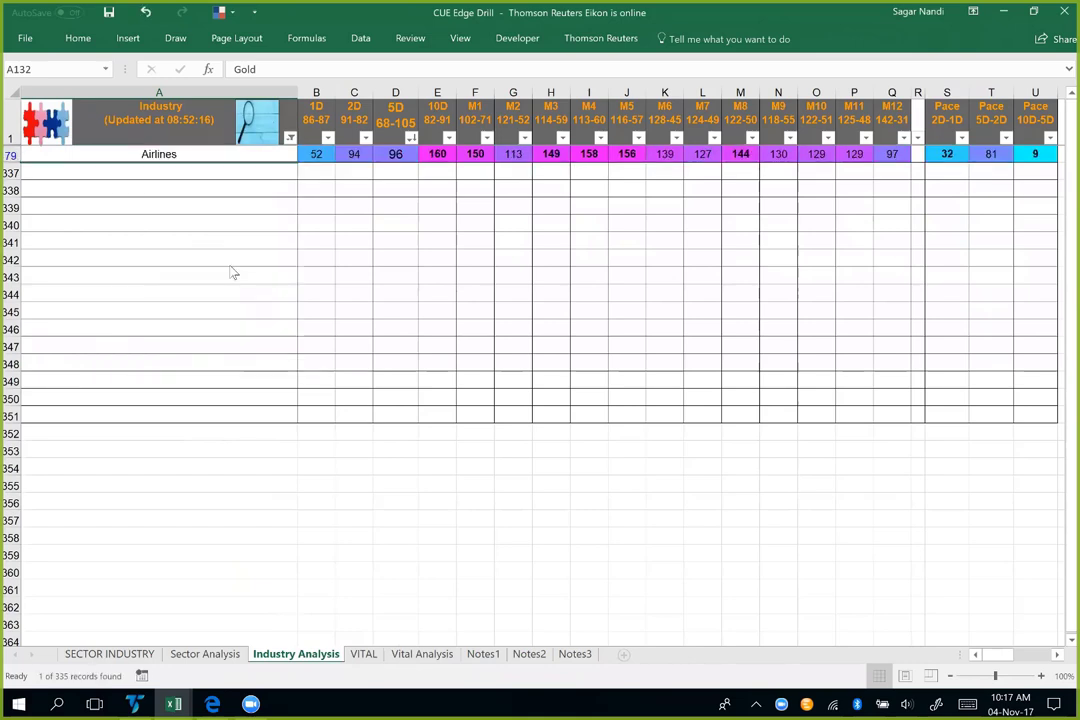
# Step: Examine the Airlines ranks from 10D to M12, the 5D, 2D and 1D ranks, and the 10D-5D pace
pyautogui.moveTo(437, 154); pyautogui.dragTo(875, 154)
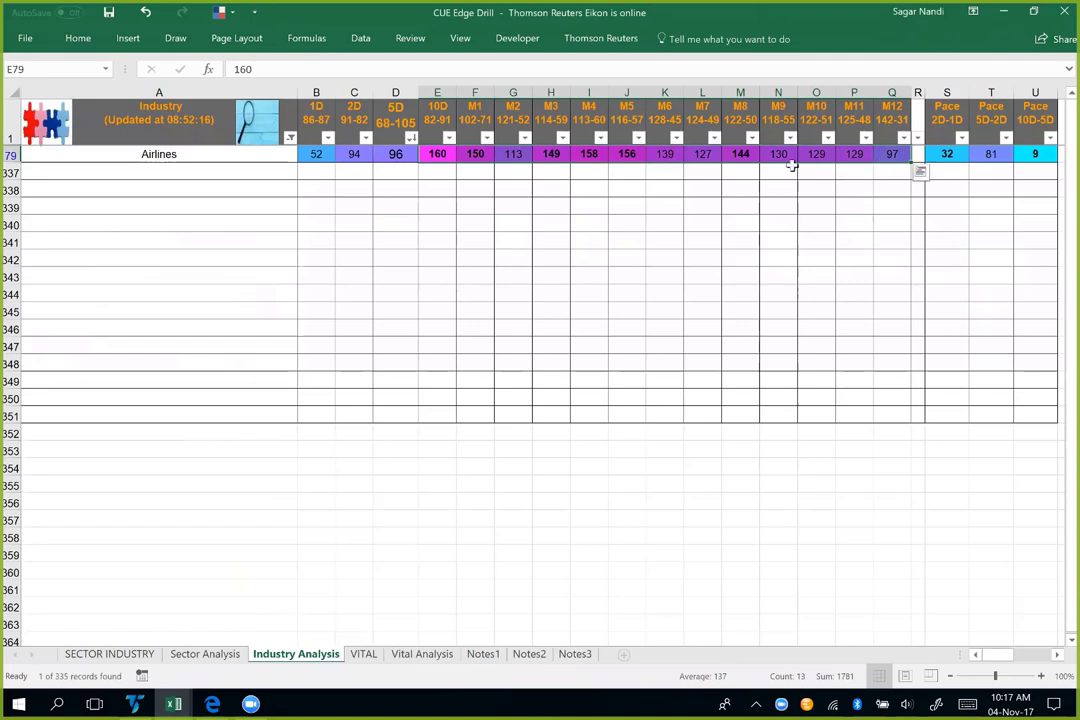
pyautogui.click(410, 158)
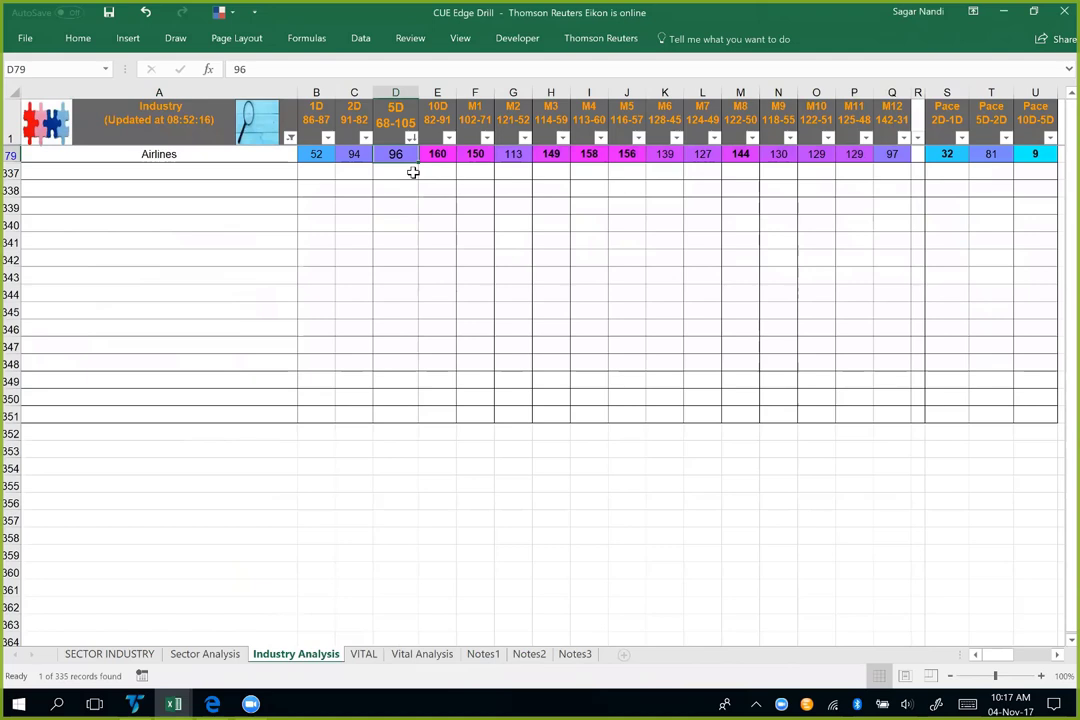
pyautogui.click(358, 156)
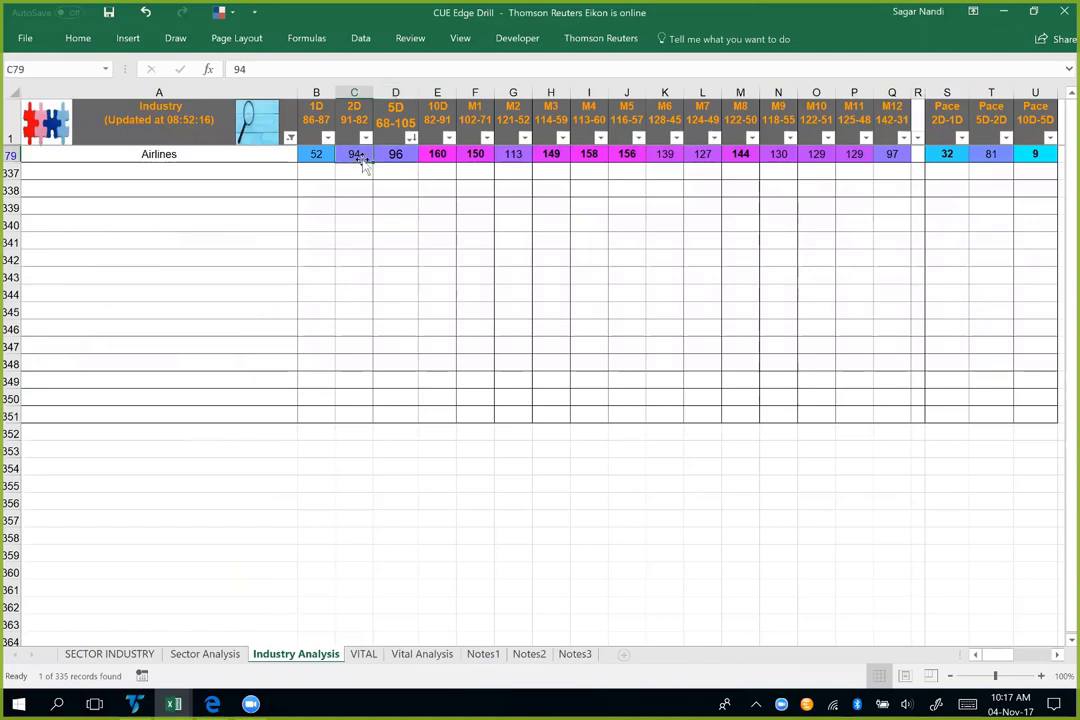
pyautogui.press('Left')
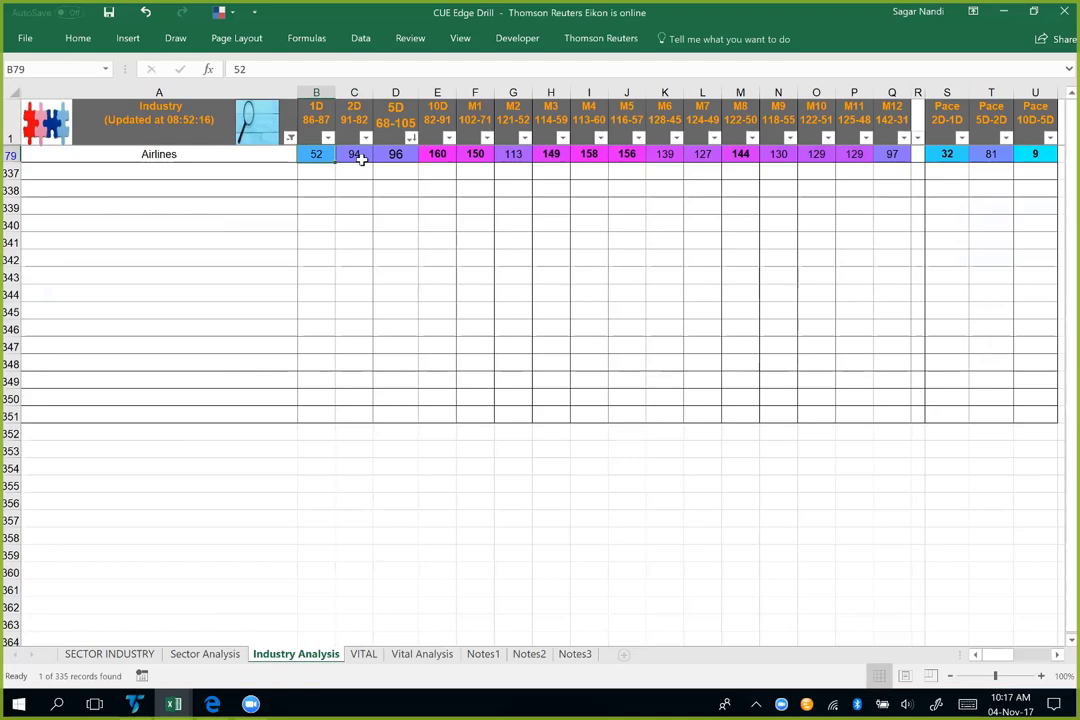
pyautogui.click(1035, 157)
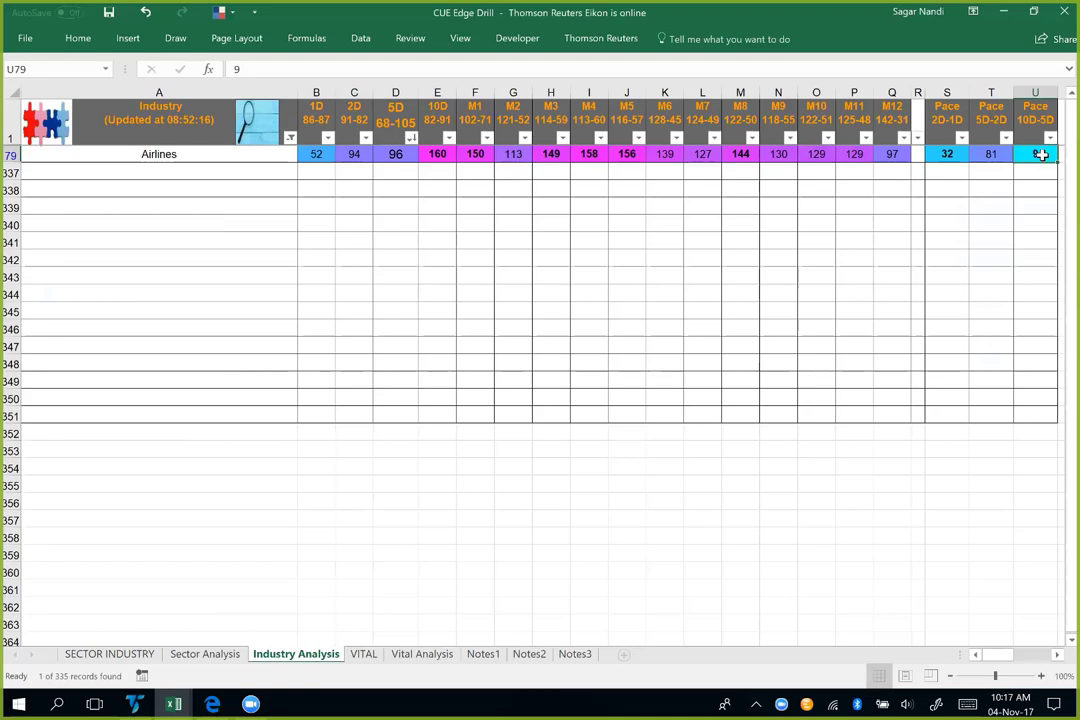
# Step: Select the Airlines industry and highlight the 5D column, the 10D-5D pace column and the Airlines ranks from 10D to M10
pyautogui.press('Home')
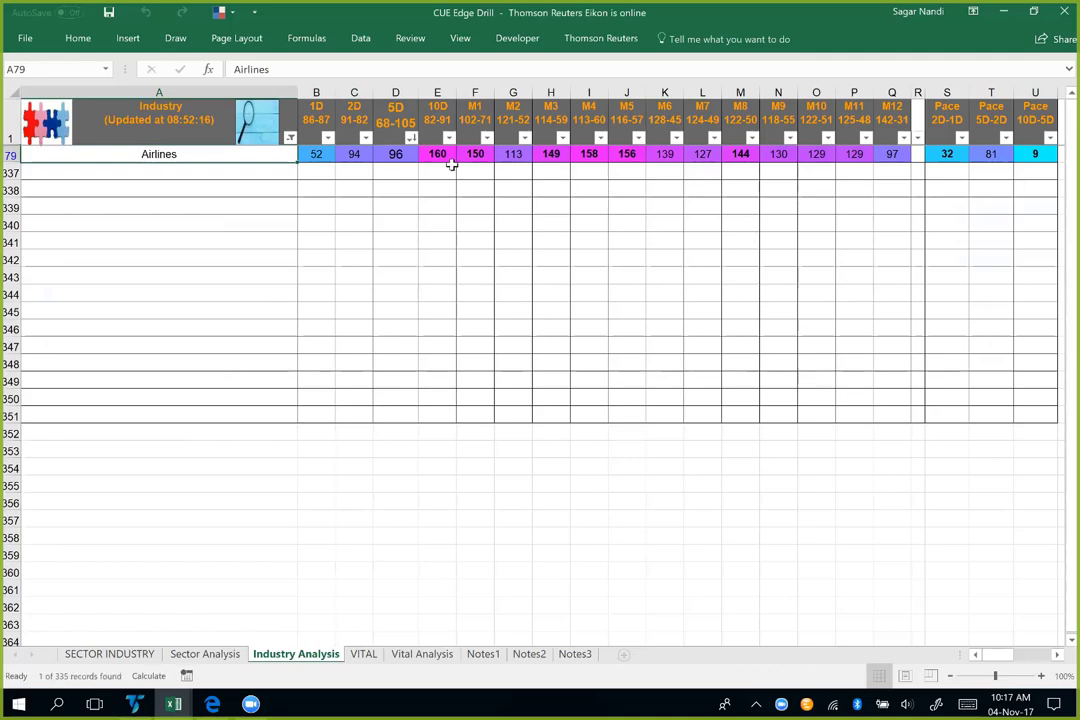
pyautogui.click(396, 92)
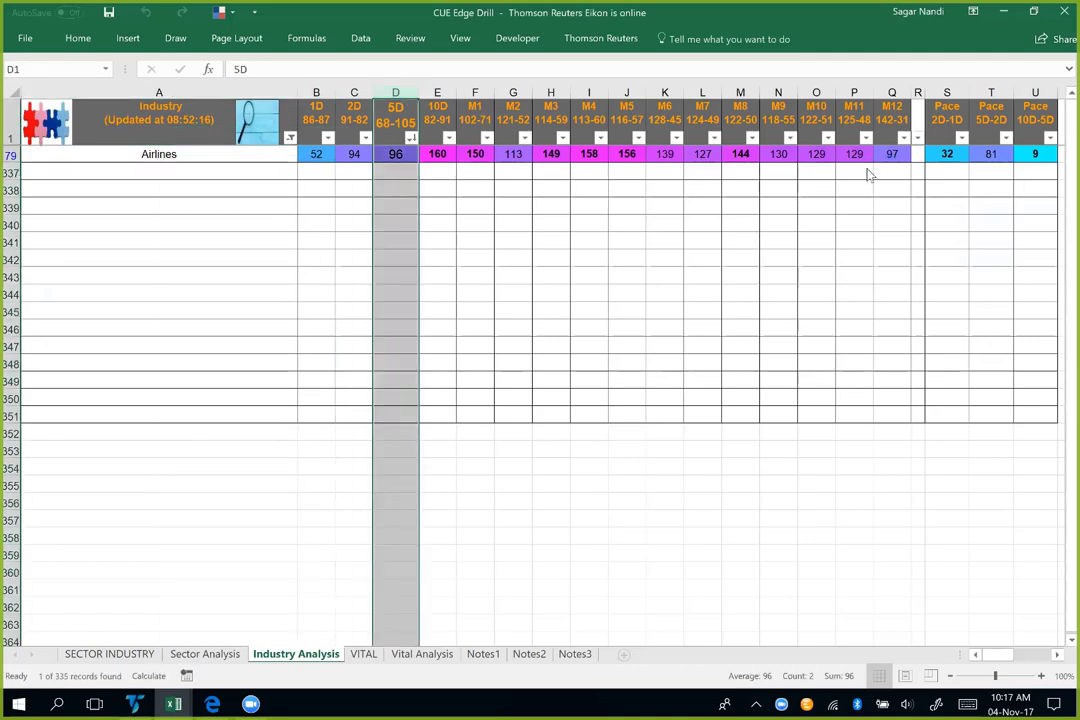
pyautogui.click(1035, 92)
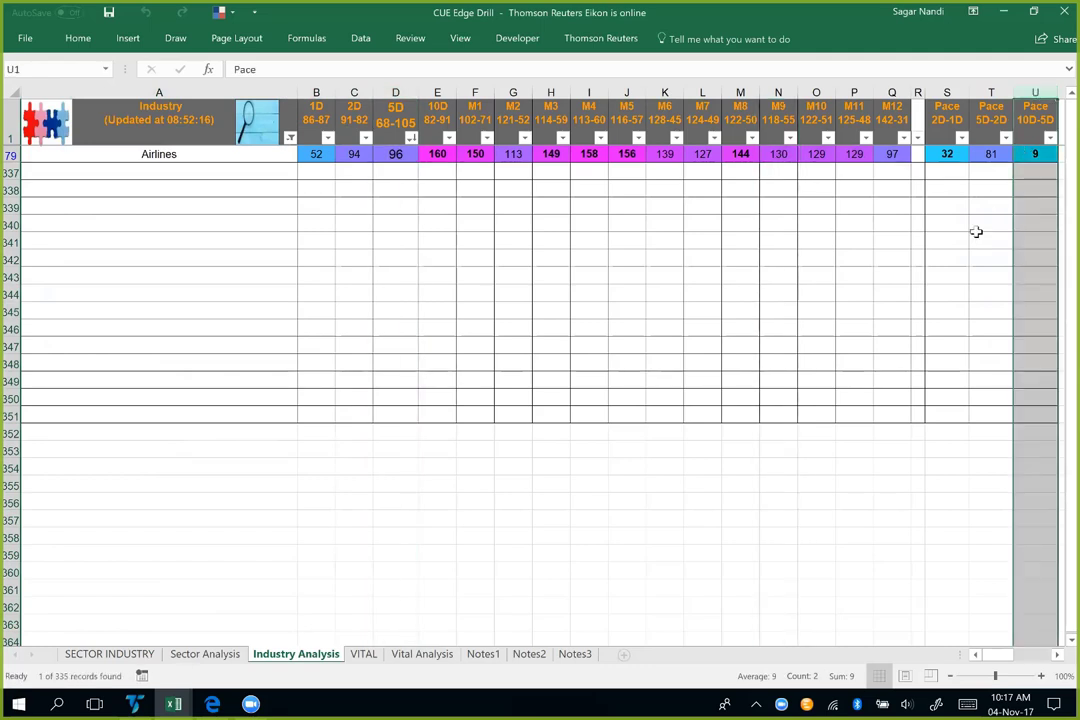
pyautogui.moveTo(425, 128); pyautogui.dragTo(827, 160)
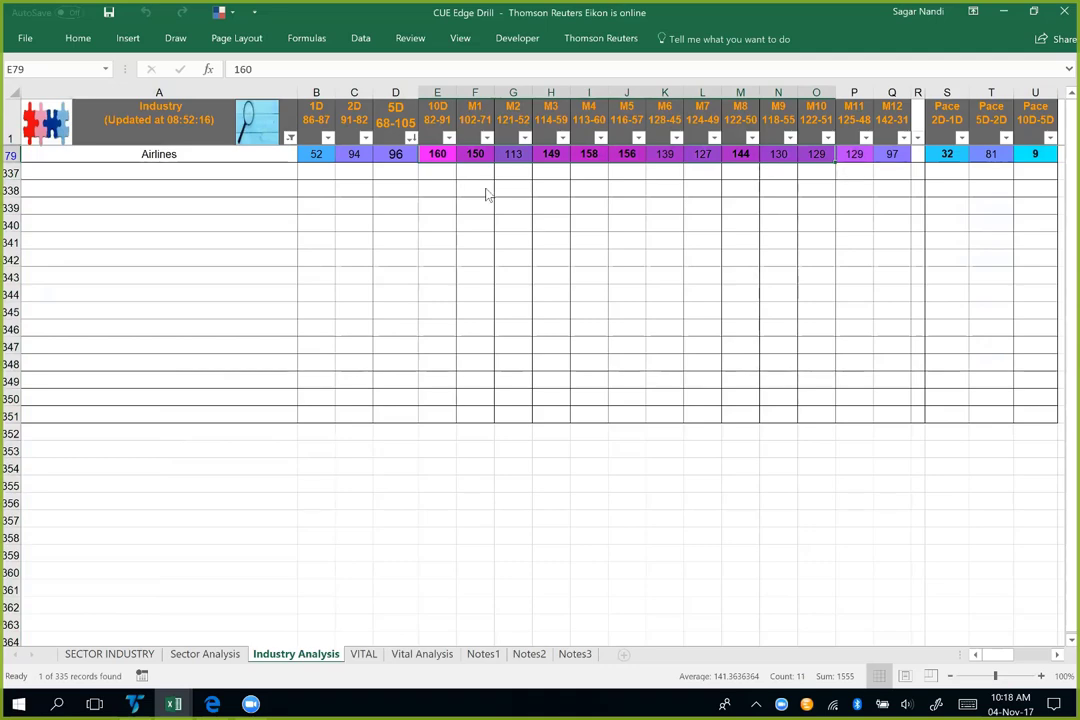
# Step: Show the Airlines stocks on the VITAL sheet and select the stock count cell
pyautogui.click(171, 156)
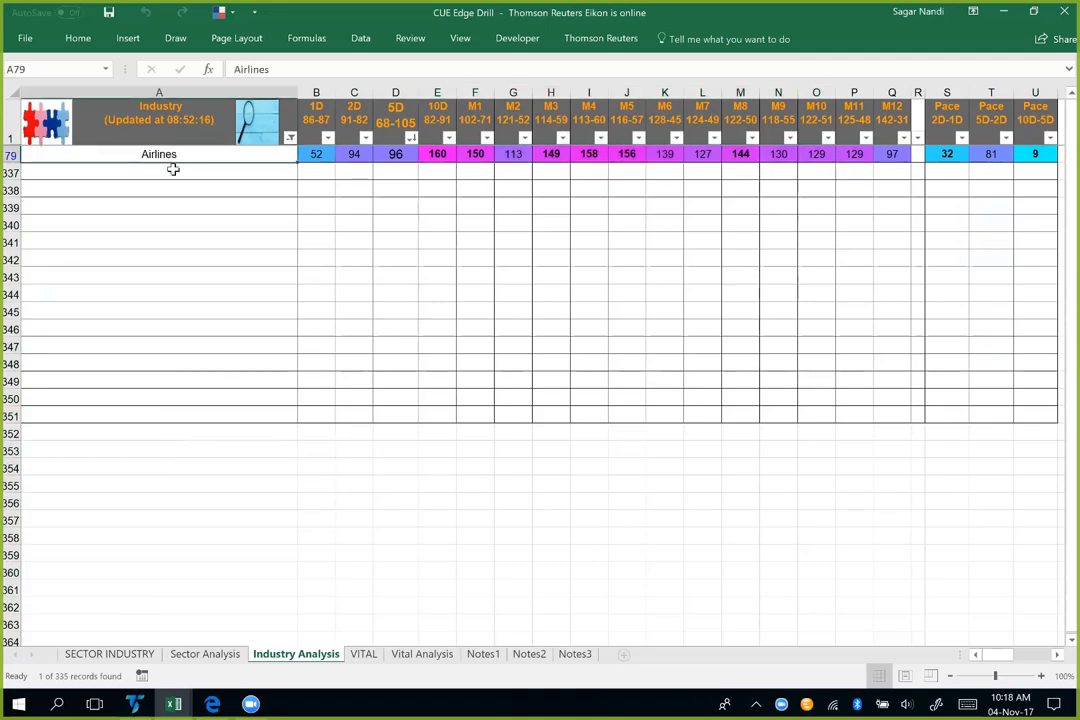
pyautogui.click(363, 653)
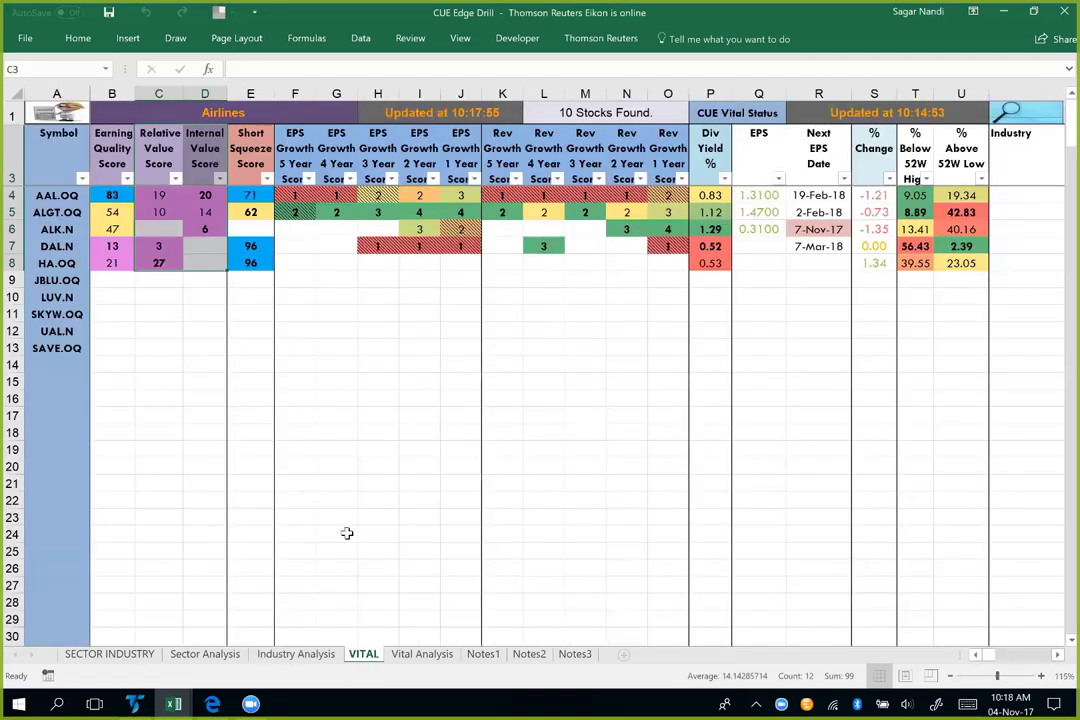
pyautogui.click(570, 117)
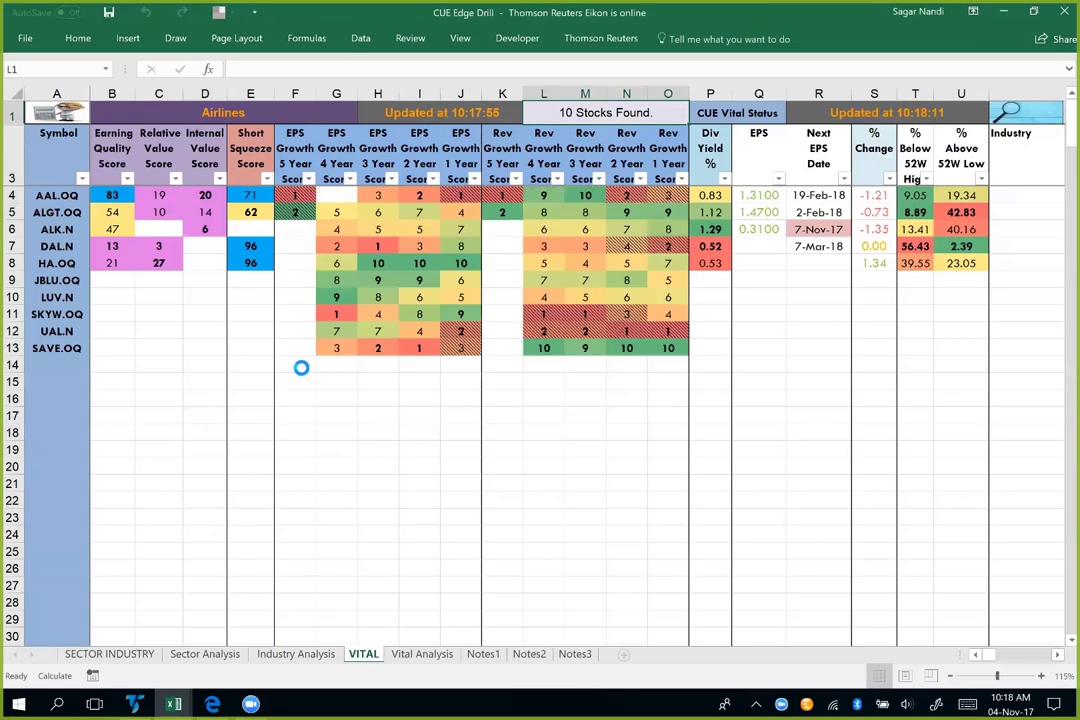
# Step: Examine the JBLU.OQ row's Relative Value score and its EPS and revenue growth scores, and highlight the HA.OQ row for comparison
pyautogui.click(10, 280)
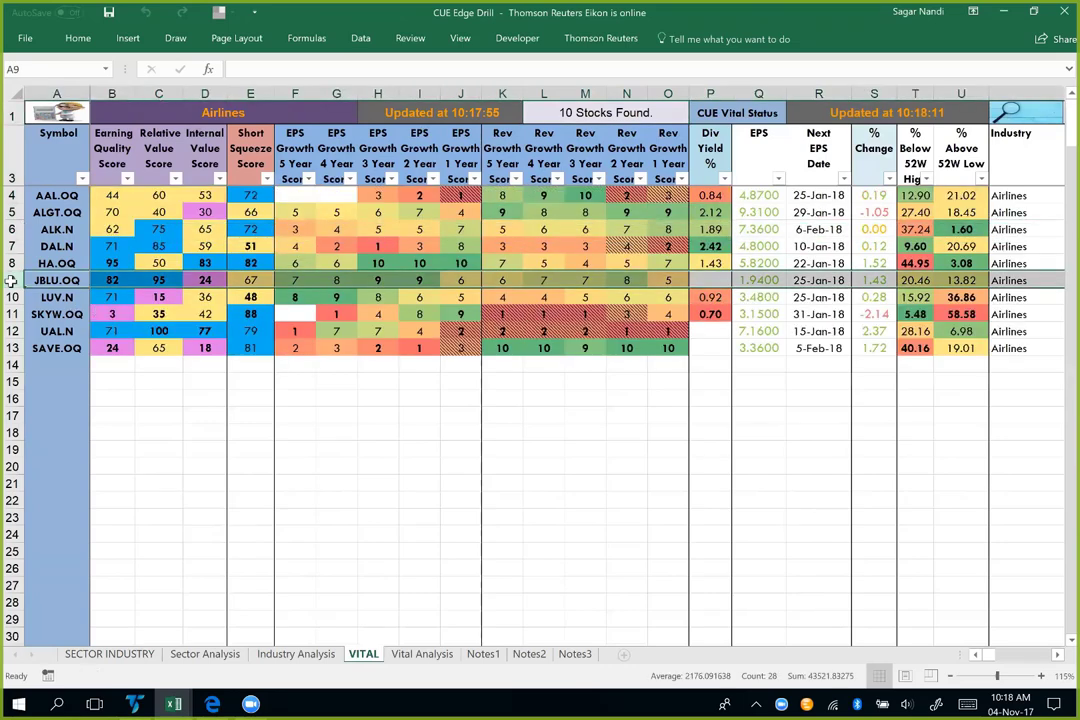
pyautogui.click(160, 281)
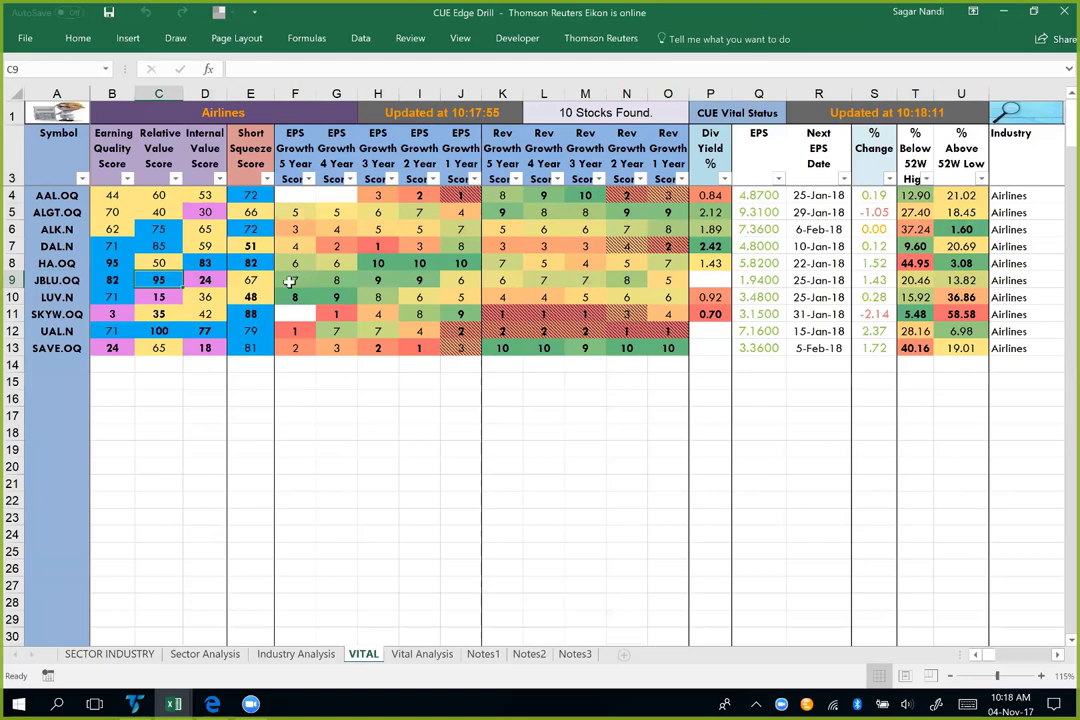
pyautogui.moveTo(289, 281); pyautogui.dragTo(636, 289)
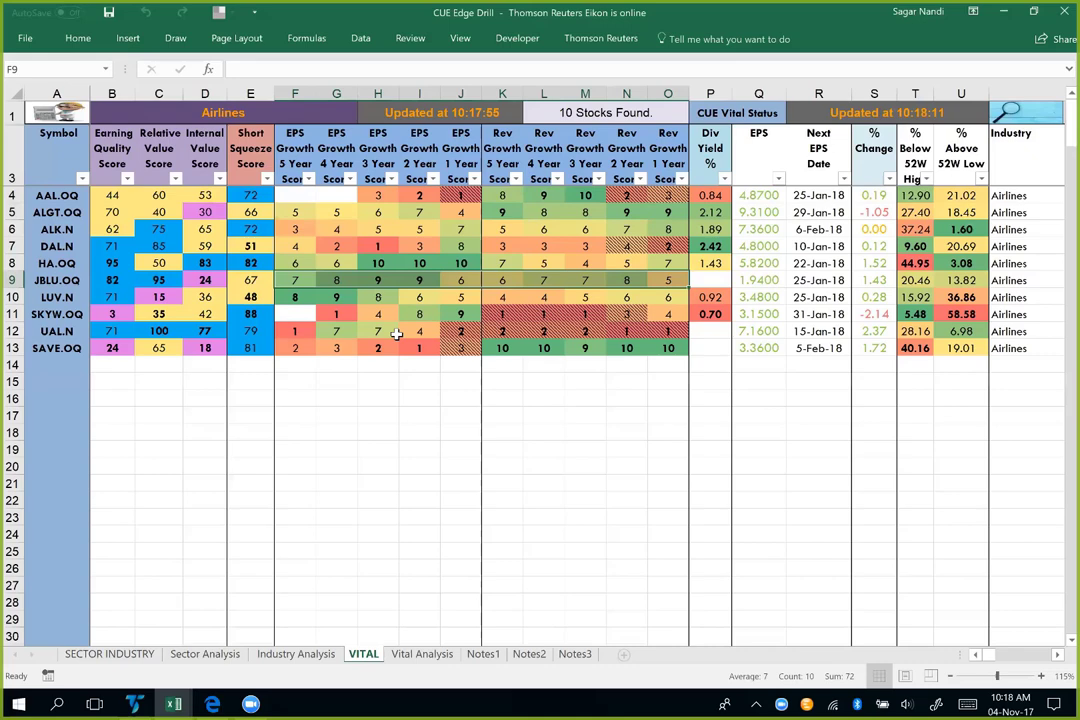
pyautogui.click(13, 263)
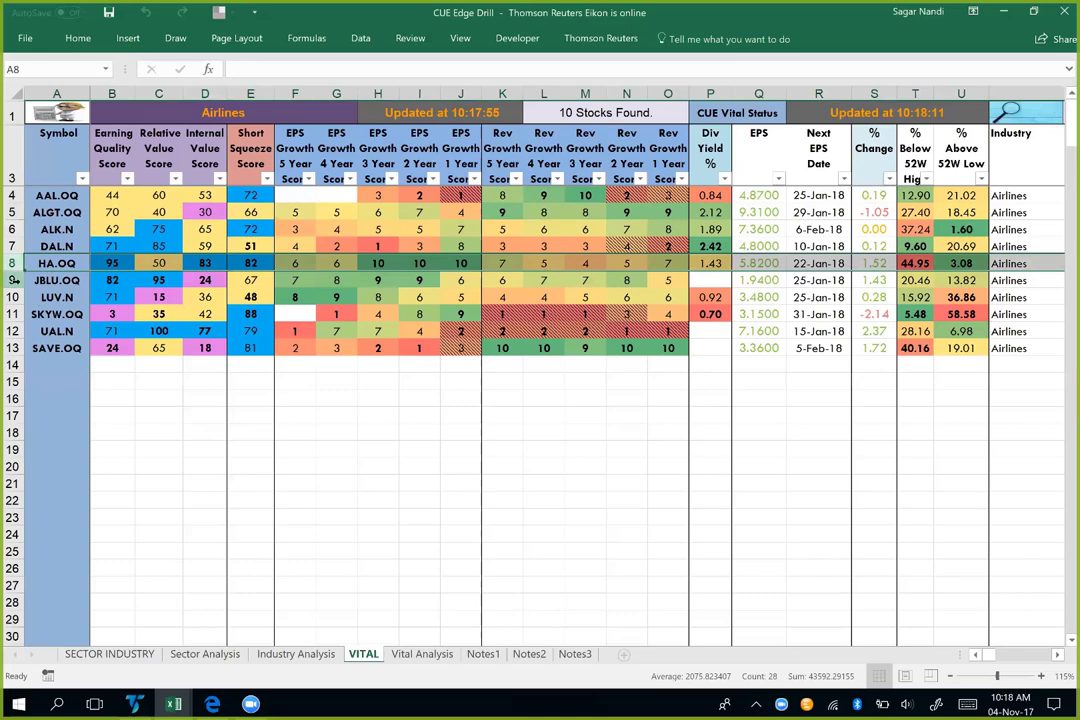
# Step: Highlight the five EPS growth scores of JBLU.OQ and its whole row, and switch to the JBLU charts in TradeStation
pyautogui.moveTo(295, 280); pyautogui.dragTo(465, 283)
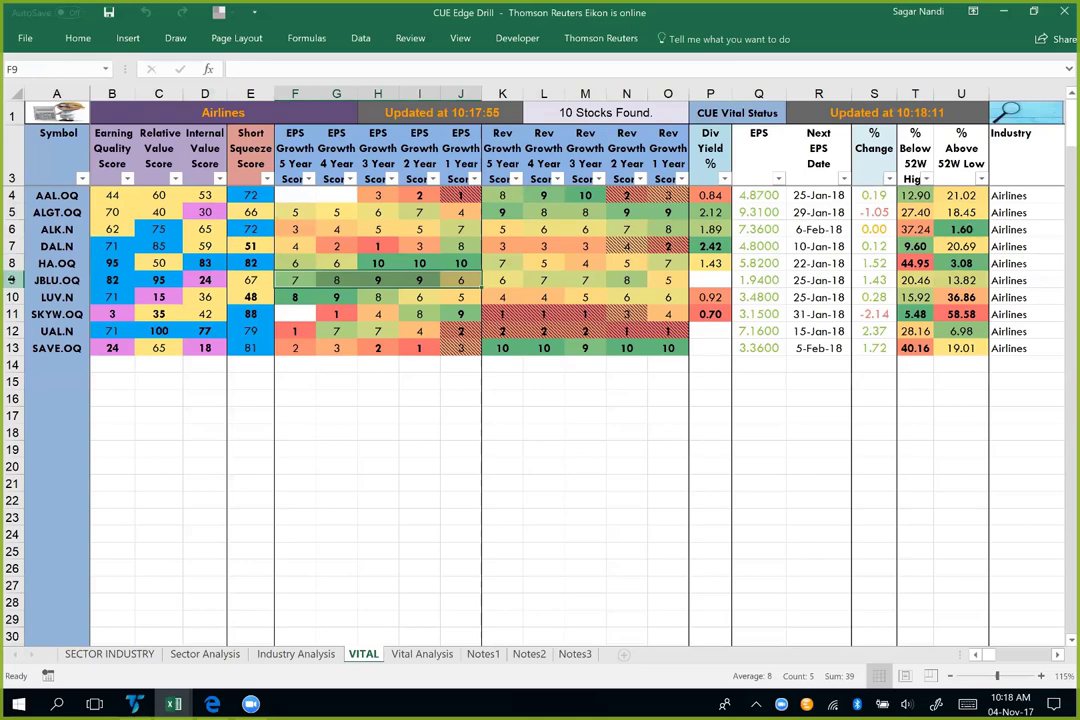
pyautogui.click(12, 280)
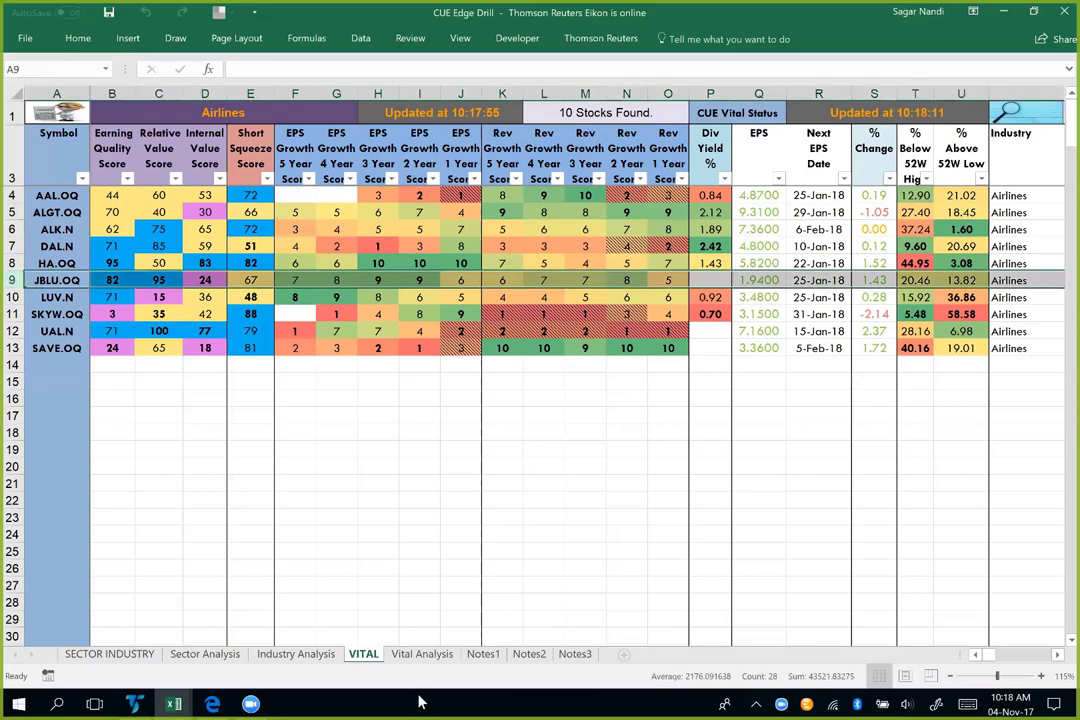
pyautogui.click(138, 704)
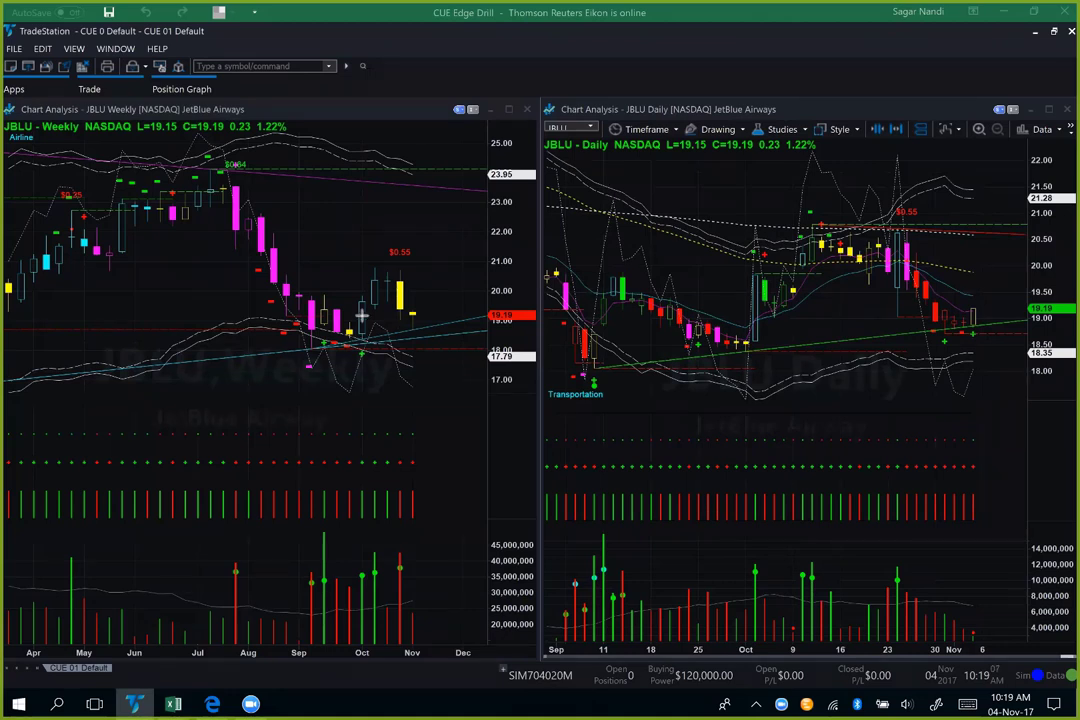
# Step: On the JBLU weekly chart, draw arrows along the August–September decline, across the dashed red support line and toward the early October low
pyautogui.moveTo(237, 267); pyautogui.dragTo(310, 330)
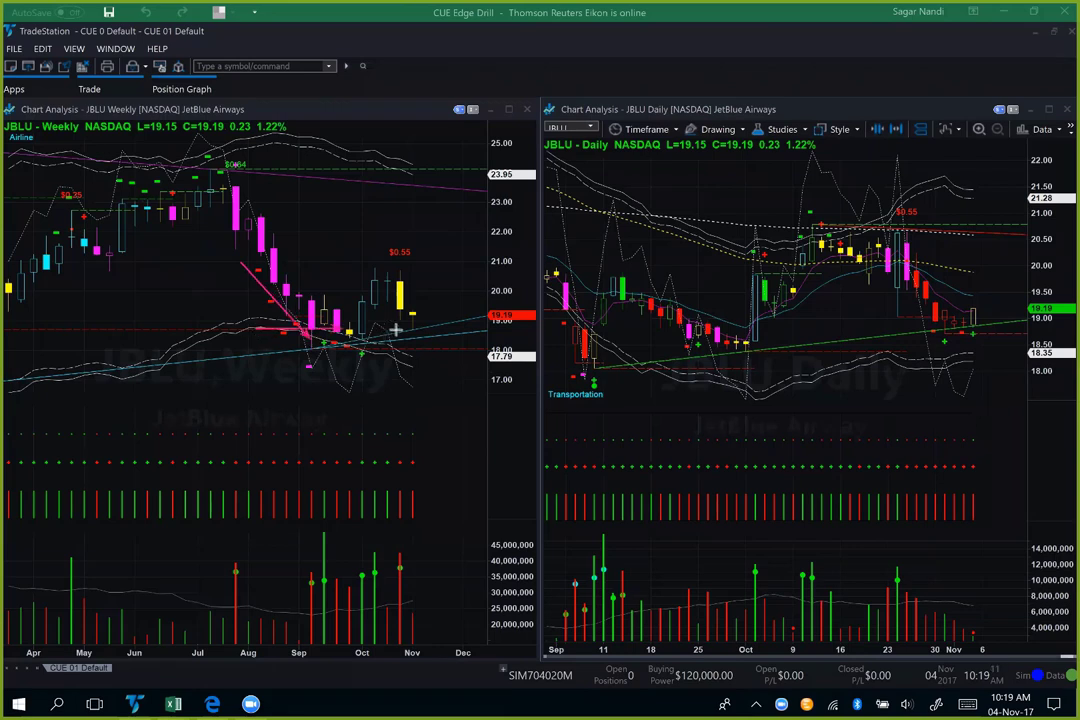
pyautogui.moveTo(396, 328); pyautogui.dragTo(392, 328)
pyautogui.moveTo(306, 381); pyautogui.dragTo(318, 382)
pyautogui.moveTo(362, 345); pyautogui.dragTo(362, 347)
pyautogui.moveTo(435, 404); pyautogui.dragTo(372, 366)
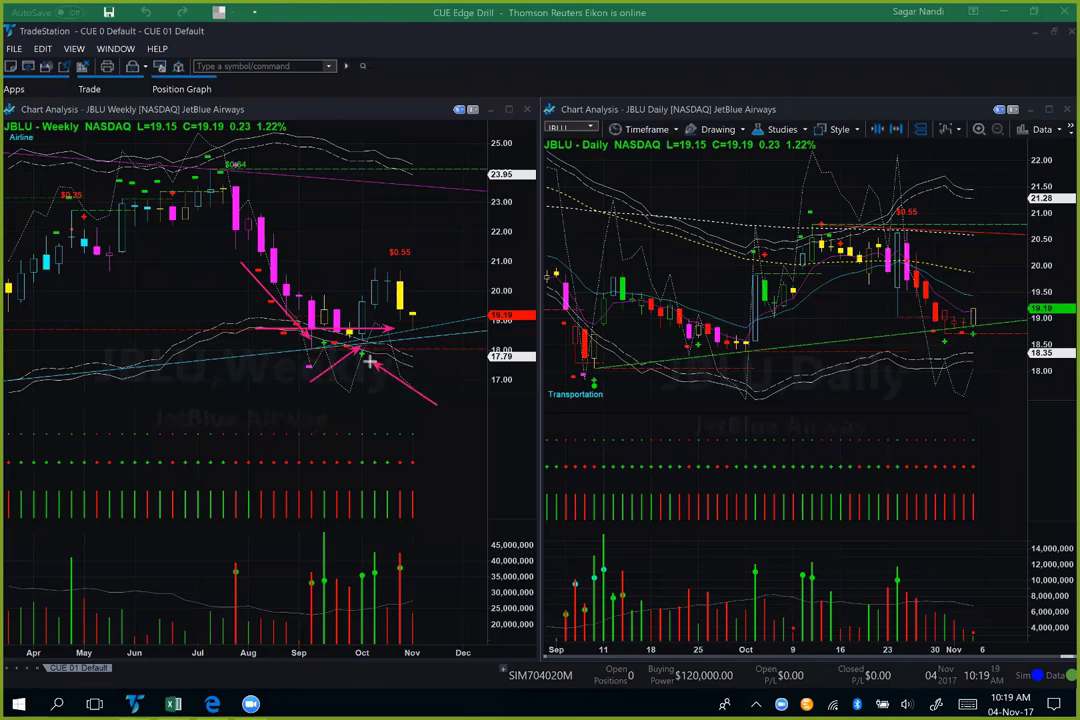
# Step: Add weekly chart arrows pointing at the September plus marker, the late September candle, the early October low and the latest bars
pyautogui.moveTo(241, 388); pyautogui.dragTo(288, 367)
pyautogui.moveTo(310, 255); pyautogui.dragTo(321, 296)
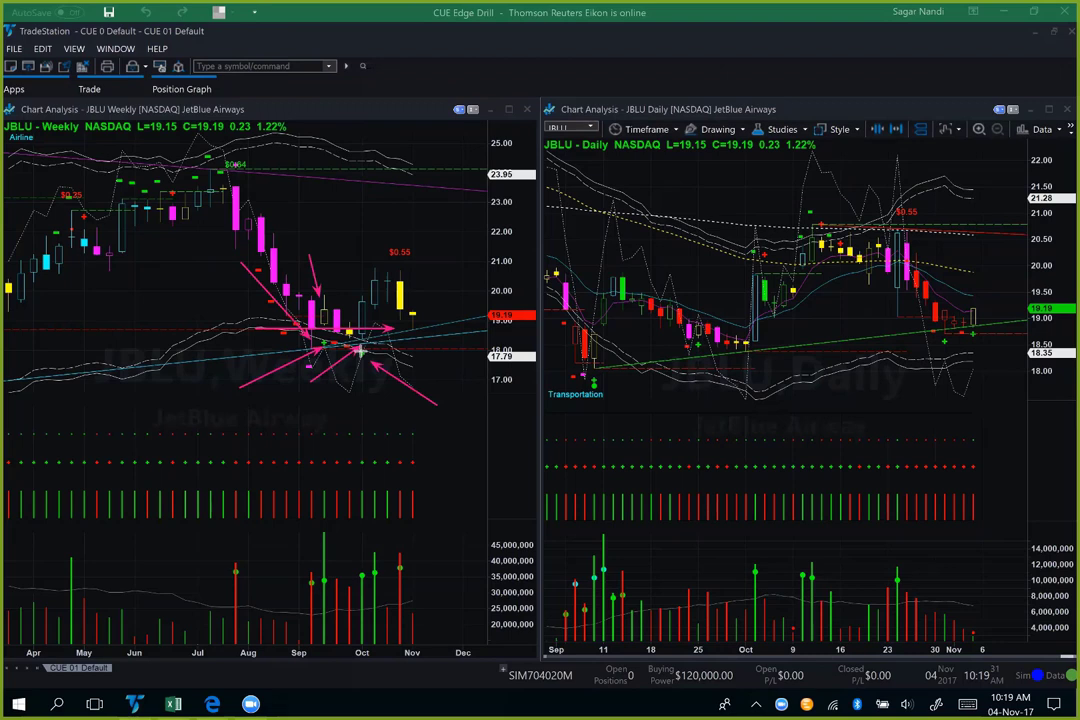
pyautogui.moveTo(467, 405); pyautogui.dragTo(362, 349)
pyautogui.moveTo(386, 412); pyautogui.dragTo(366, 368)
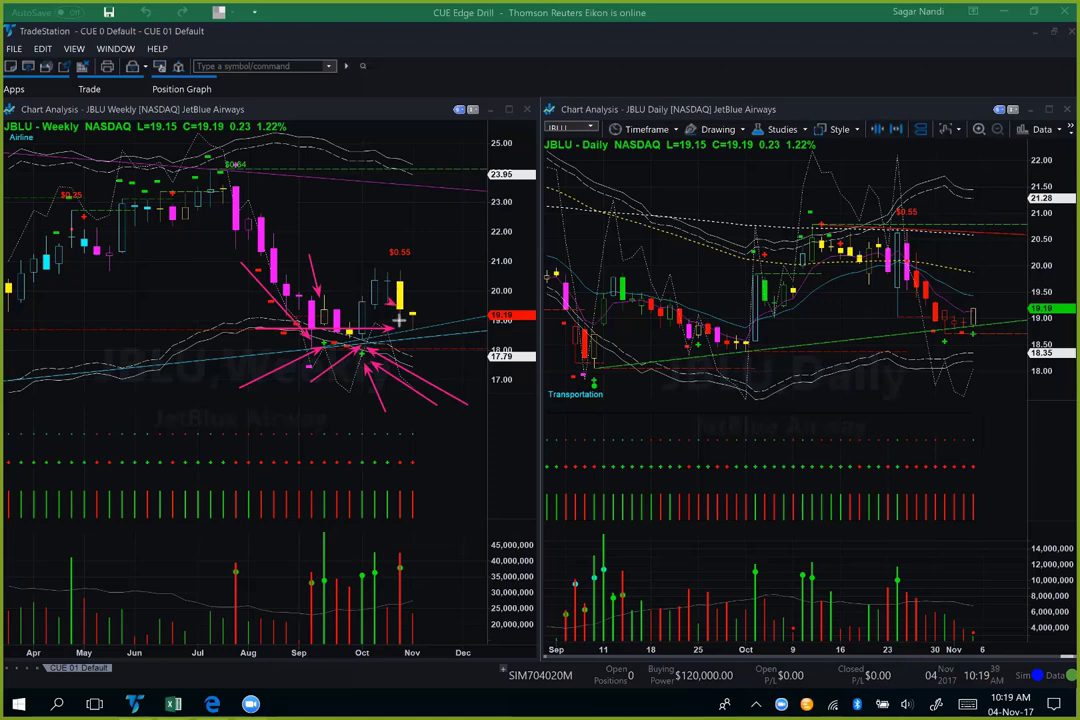
pyautogui.moveTo(488, 368); pyautogui.dragTo(449, 342)
# Step: Mark the daily chart's $0.55 earnings label, following decline, latest bar and 19.00 level with arrows, and extend the weekly support arrow
pyautogui.moveTo(962, 157); pyautogui.dragTo(914, 207)
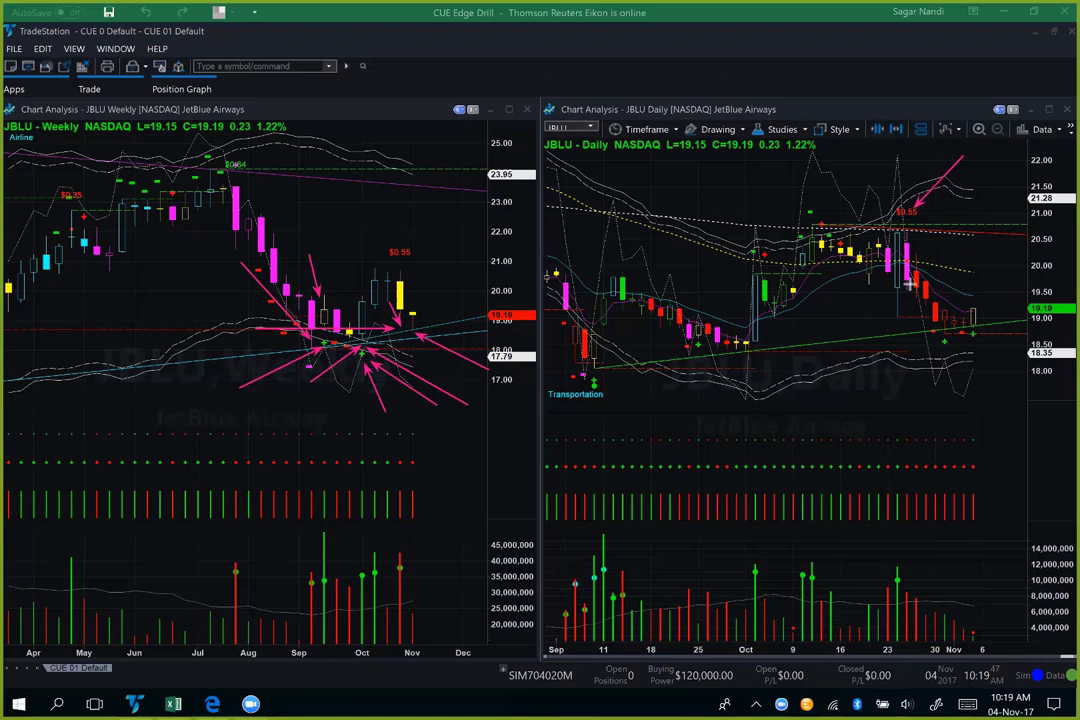
pyautogui.moveTo(905, 289); pyautogui.dragTo(936, 328)
pyautogui.moveTo(493, 320); pyautogui.dragTo(405, 328)
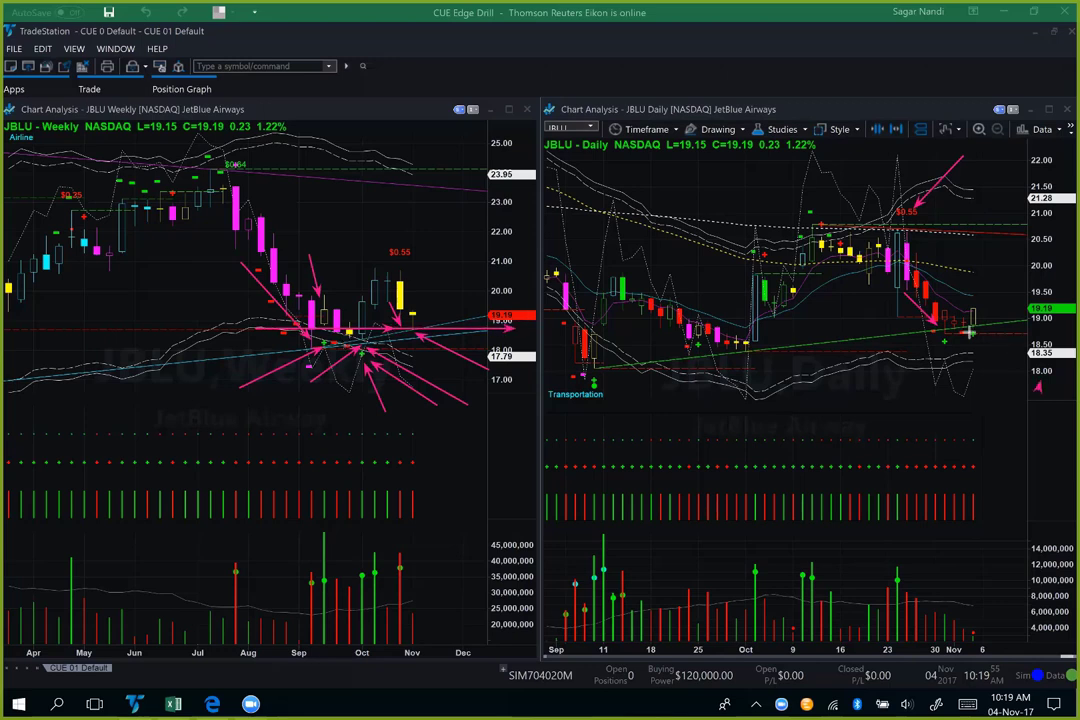
pyautogui.moveTo(1037, 390); pyautogui.dragTo(978, 331)
pyautogui.moveTo(899, 316); pyautogui.dragTo(1013, 317)
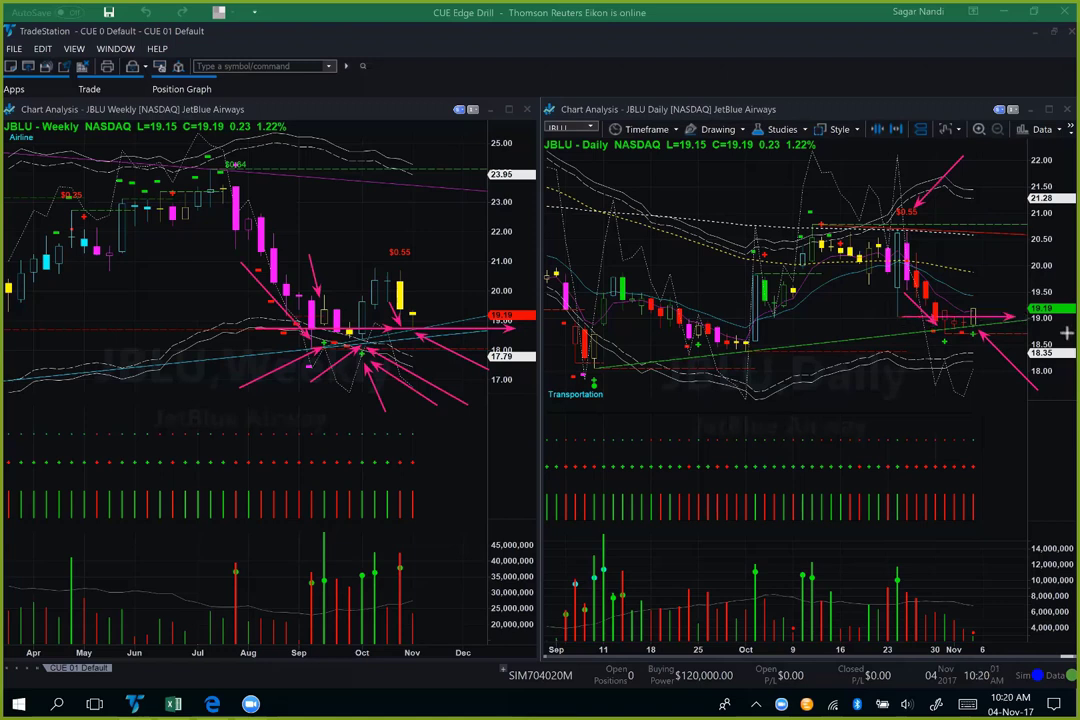
# Step: Add arrows for the daily chart's late October drop, rebound, volume spike and latest bar, plus one at the latest weekly bar
pyautogui.moveTo(910, 317); pyautogui.dragTo(948, 352)
pyautogui.moveTo(903, 343); pyautogui.dragTo(898, 560)
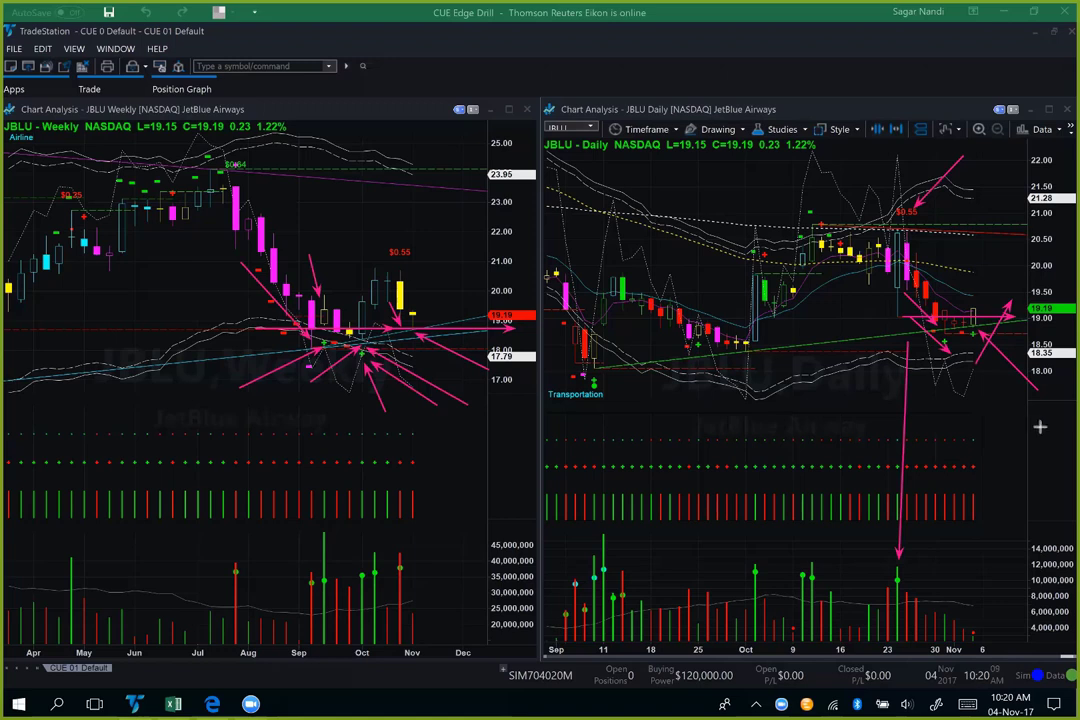
pyautogui.moveTo(1040, 438); pyautogui.dragTo(975, 345)
pyautogui.moveTo(496, 263); pyautogui.dragTo(422, 311)
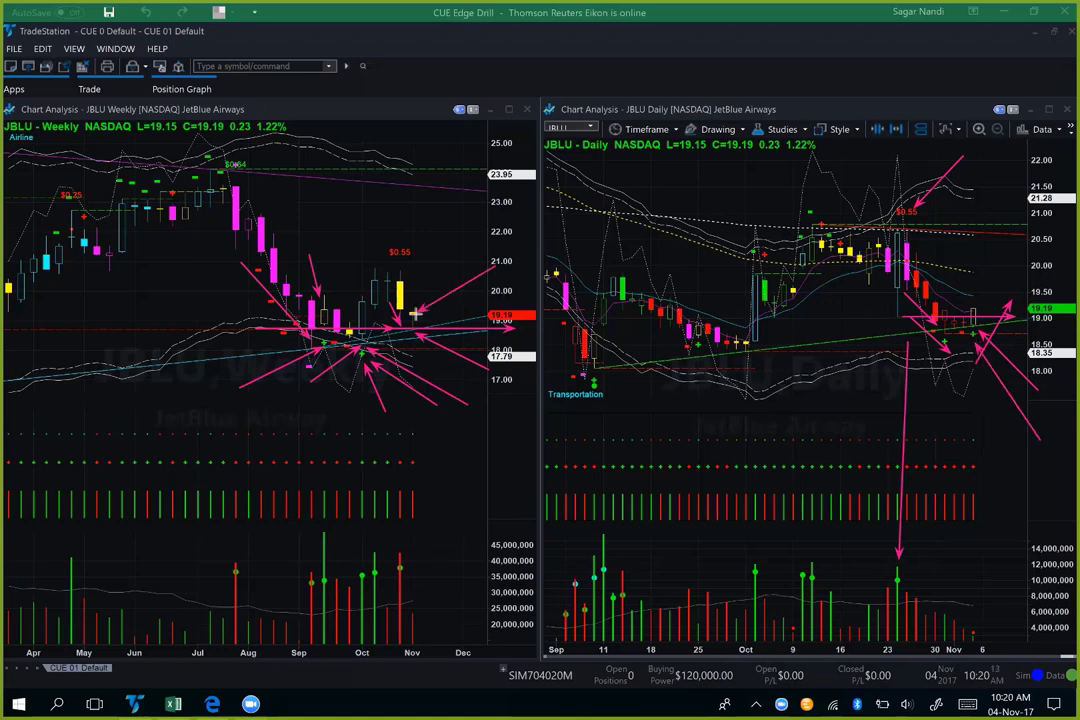